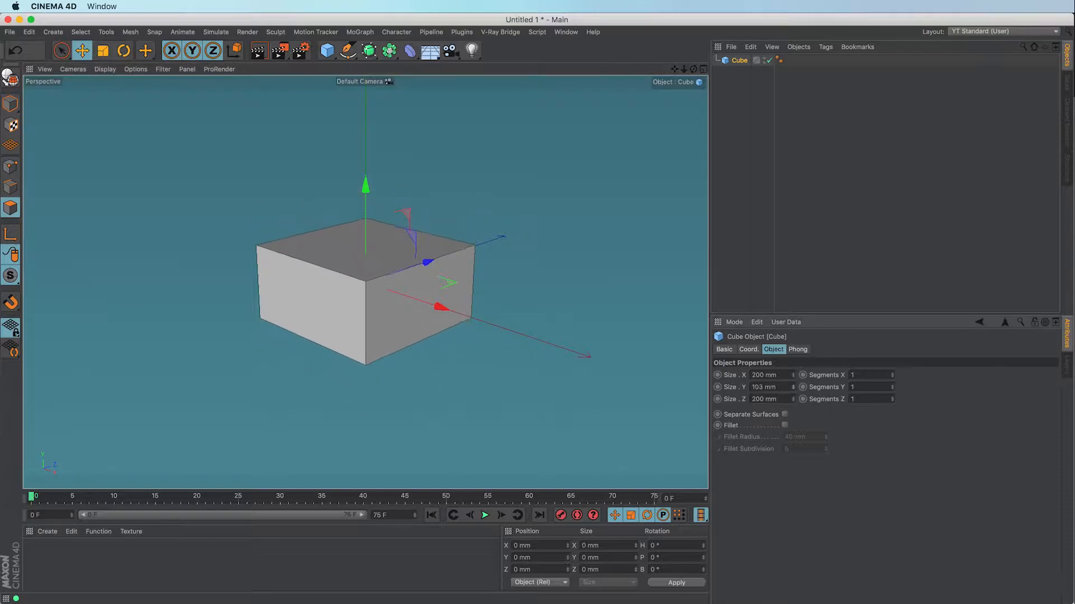
Step: Enable the cube's fillet and set the fillet radius to 14.5 mm
left_click(784, 426)
left_click_drag(826, 438, 825, 456)
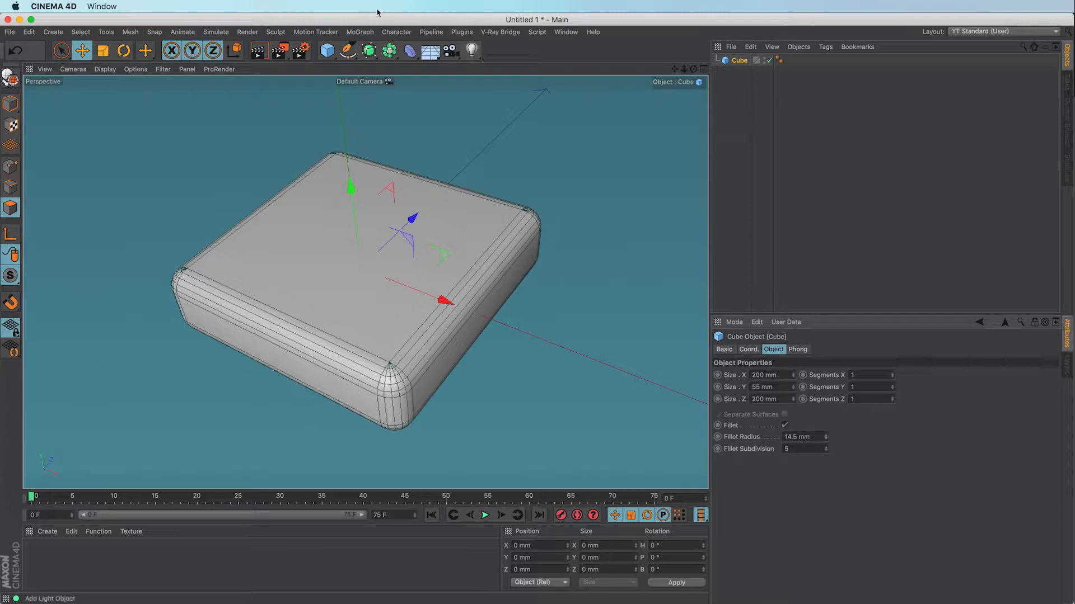
Step: Add a MoText object and set its font to Segoe UI in the Black style
left_click(364, 36)
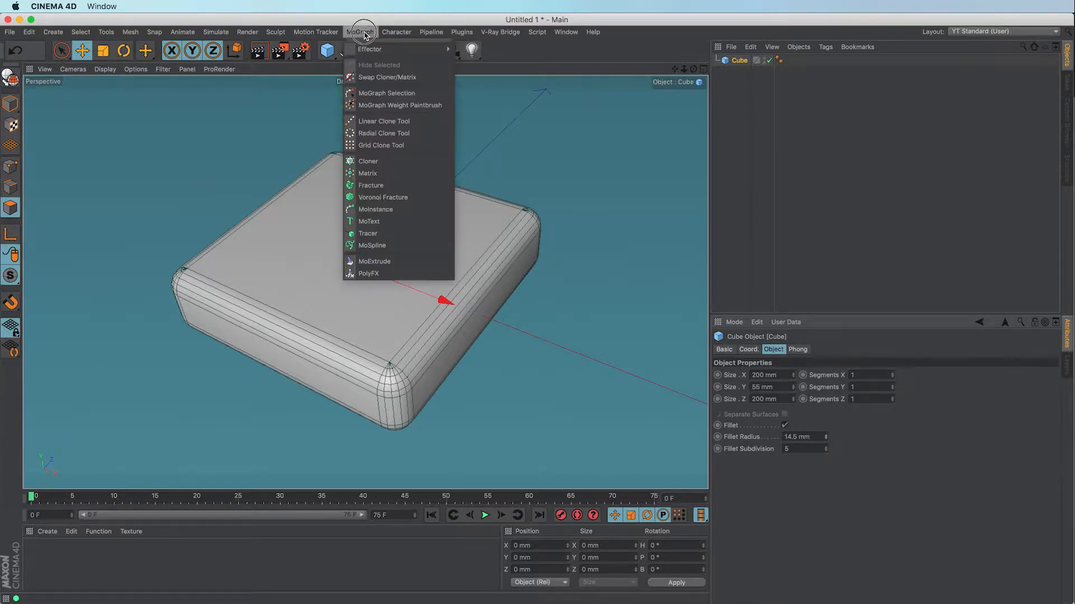
left_click(412, 222)
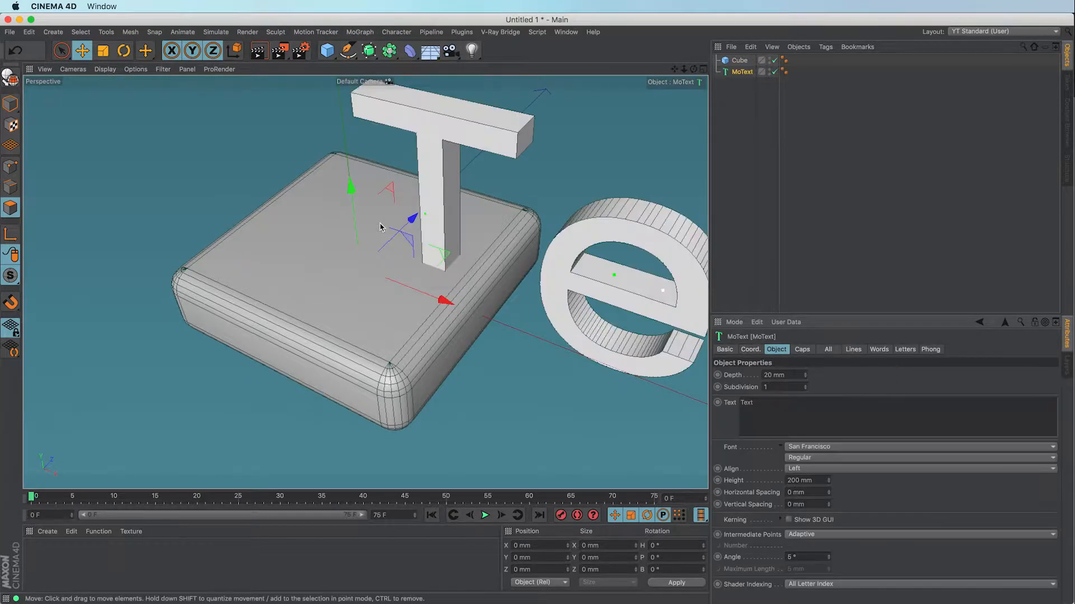
left_click(803, 448)
left_click(803, 448)
left_click(804, 448)
left_click(812, 537)
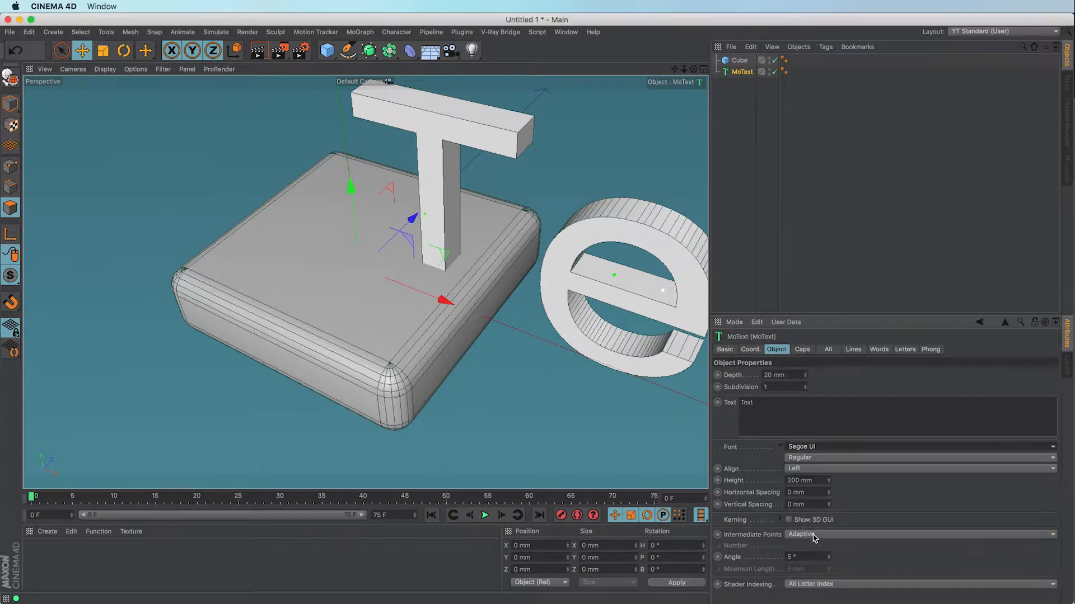
left_click(804, 459)
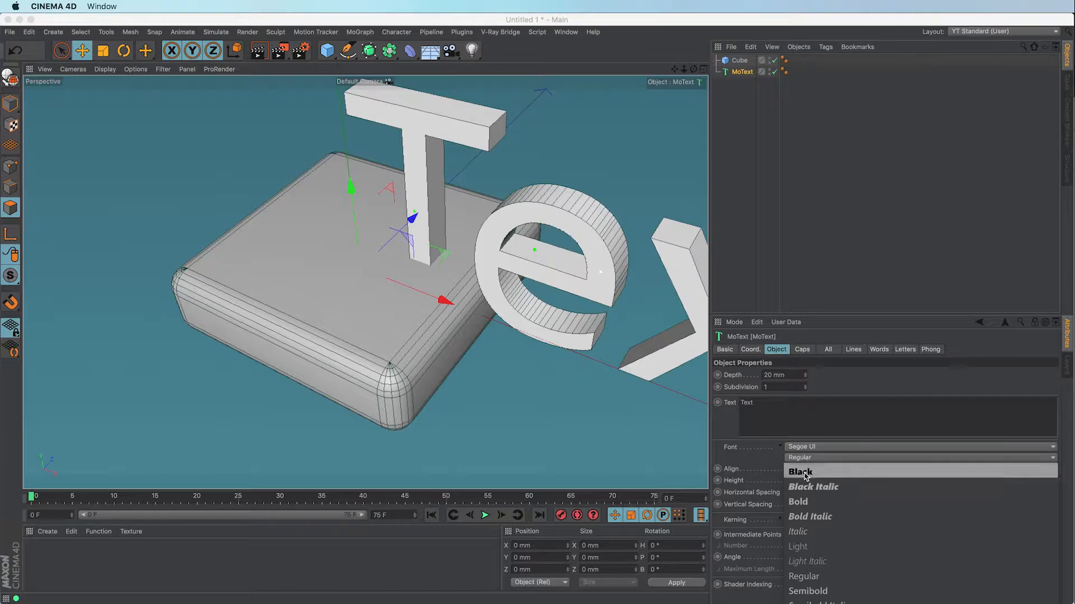
left_click(806, 473)
Step: Set the MoText alignment to Middle and replace its text with "g"
left_click(813, 473)
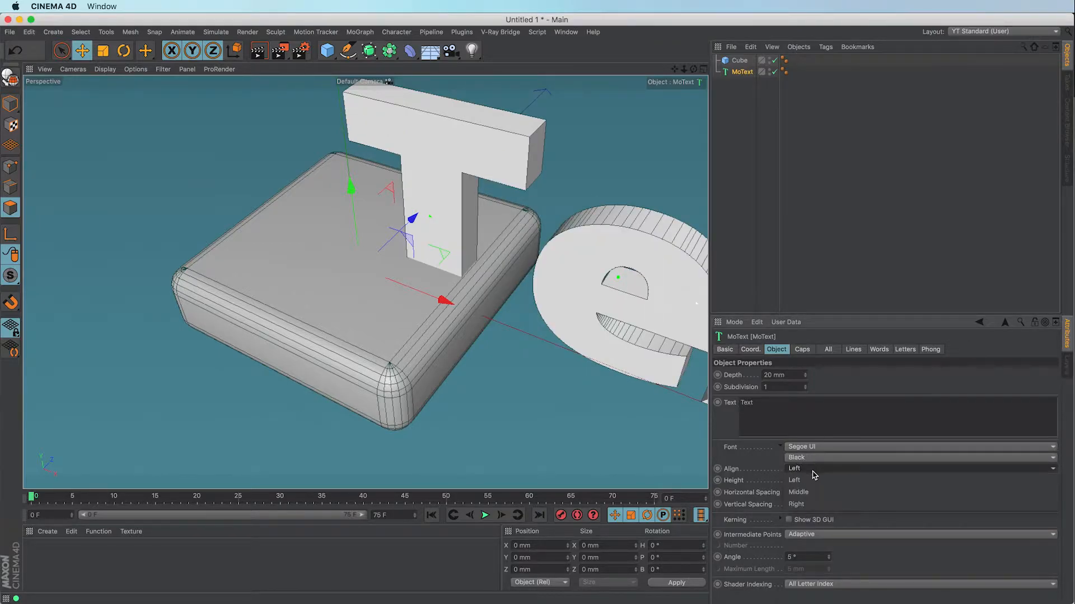
left_click(812, 481)
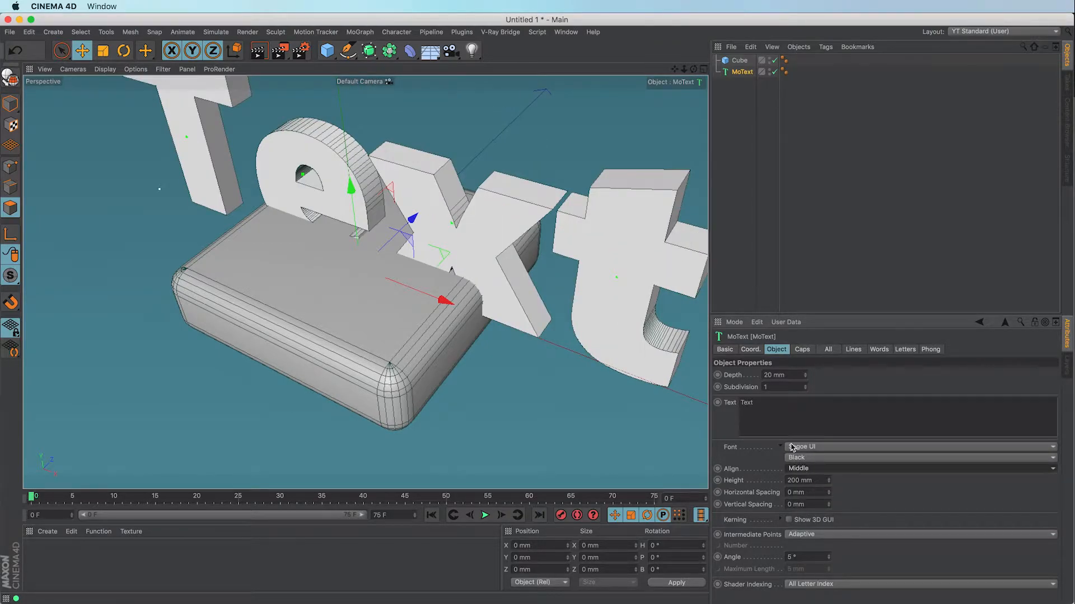
left_click_drag(772, 403, 714, 404)
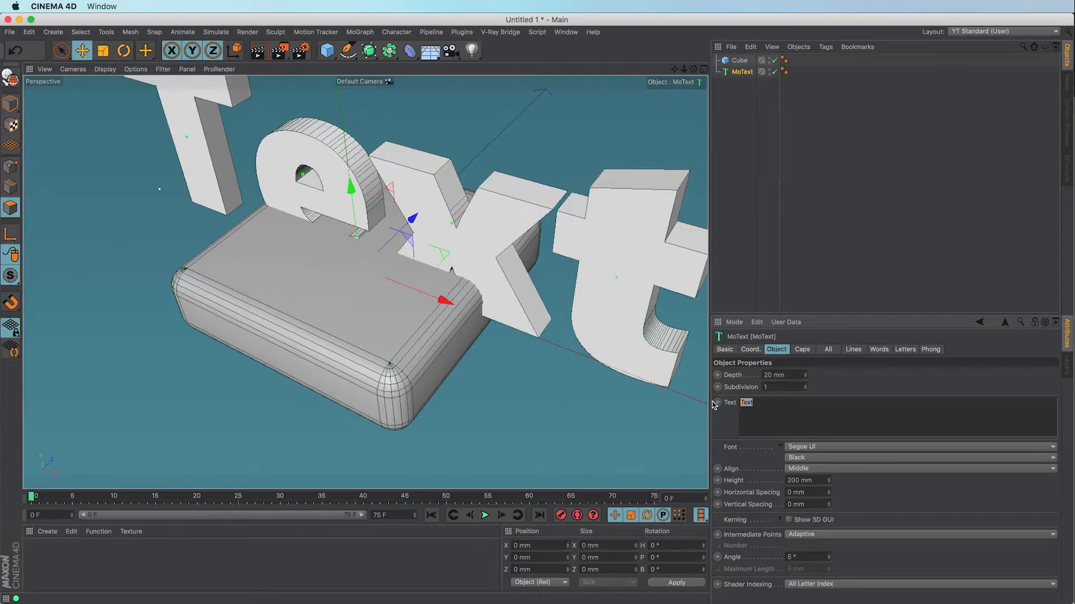
type("g")
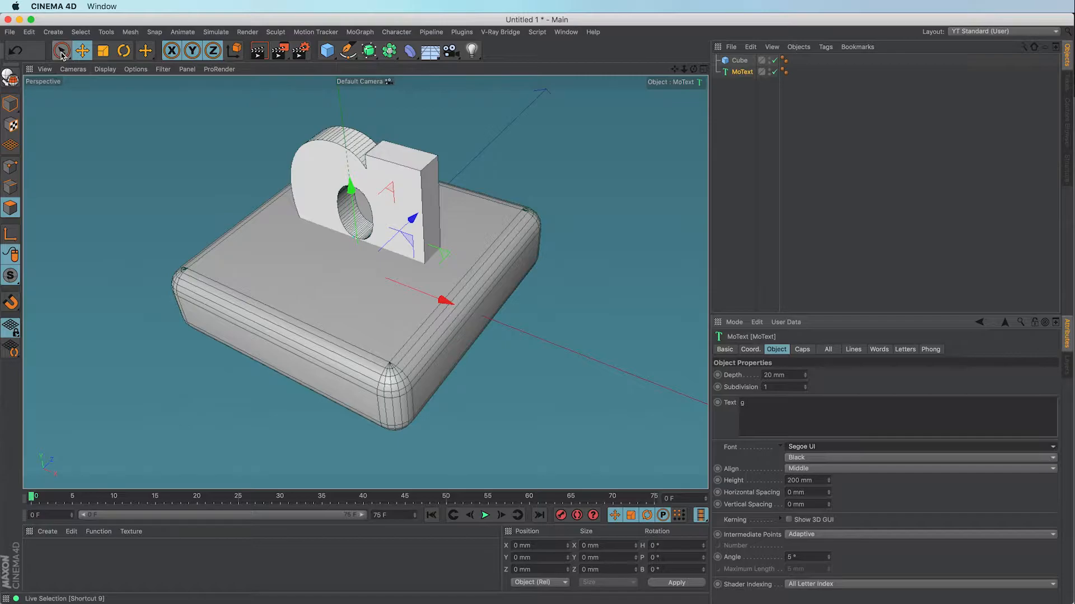
Step: Rotate the letter g to lie flat, raise it through the cube's top face and centre it there
type("r")
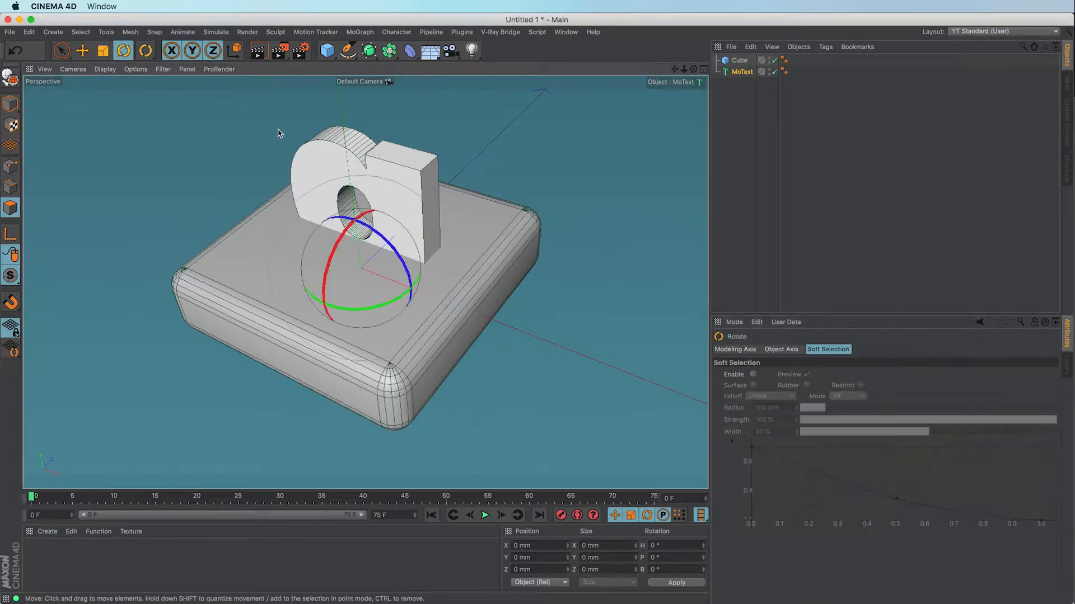
left_click_drag(334, 257, 396, 189)
key("e")
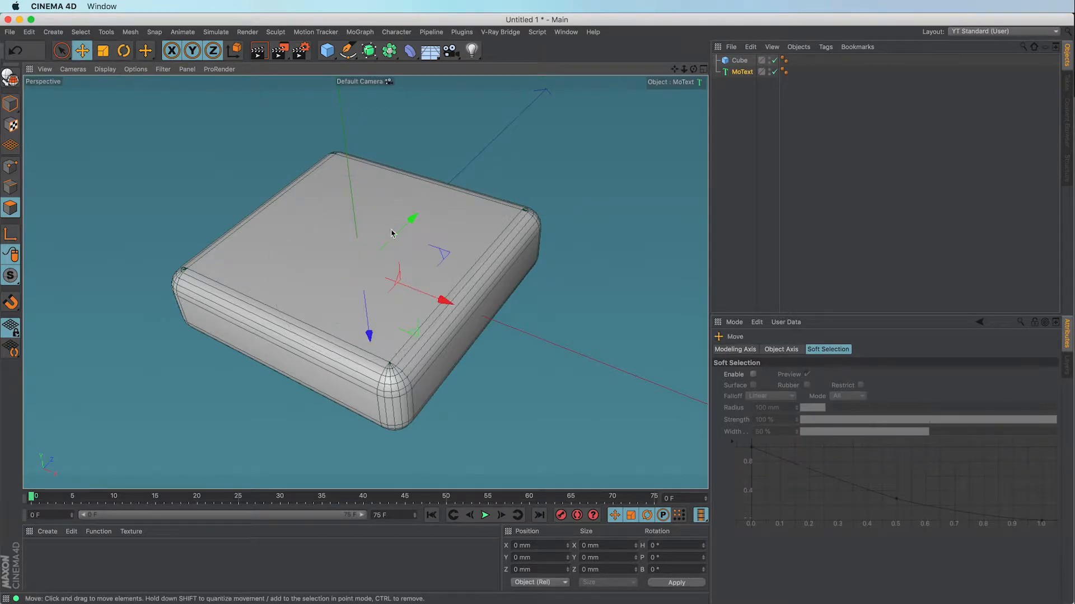
left_click_drag(371, 333, 365, 305)
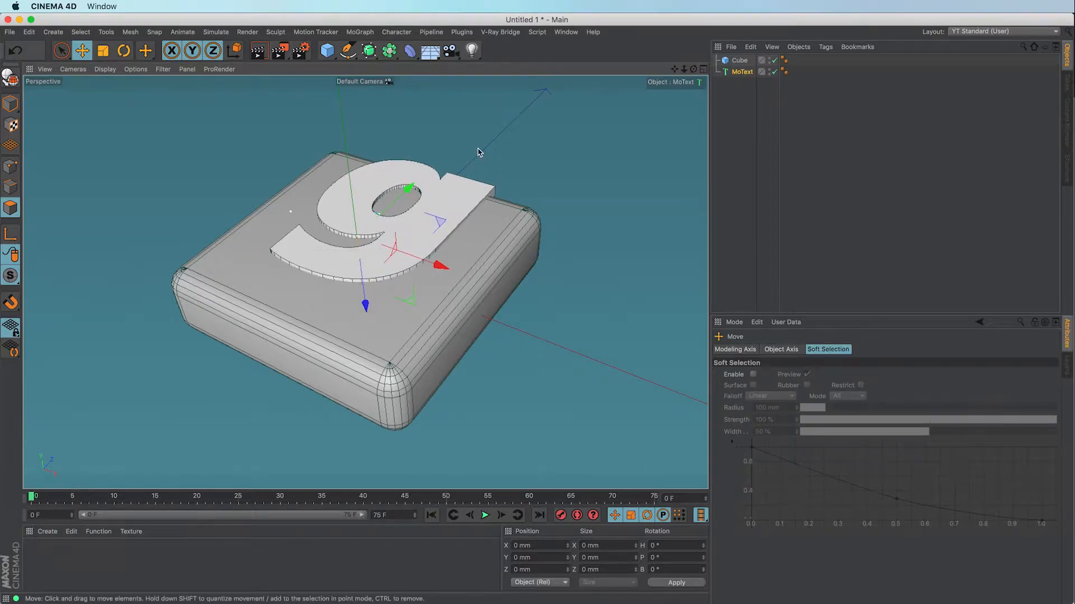
left_click_drag(411, 189, 386, 210)
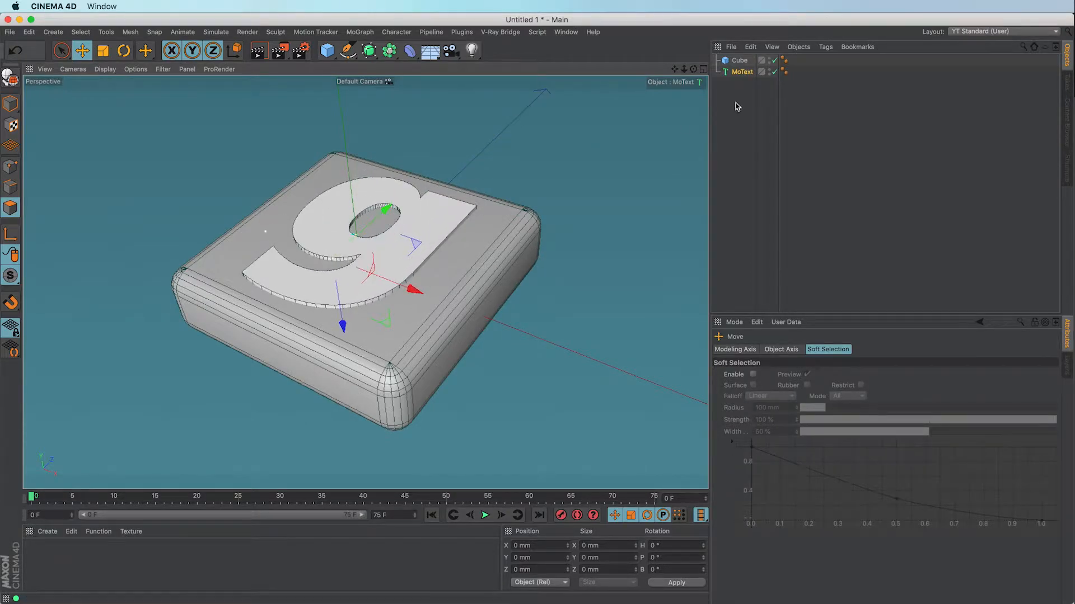
Step: Add a Boole object and nest the cube and MoText under it, cutting the g out of the cube
left_click(389, 50)
left_click(587, 67)
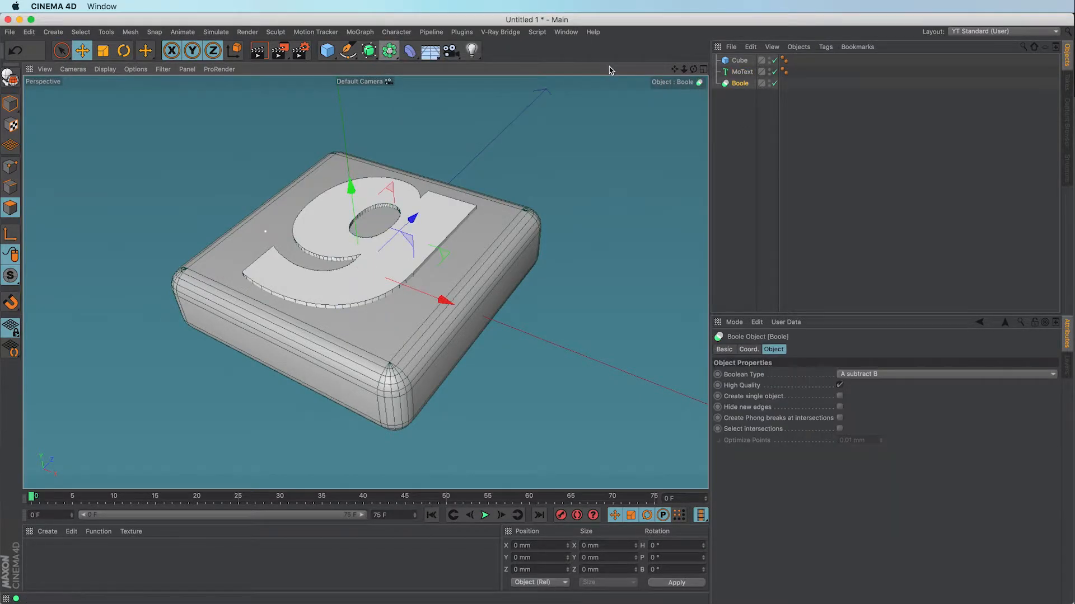
left_click(744, 106)
left_click_drag(740, 65, 743, 89)
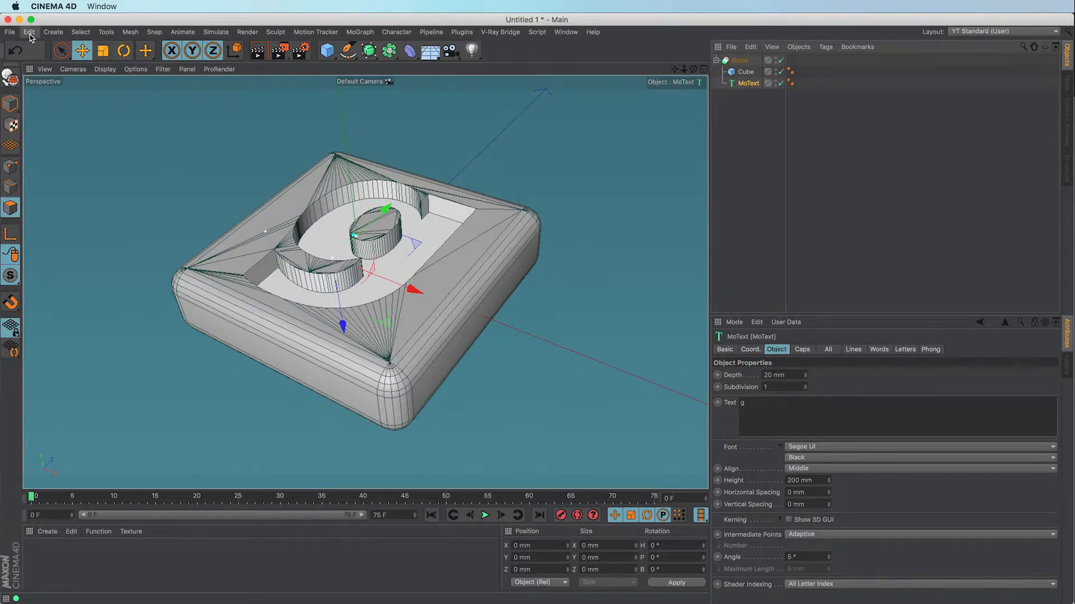
Step: Create a null, place it above the Boole at the head of the hierarchy and rename it WIP
left_click(53, 32)
mouse_move(62, 49)
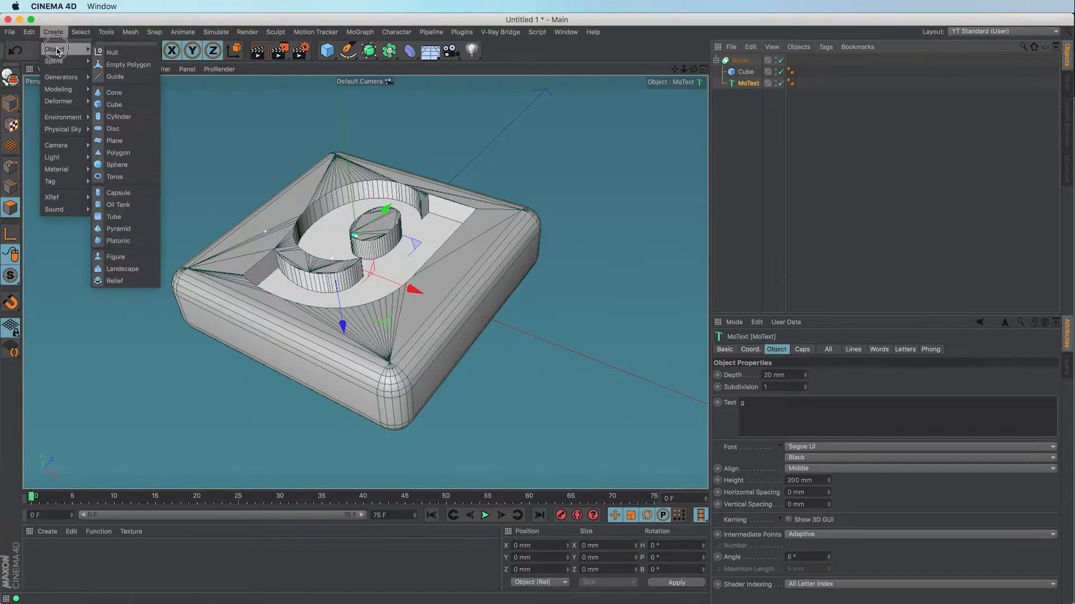
left_click(105, 54)
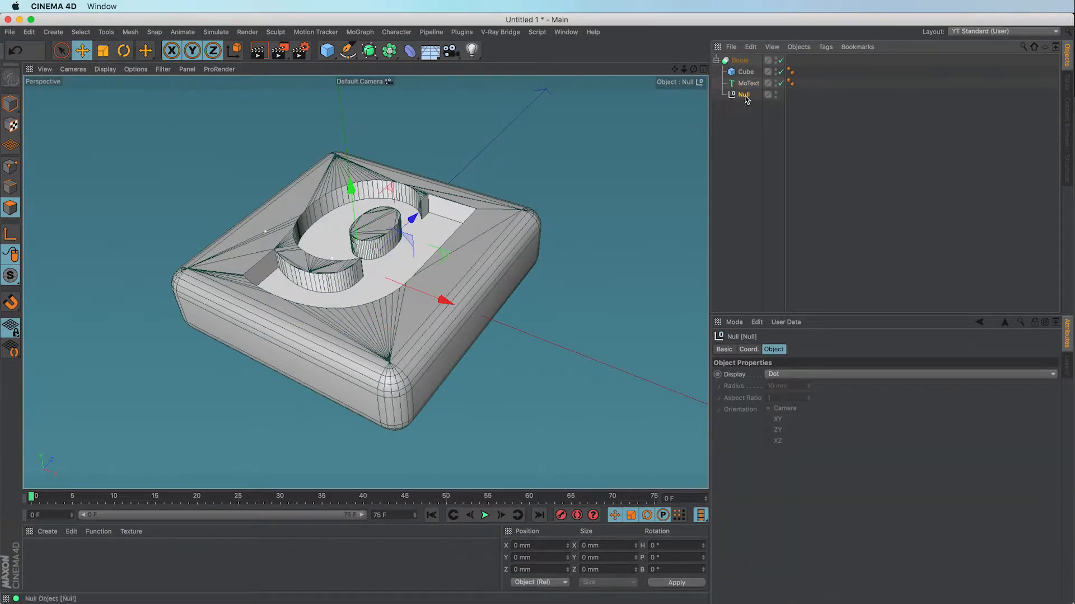
left_click_drag(744, 149, 739, 60)
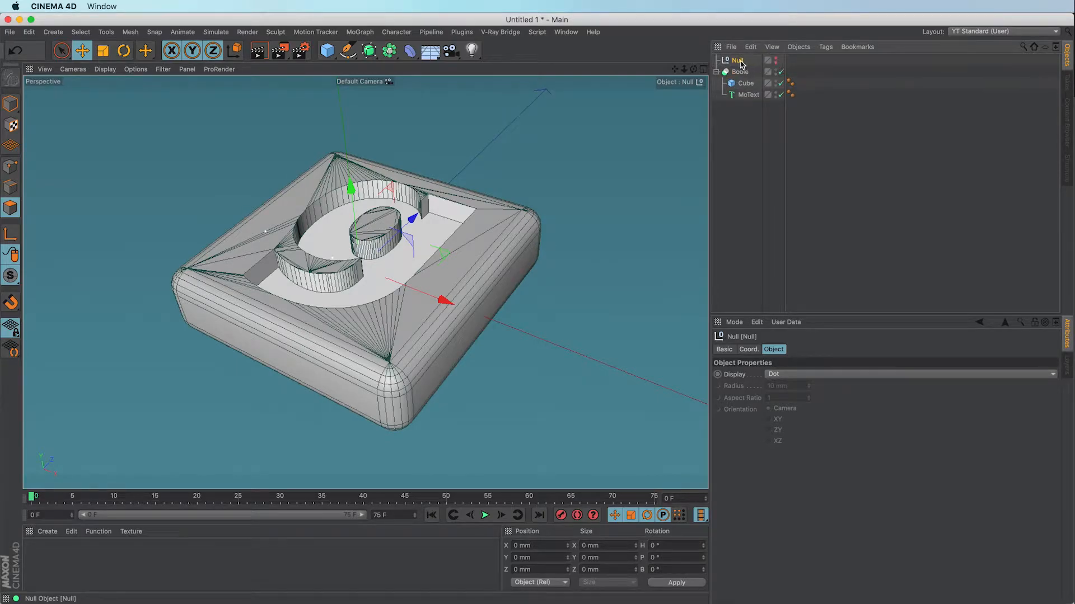
double_click(738, 59)
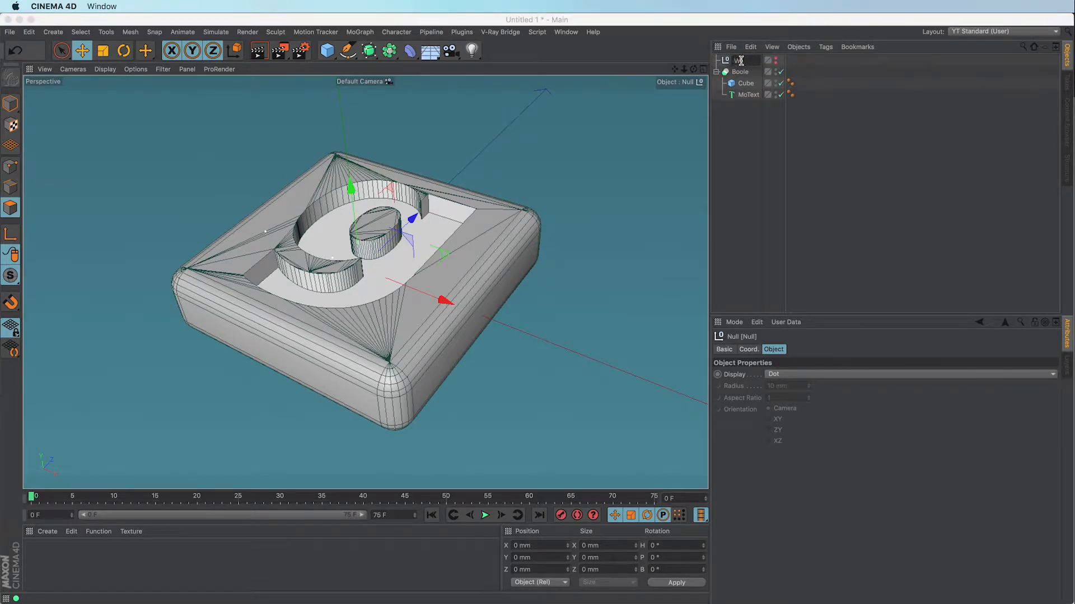
type("WIP")
key("Return")
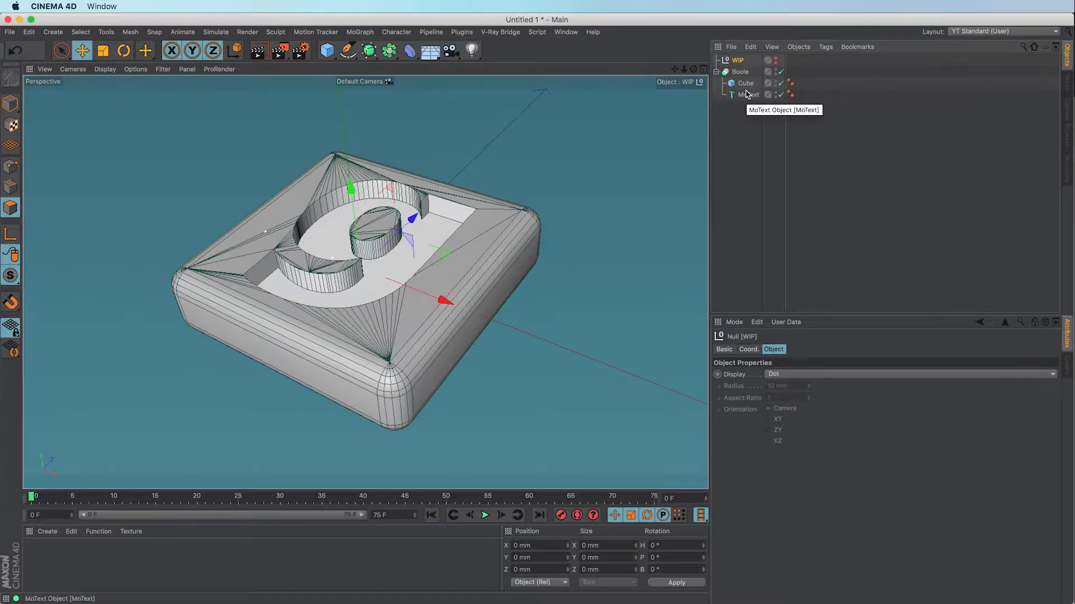
left_click(741, 73)
left_click_drag(741, 74, 740, 61, "ctrl")
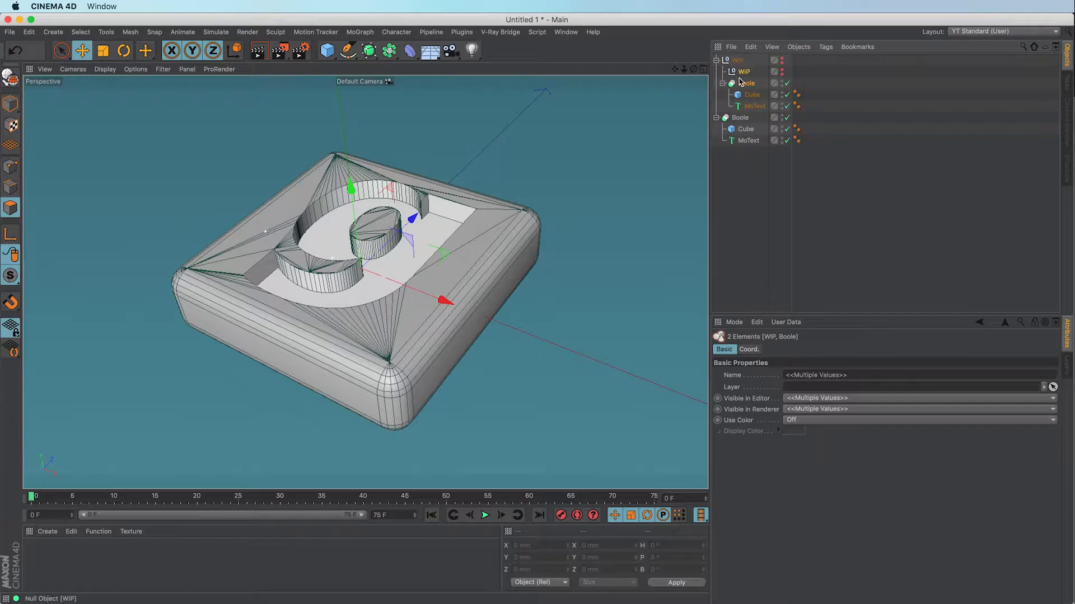
key("super+z")
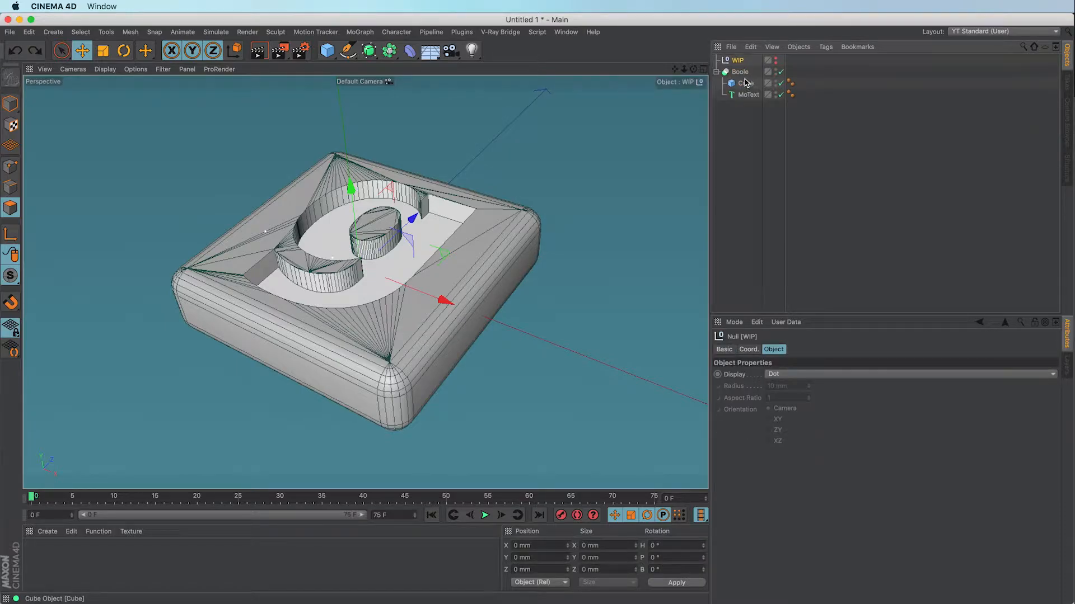
Step: Copy the Boole hierarchy into the WIP null as a backup and collapse the null
left_click(744, 74)
left_click_drag(742, 75, 739, 61, "ctrl")
left_click(716, 60)
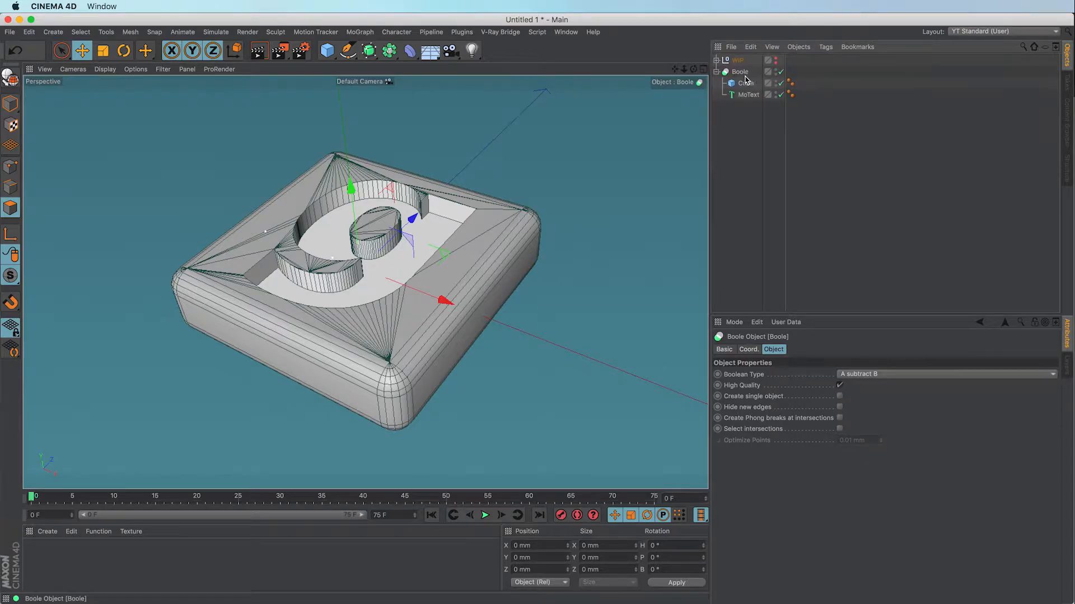
Step: Group the Boole under a new null and add a Bevel deformer beside it inside that null
left_click_drag(760, 119, 736, 75)
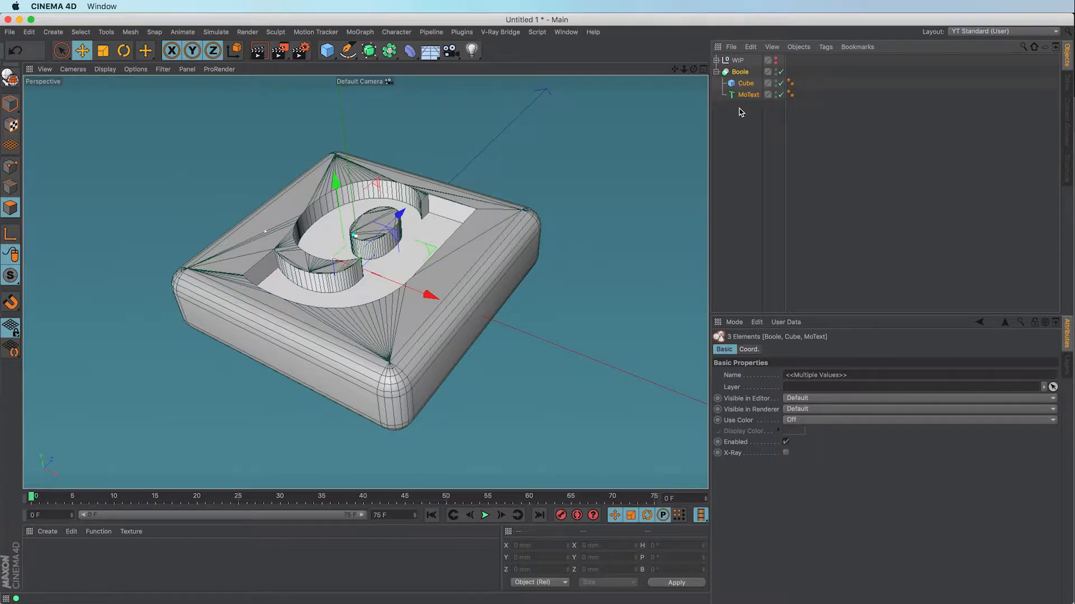
left_click(717, 72)
left_click(739, 72)
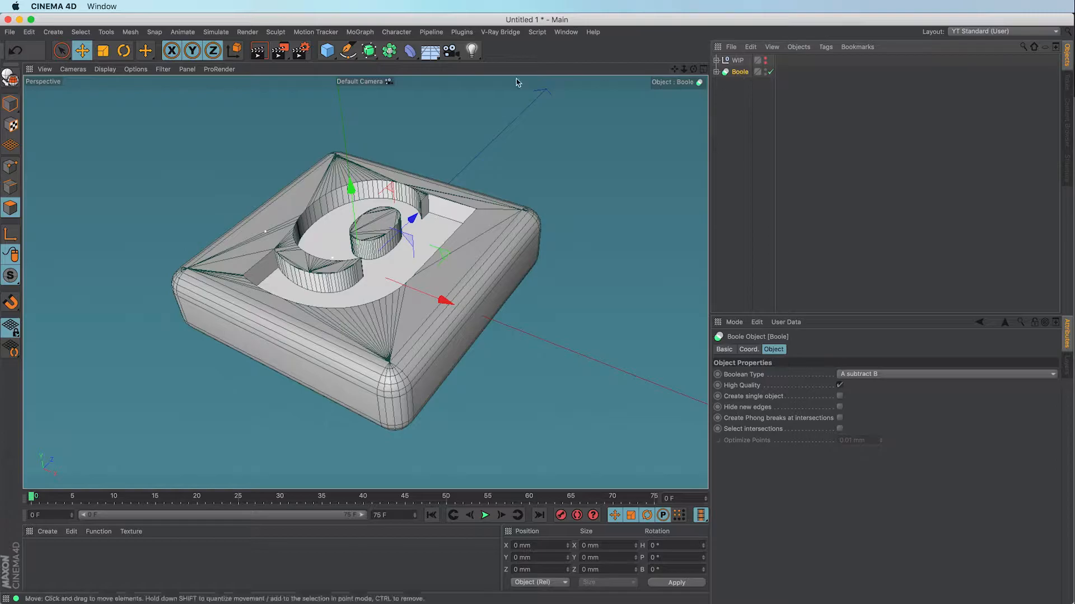
left_click(53, 32)
mouse_move(64, 49)
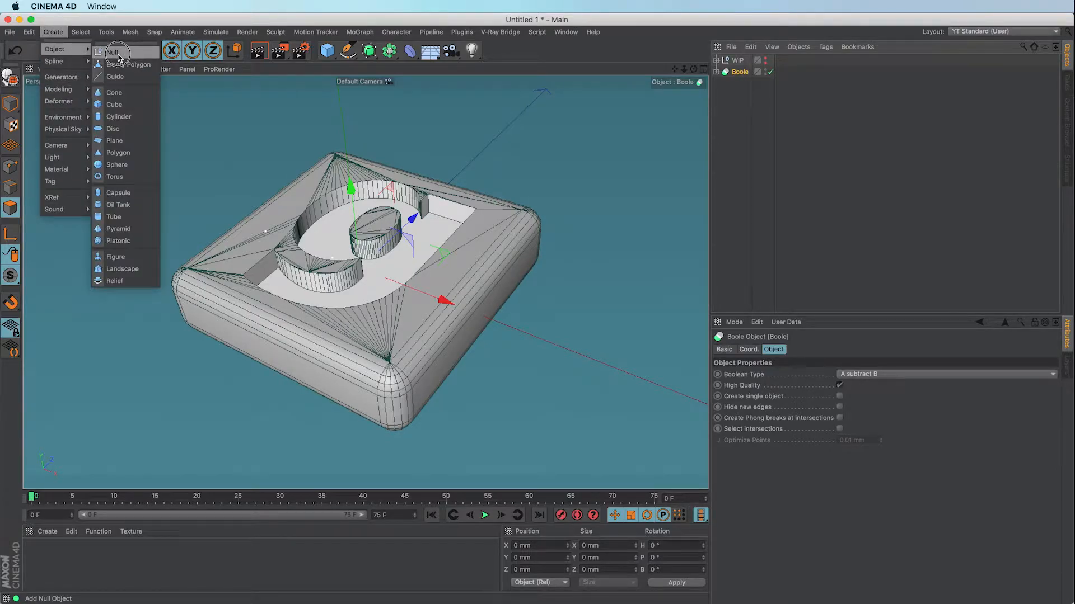
left_click(118, 56, "alt")
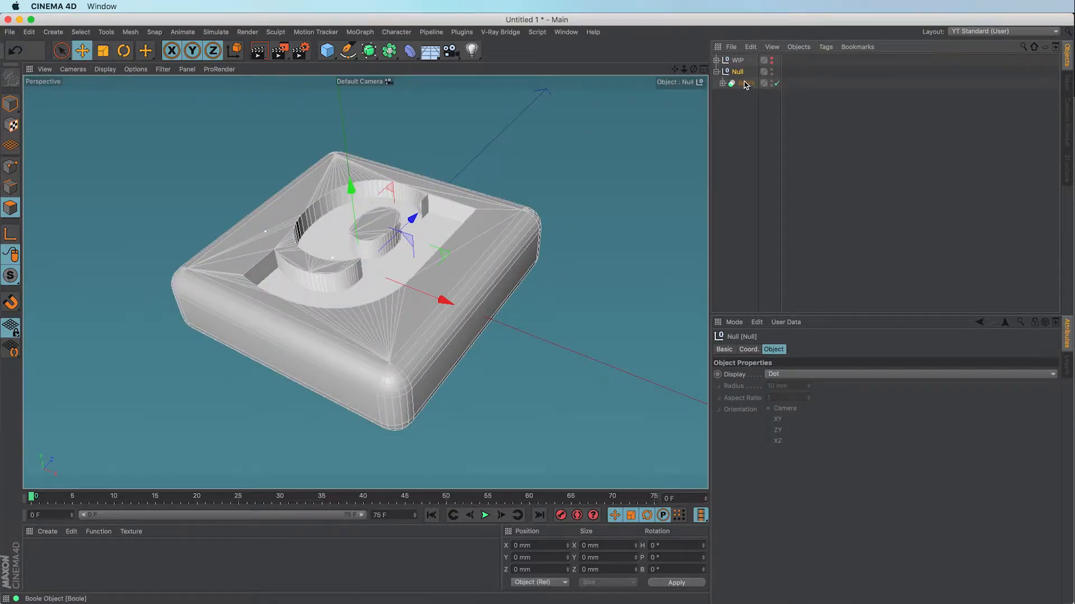
left_click(411, 52)
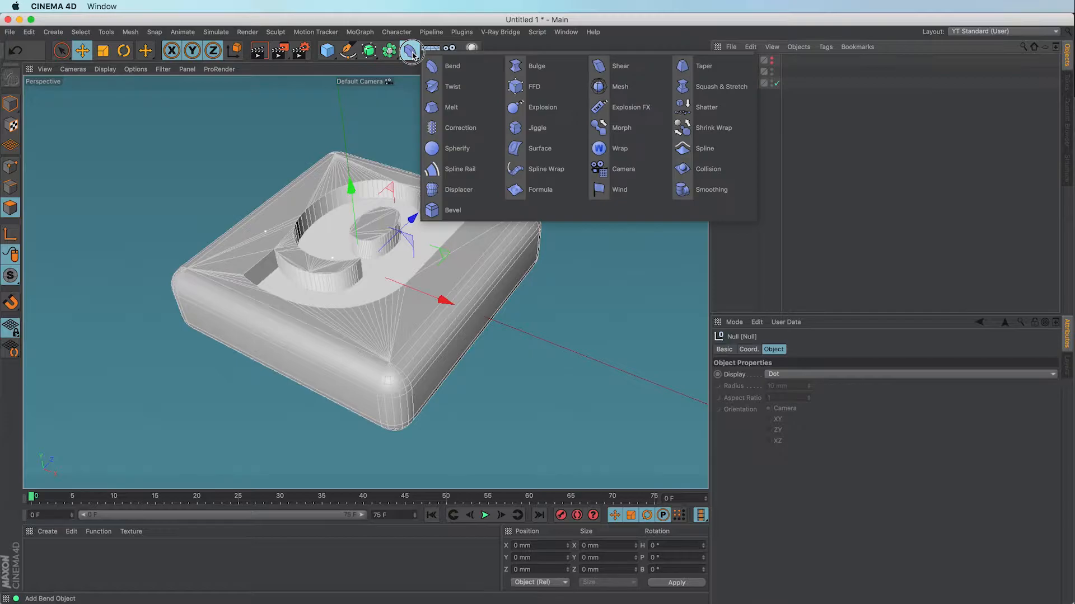
left_click(451, 211, "shift")
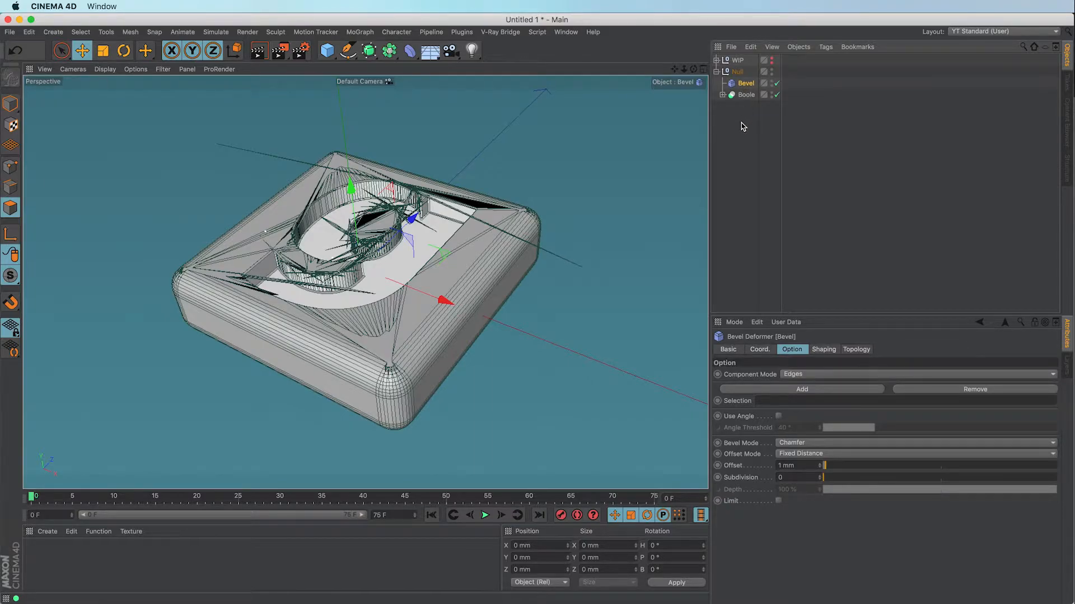
Step: Copy the null containing the Bevel and Boole into the WIP null as a backup
left_click(717, 72)
left_click(737, 73)
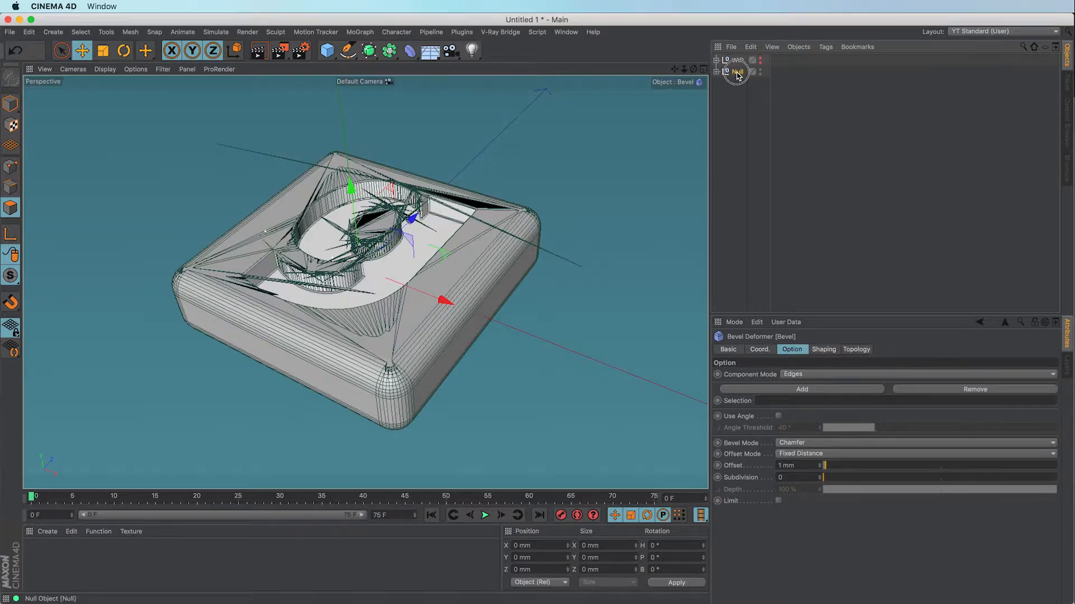
left_click(716, 60)
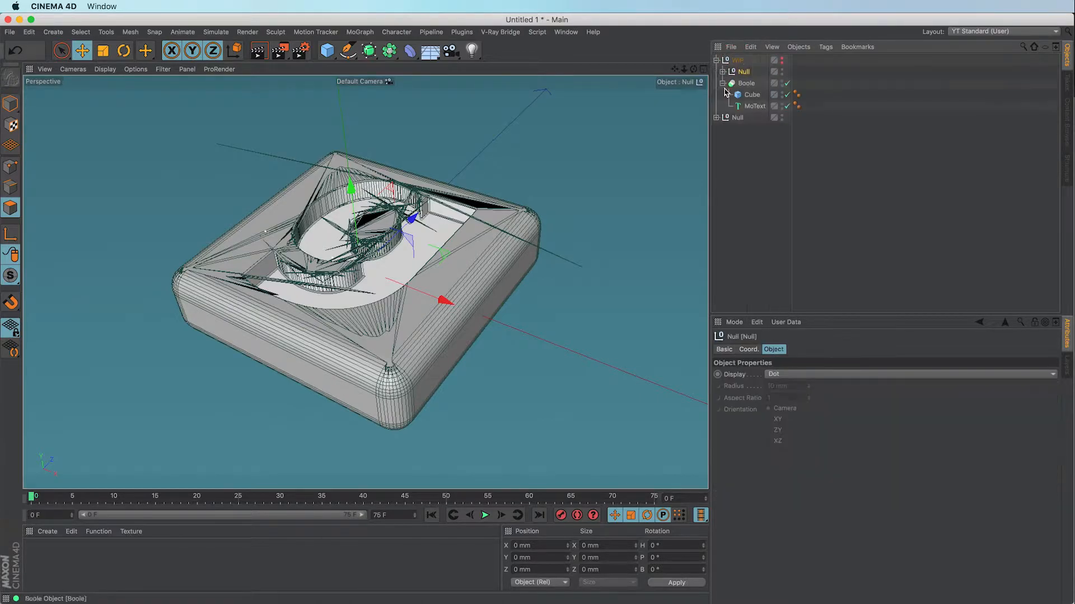
left_click(717, 60)
Step: Delete the Bevel deformer from the working null, leaving the WIP copy in place
left_click(716, 72)
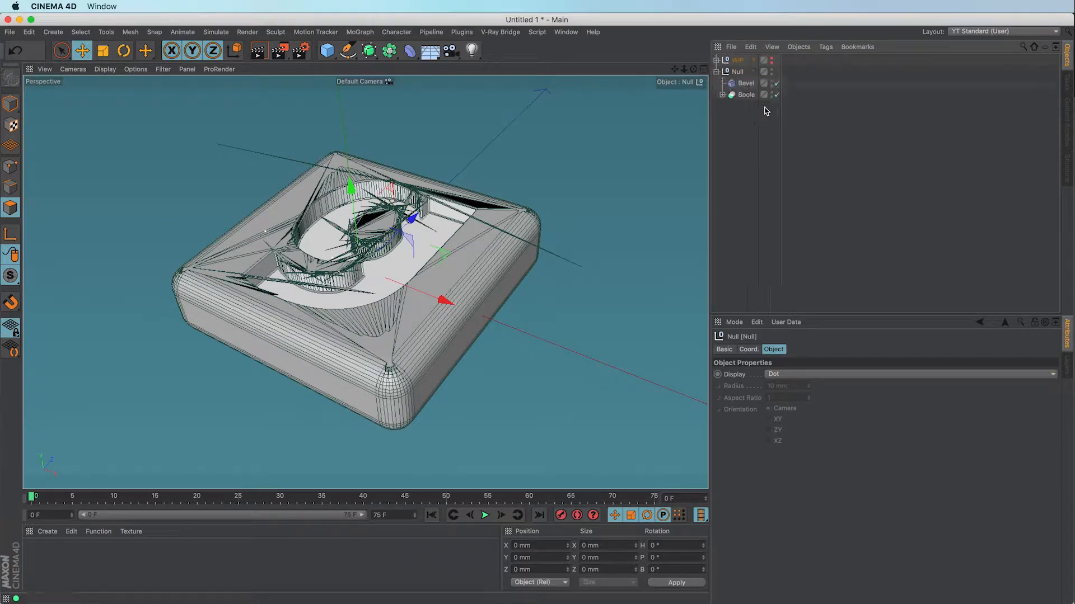
left_click(746, 83)
key("Delete")
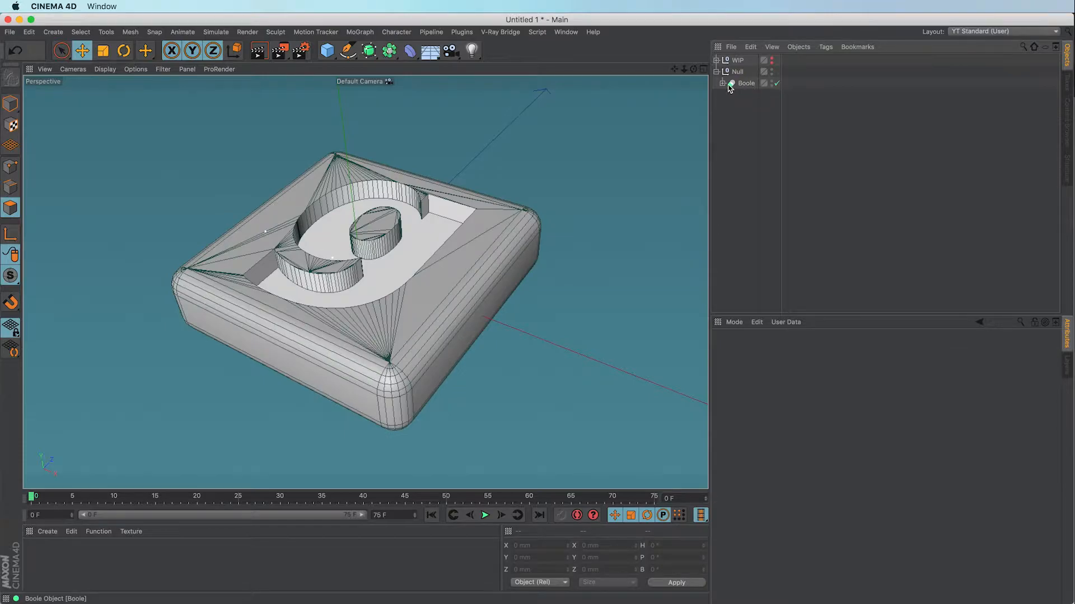
Step: Merge the Boole and its Cube and MoText children into a single polygon object with Connect Objects + Delete
left_click(723, 84)
left_click_drag(760, 125, 743, 82)
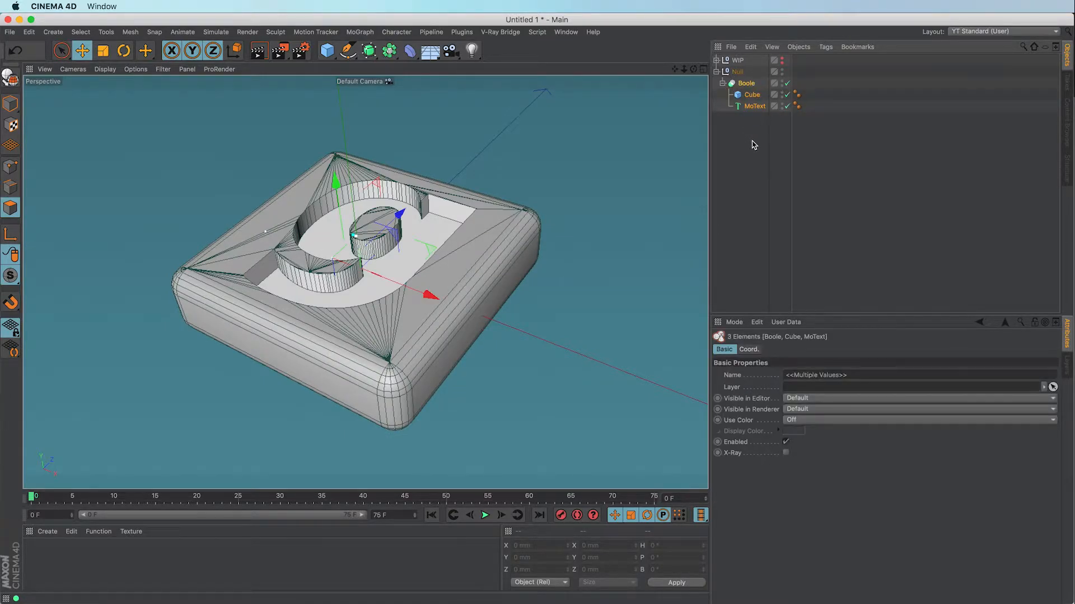
right_click(745, 87)
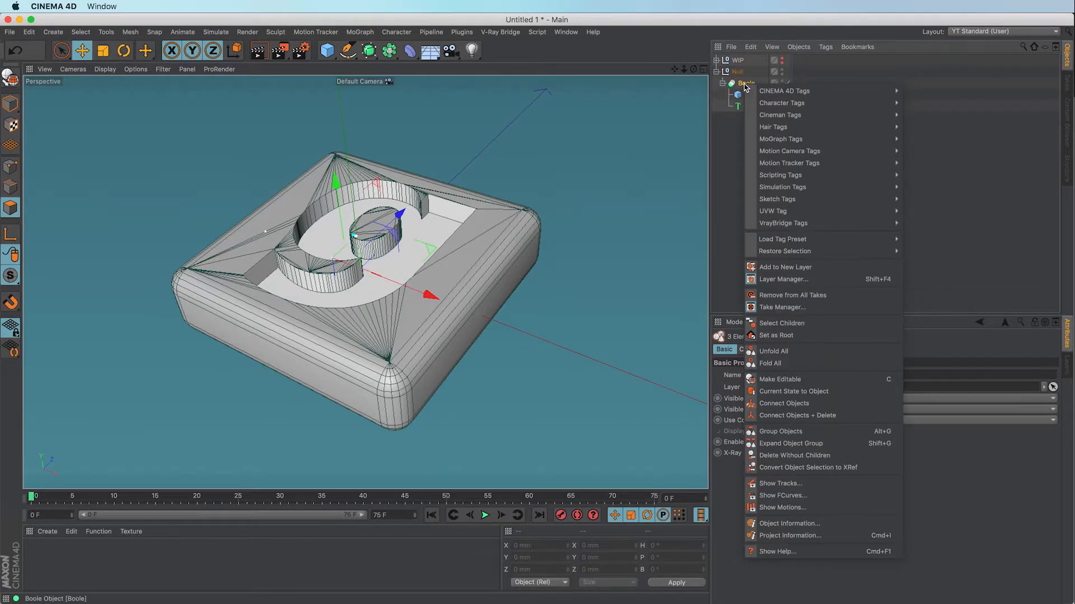
left_click(816, 416)
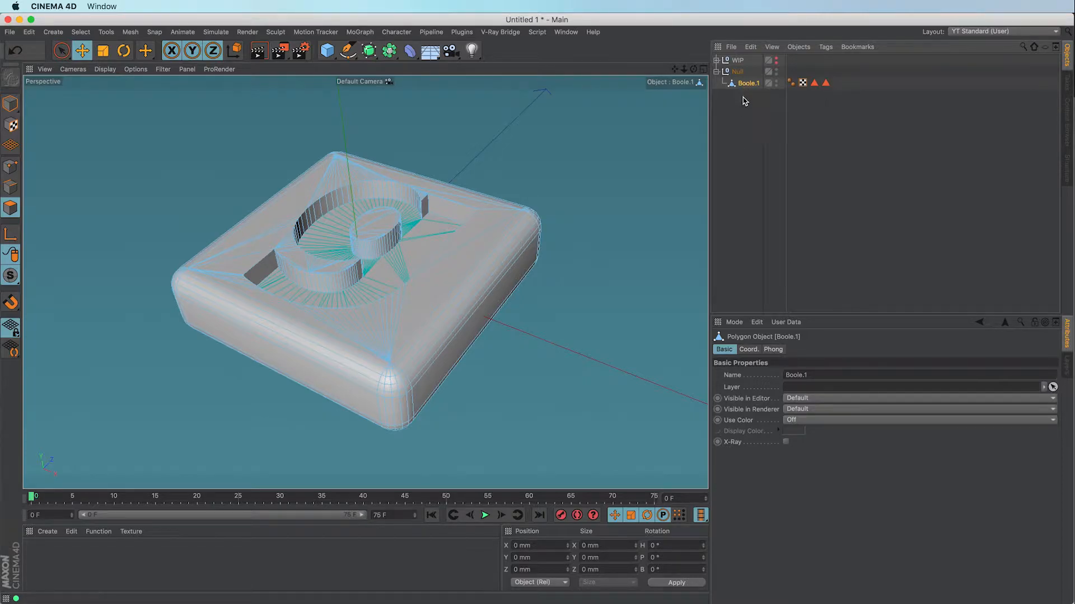
Step: In point mode, try moving a point on the upper rim of the g cutout to test its connections, and undo the moves
left_click(13, 172)
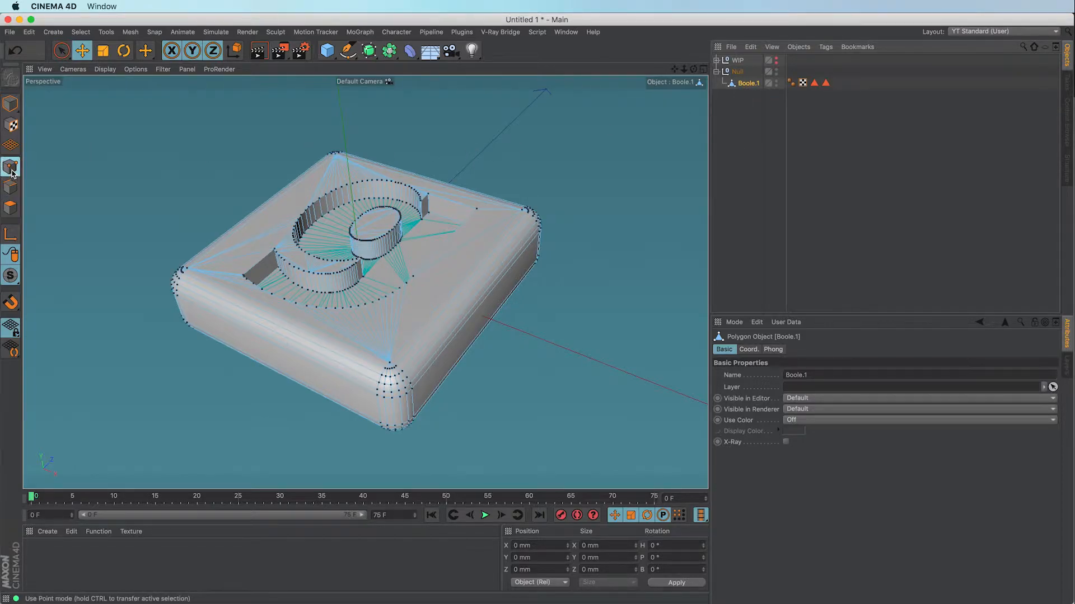
left_click(336, 192)
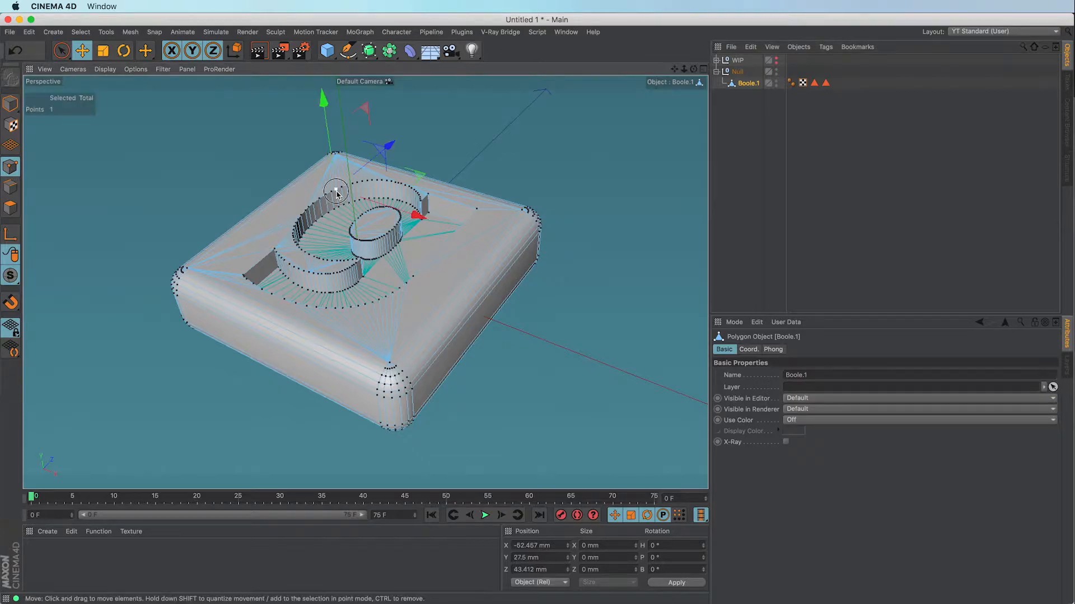
left_click_drag(421, 179, 427, 181)
right_click_drag(341, 190, 546, 202, "alt")
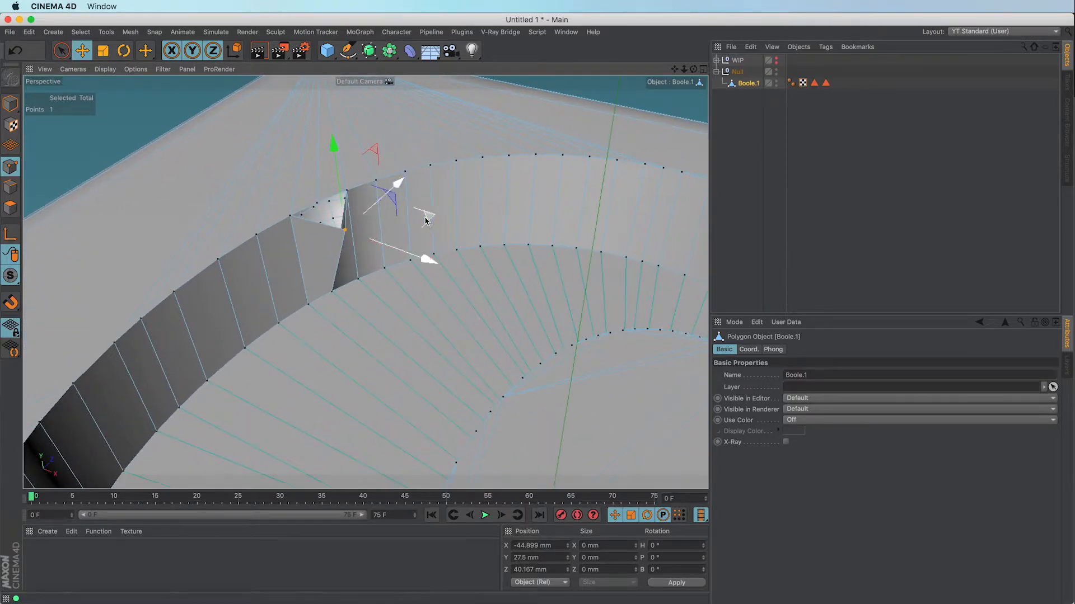
key("super+z")
left_click_drag(402, 190, 431, 205)
key("super+z")
right_click_drag(491, 227, 271, 212, "alt")
middle_click_drag(290, 223, 202, 210, "alt")
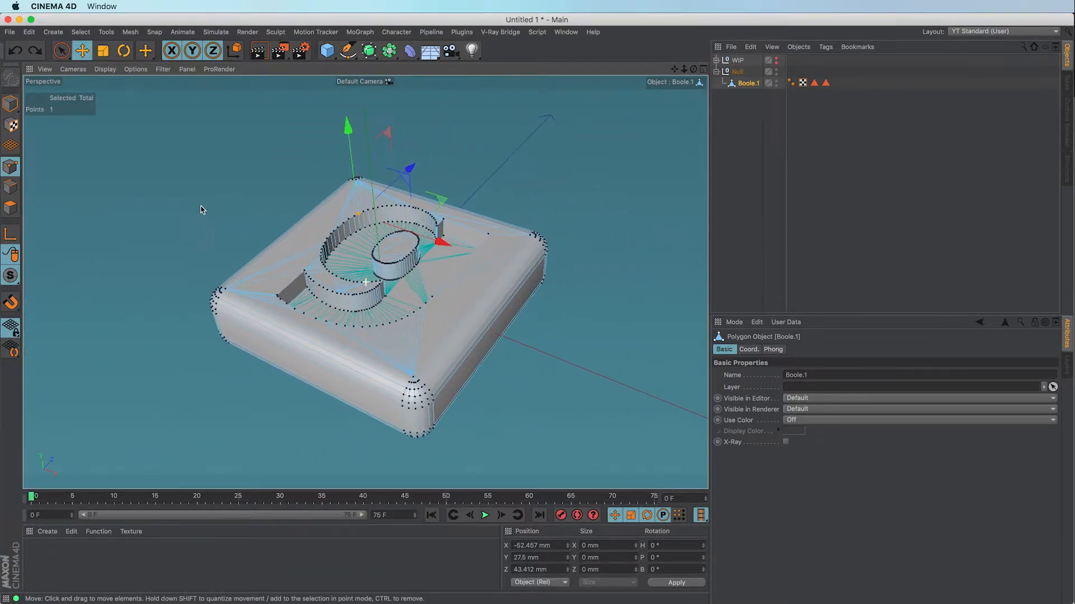
Step: Clear the point selection and run Optimize on the whole merged mesh to weld its duplicate points
left_click(466, 177)
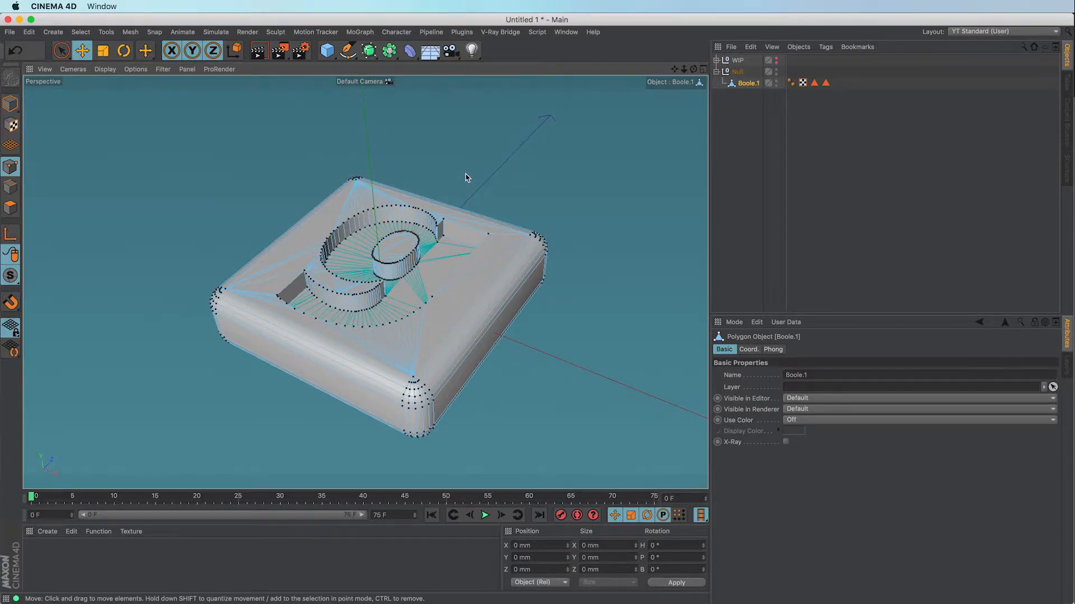
right_click(466, 177)
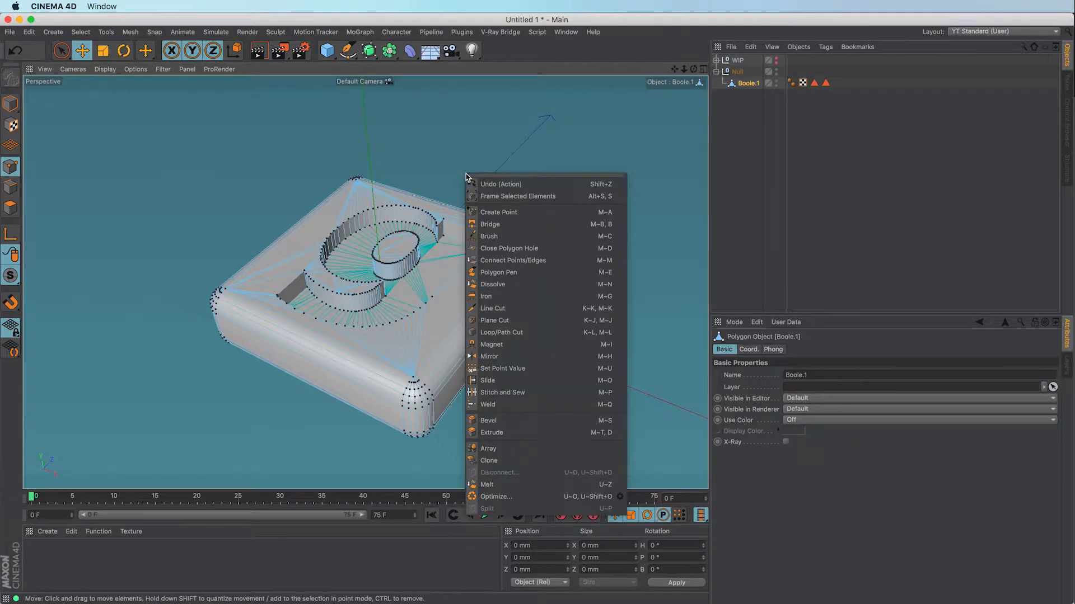
left_click(495, 497)
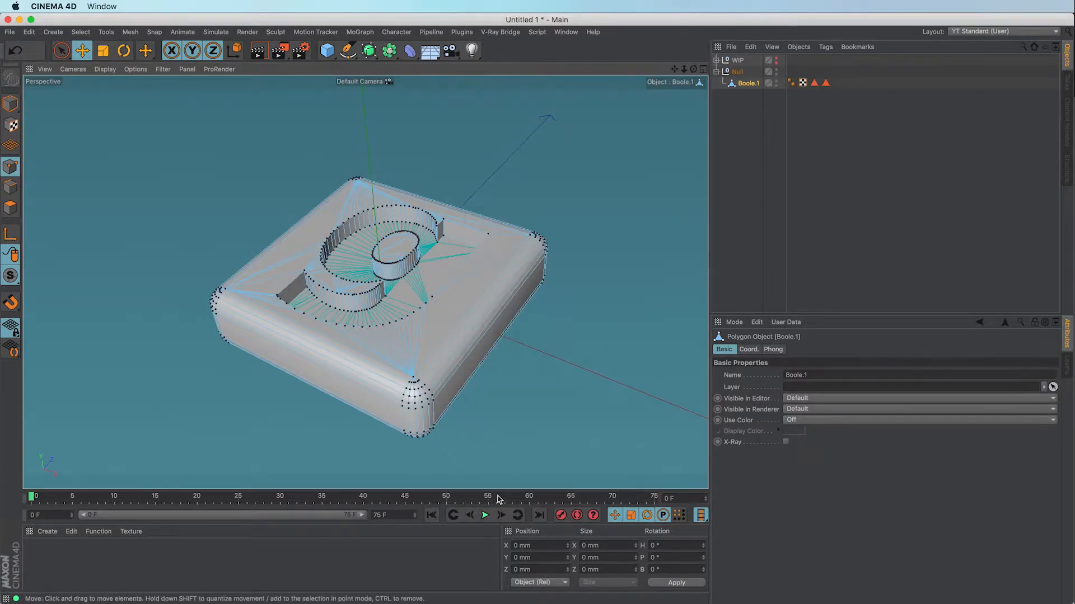
Step: Retest the optimized mesh by moving one point on the cutout's rim, undo the move and deselect the object
scroll(352, 215, "up", 5)
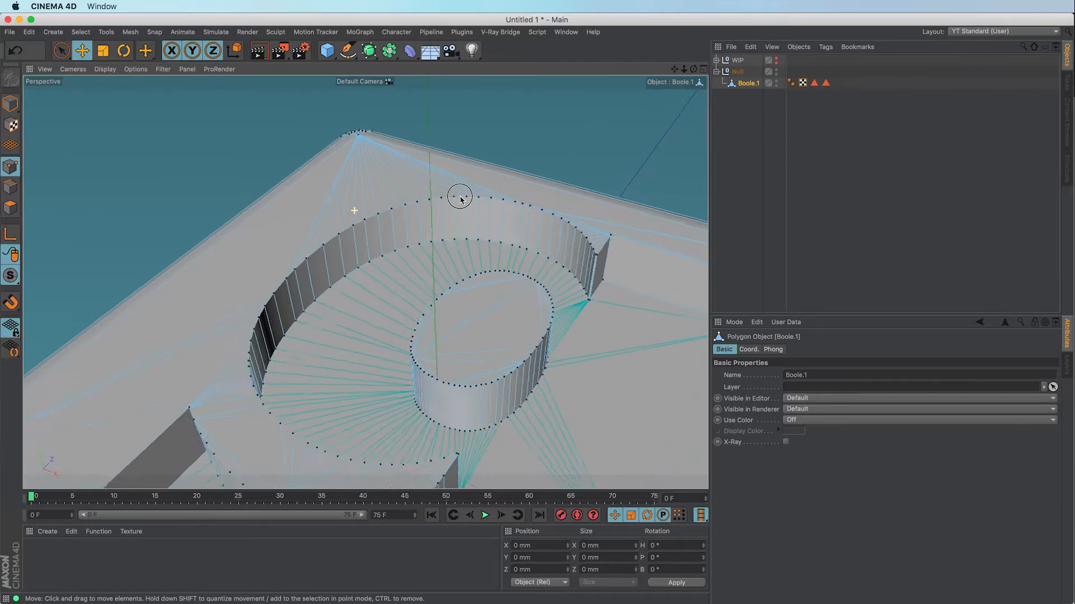
left_click(369, 225)
mouse_move(448, 218)
left_mouse_down()
mouse_move(474, 234)
mouse_move(456, 233)
left_mouse_up()
key("super+z")
scroll(513, 295, "down", 8)
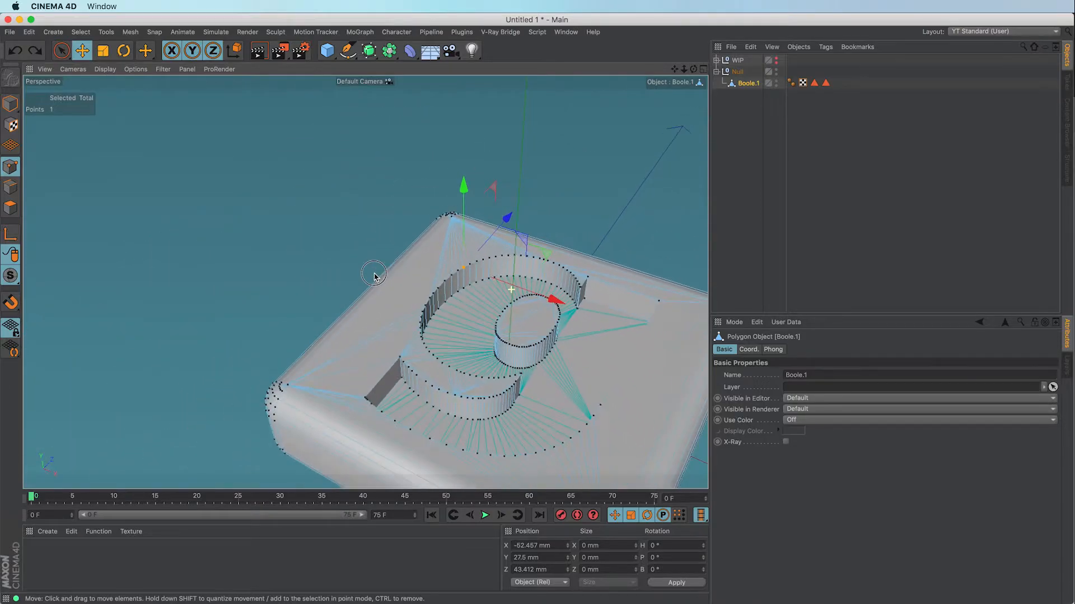
middle_click_drag(546, 323, 436, 220, "alt")
left_click(739, 123)
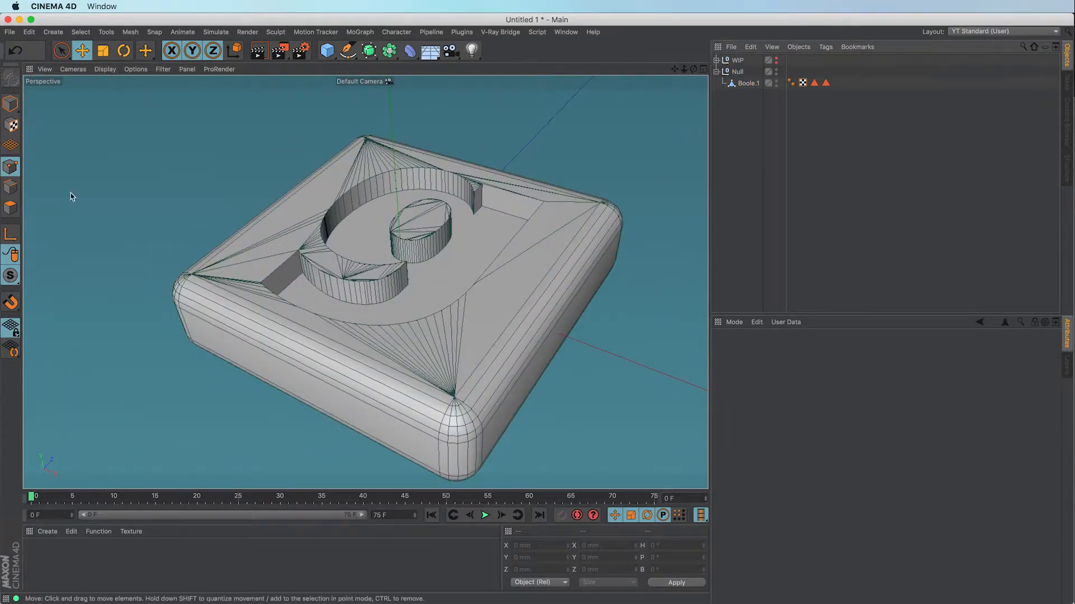
Step: In edge mode, use Loop Selection on Boole.1 to select the g cutout's upper outline and the inner island's top edge loop
left_click(11, 188)
right_click(307, 205)
left_click(325, 218)
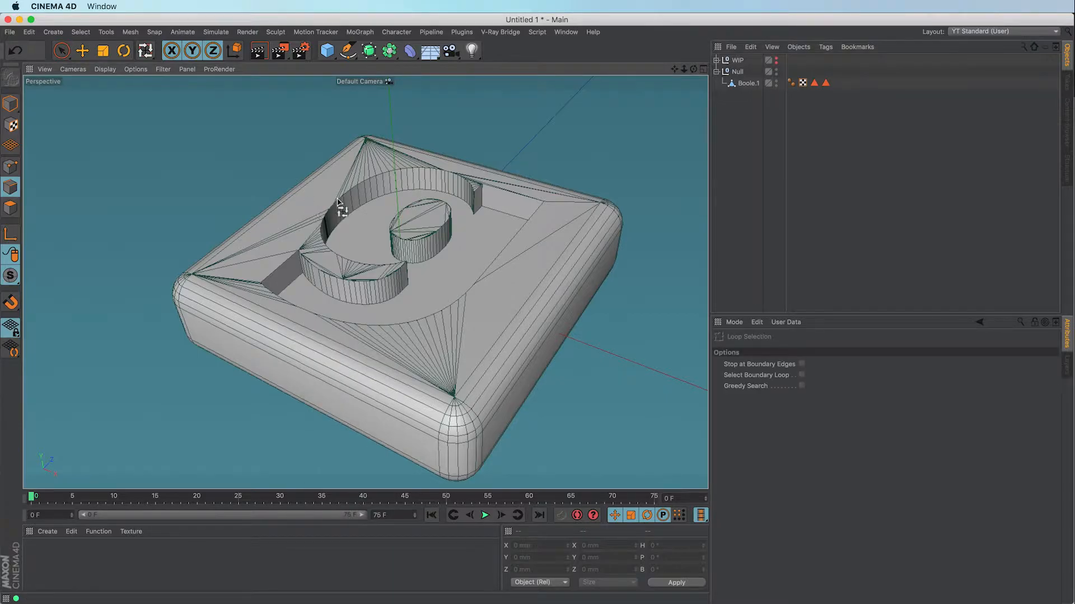
left_click(747, 84)
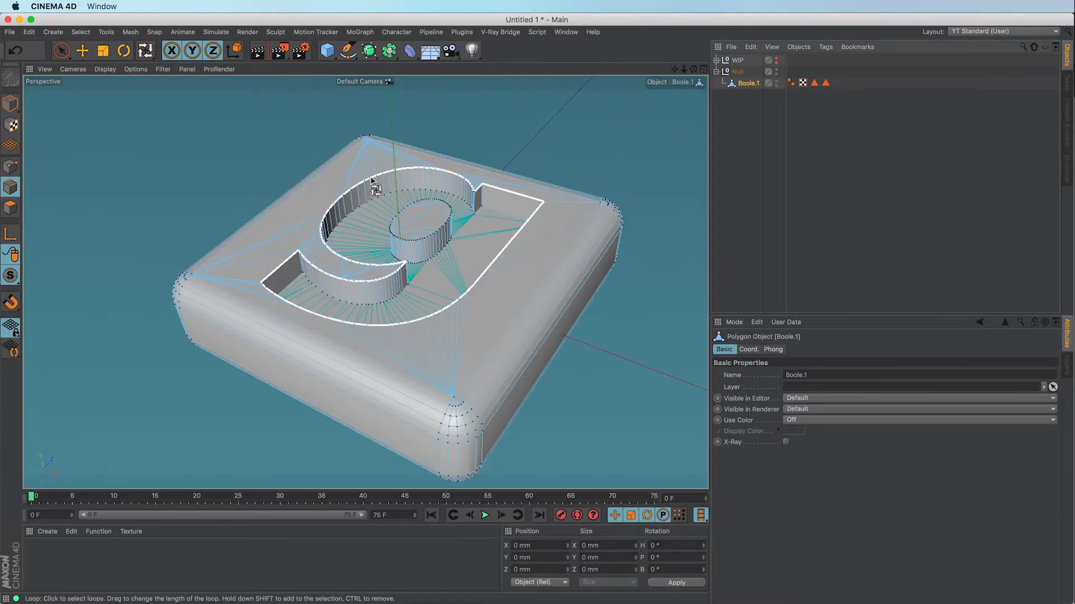
left_click(372, 180)
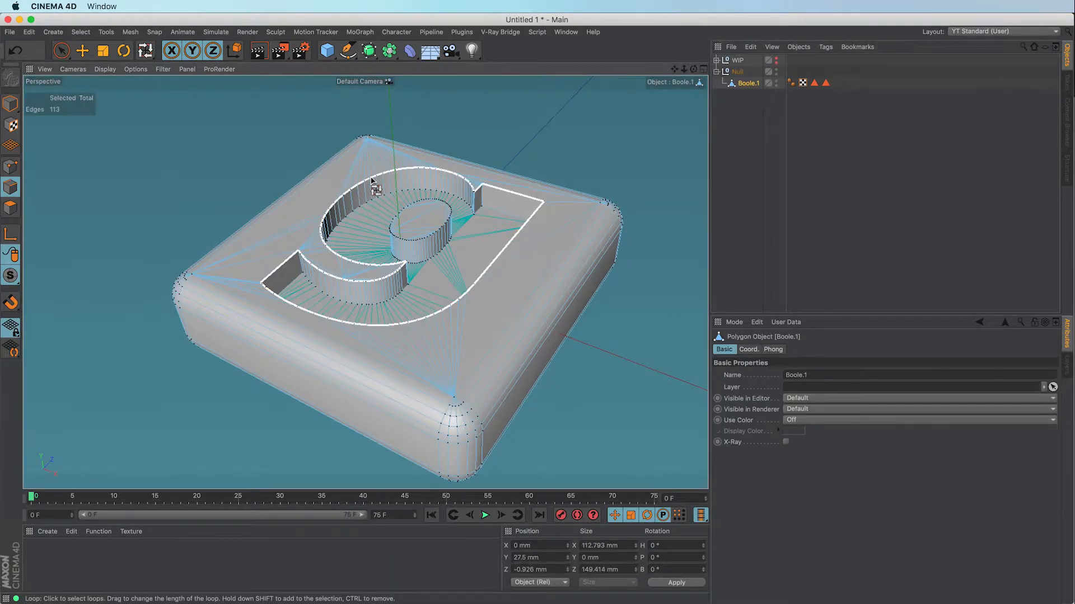
left_click(442, 227, "shift")
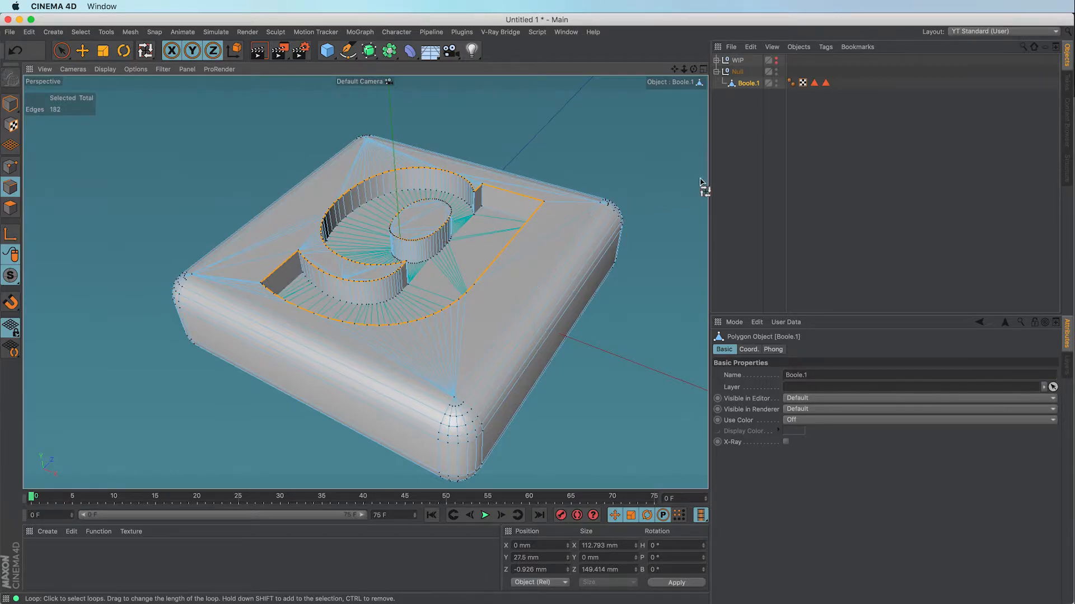
Step: Store the selected upper edges as a selection tag named Top Edge Selection
left_click(80, 31)
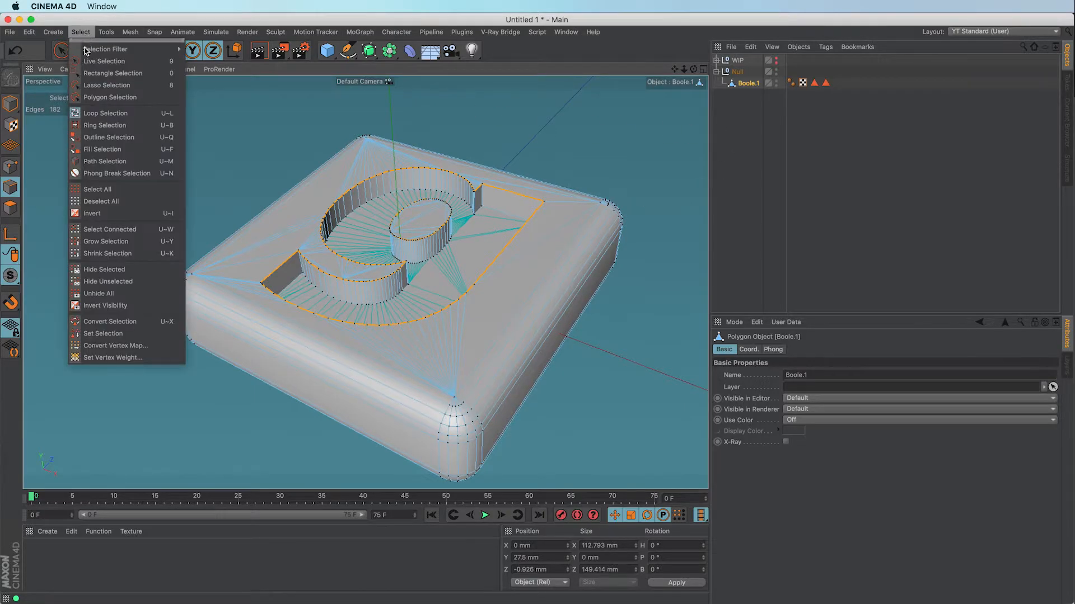
left_click(104, 333)
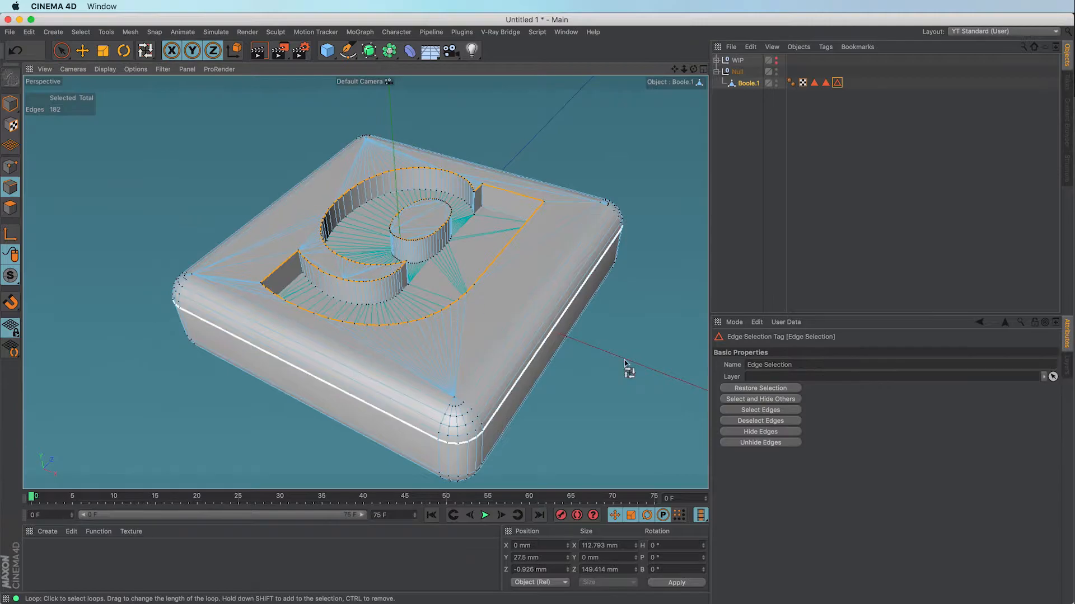
left_click(748, 365)
type("Top")
key("Return")
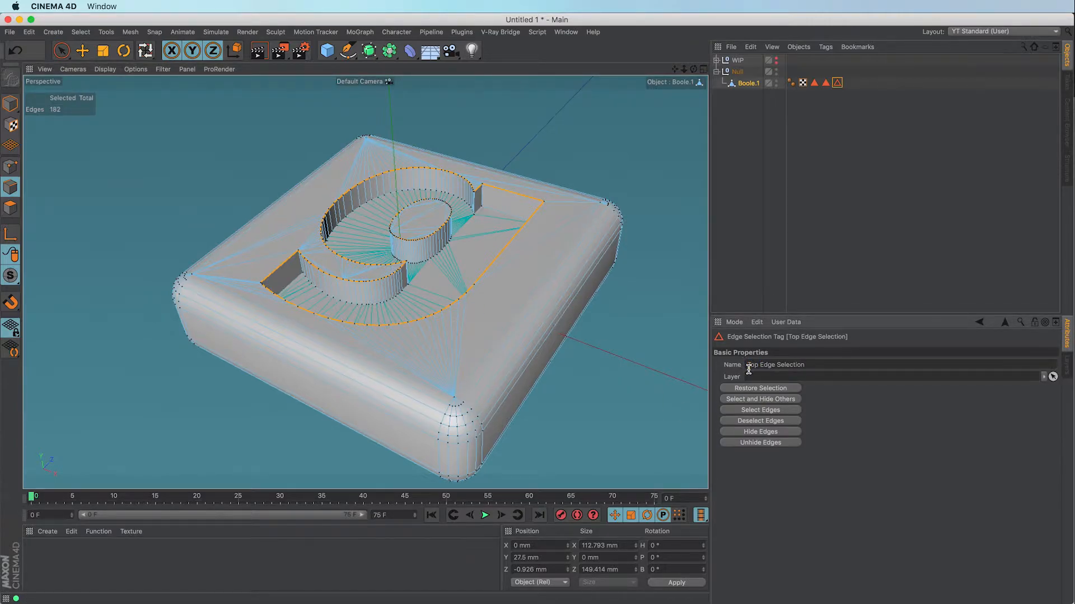
left_click(751, 100)
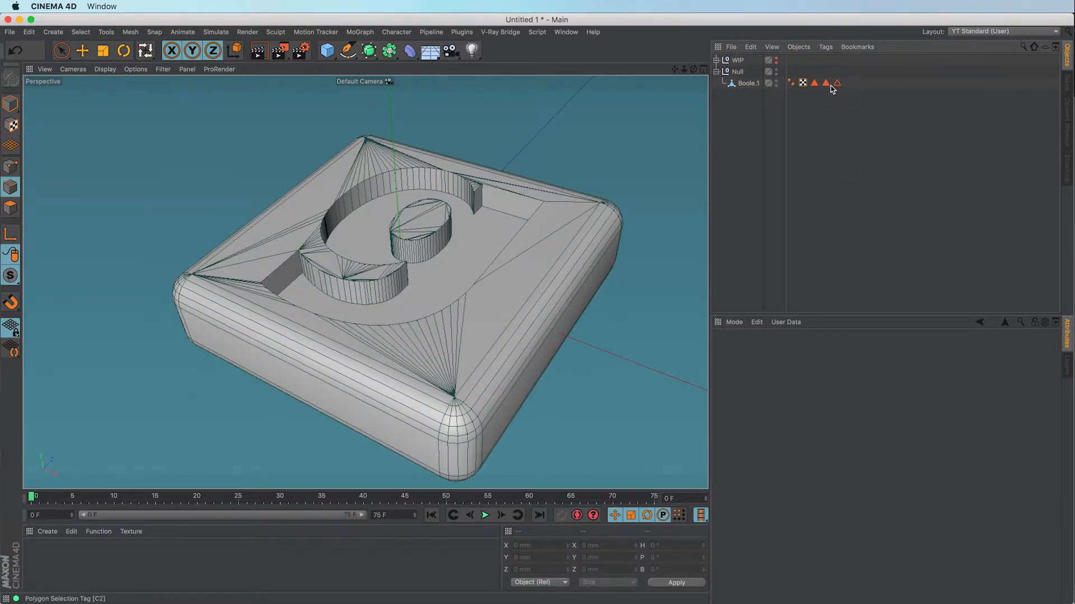
Step: Loop-select the edges around the floor of the g cutout, including the base of the inner island
left_click(748, 84)
key("u")
key("l")
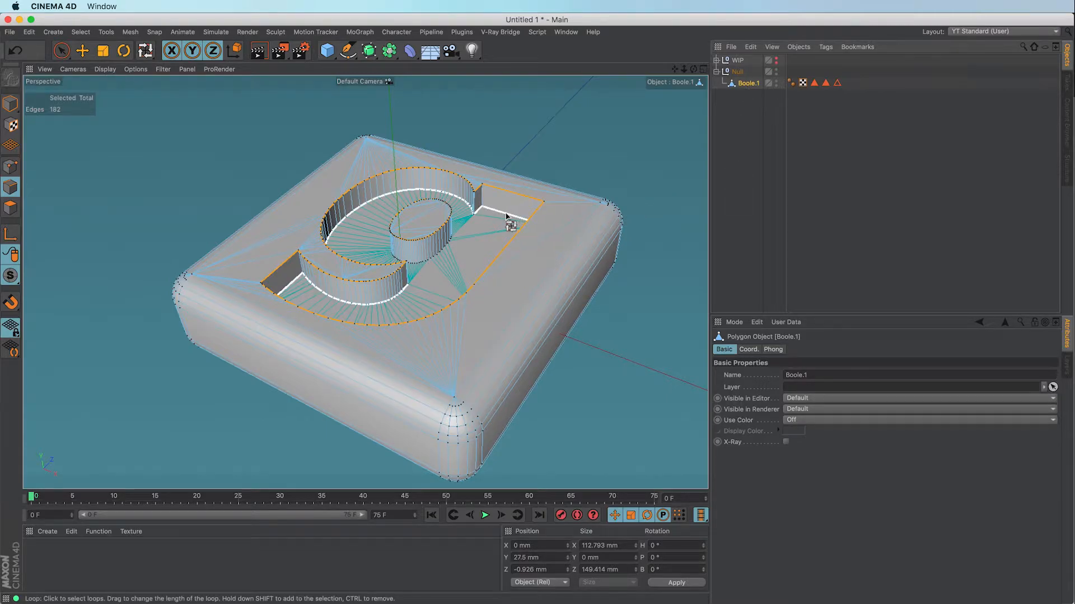
left_click(442, 252)
left_click(492, 214)
Step: Store the selected floor edges as a new selection tag and add "Bottom" to its name
left_click(80, 33)
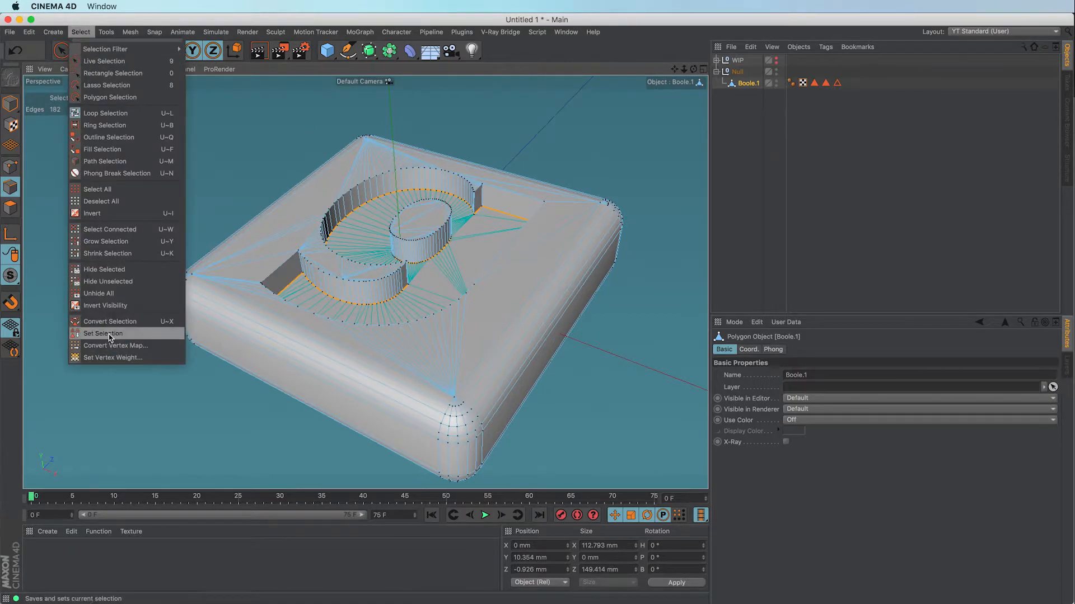
left_click(110, 333)
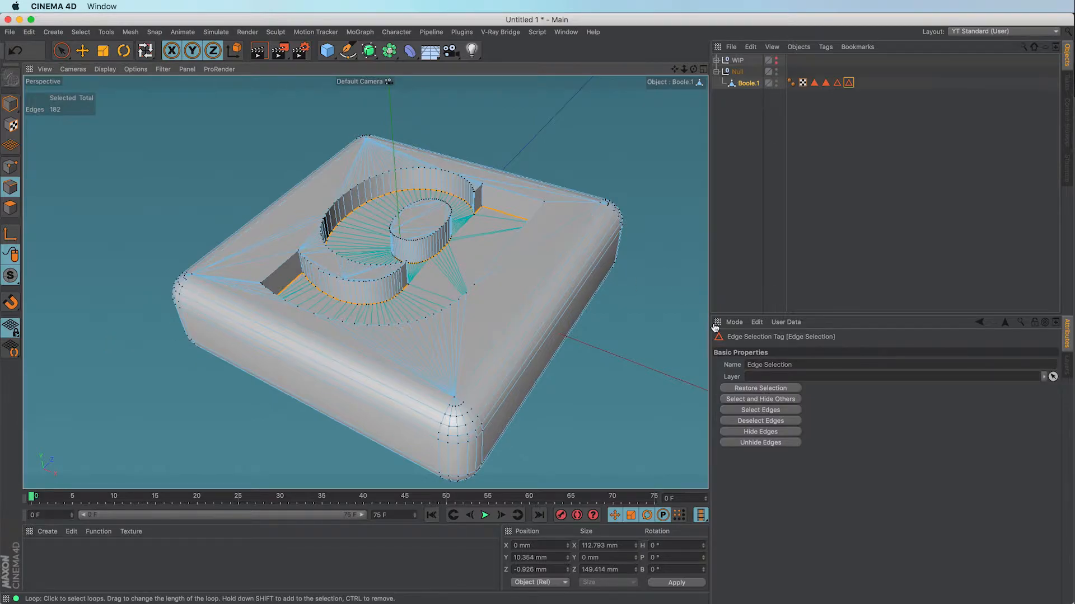
left_click(746, 367)
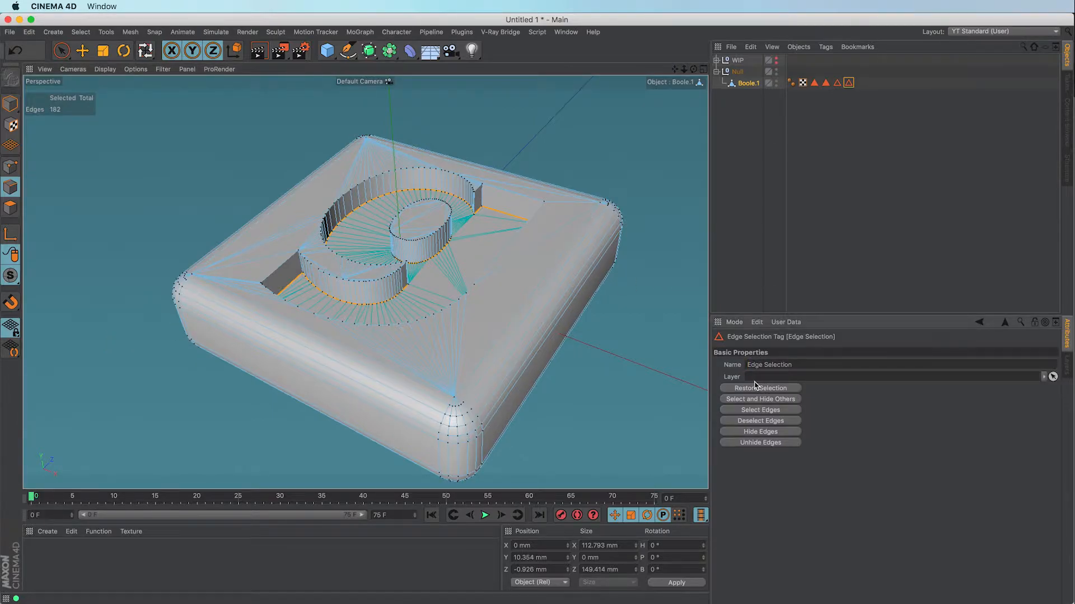
type("Bottom")
key("Return")
left_click(753, 104)
Step: Add a Bevel deformer as a child of Boole.1 and restrict it to the Top Edge Selection
left_click(747, 85)
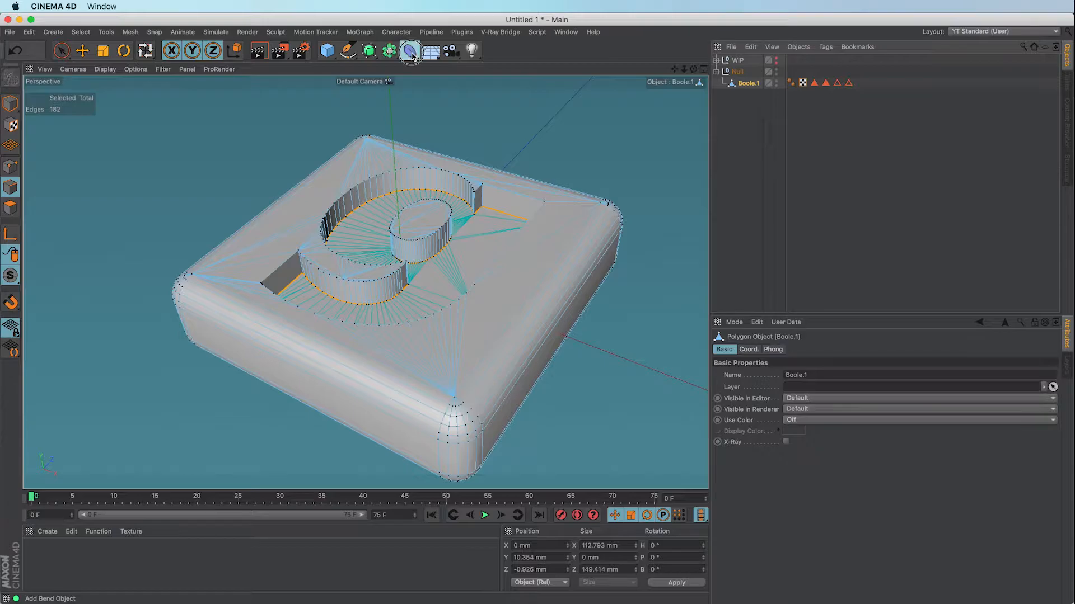
left_click(411, 55)
left_click(462, 209, "shift")
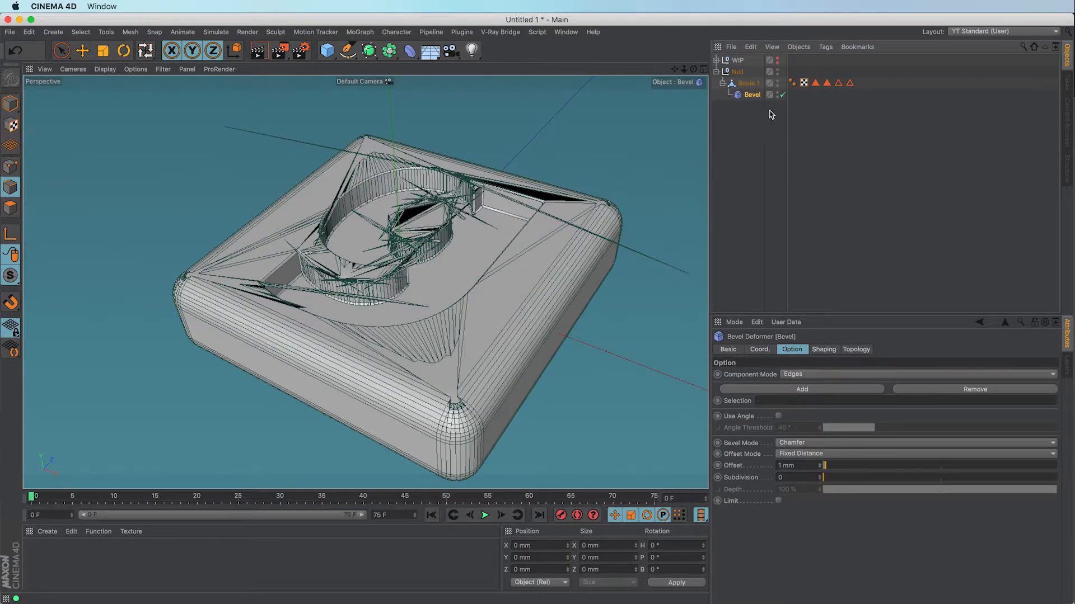
left_click(838, 85)
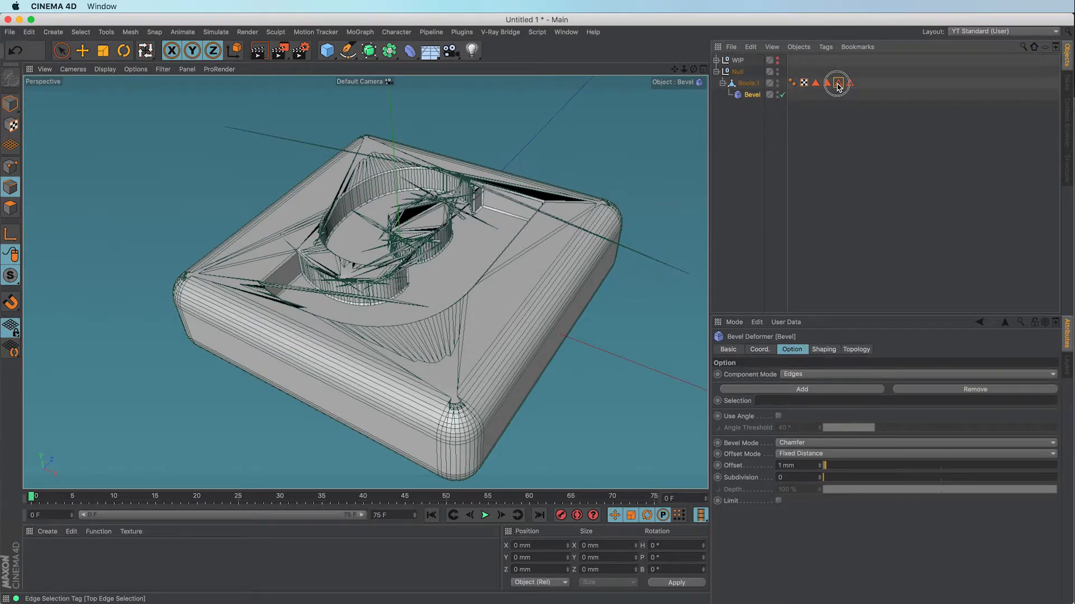
left_click_drag(838, 85, 772, 407)
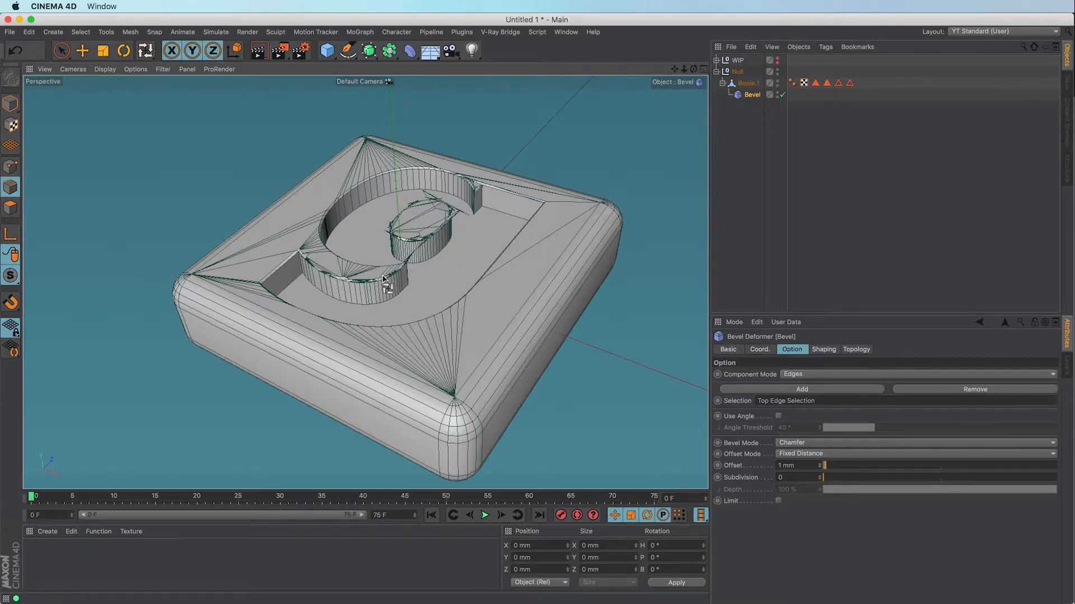
Step: Examine the bevelled upper rim of the g cutout and the edges and polygons meeting there on the mesh
right_click_drag(425, 273, 550, 256, "alt")
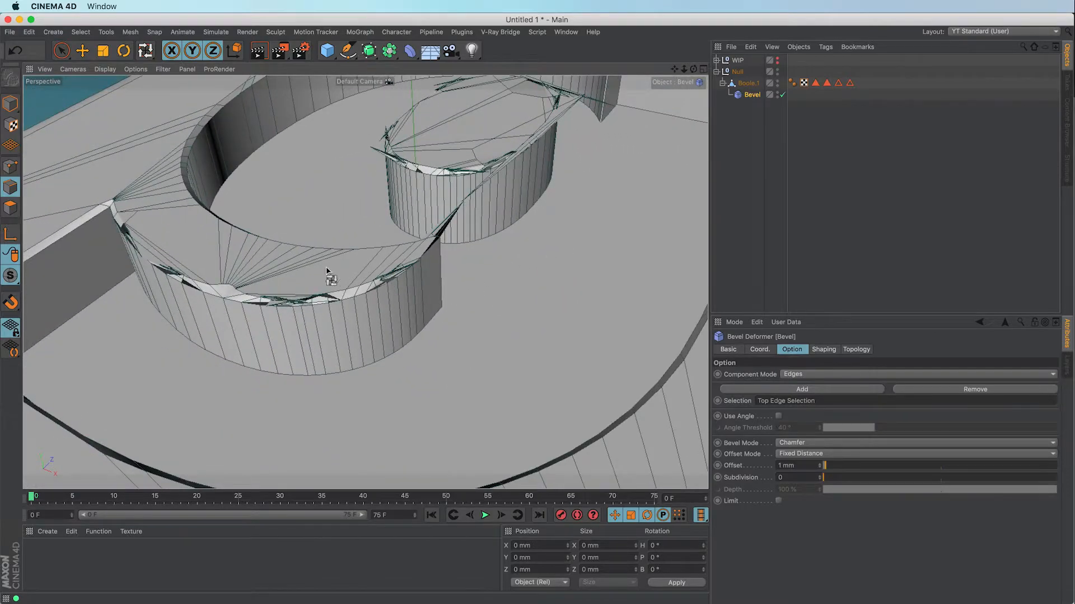
left_click(61, 50)
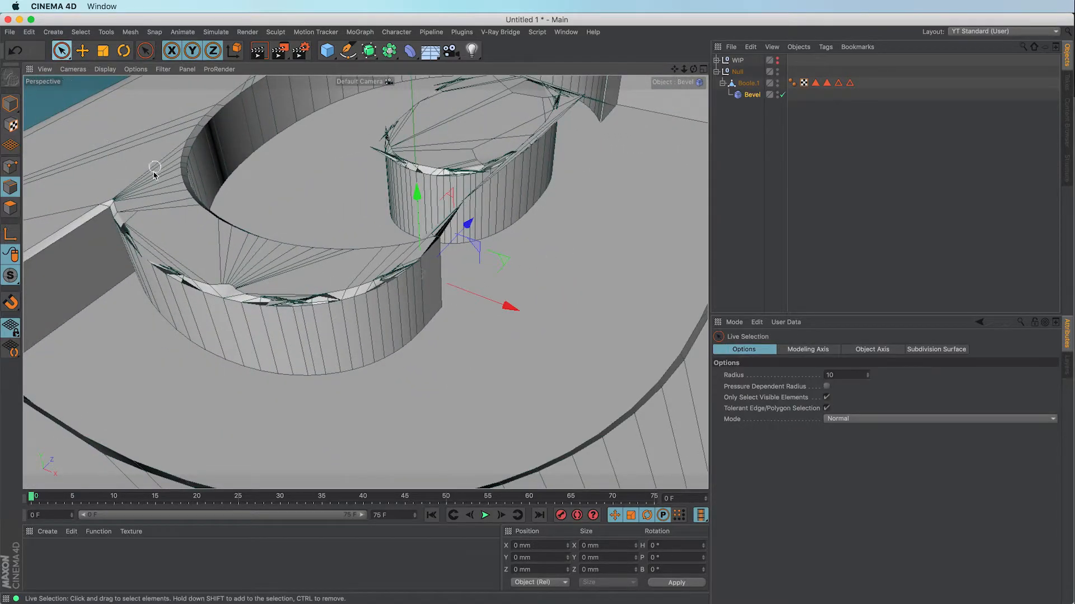
left_click(748, 83)
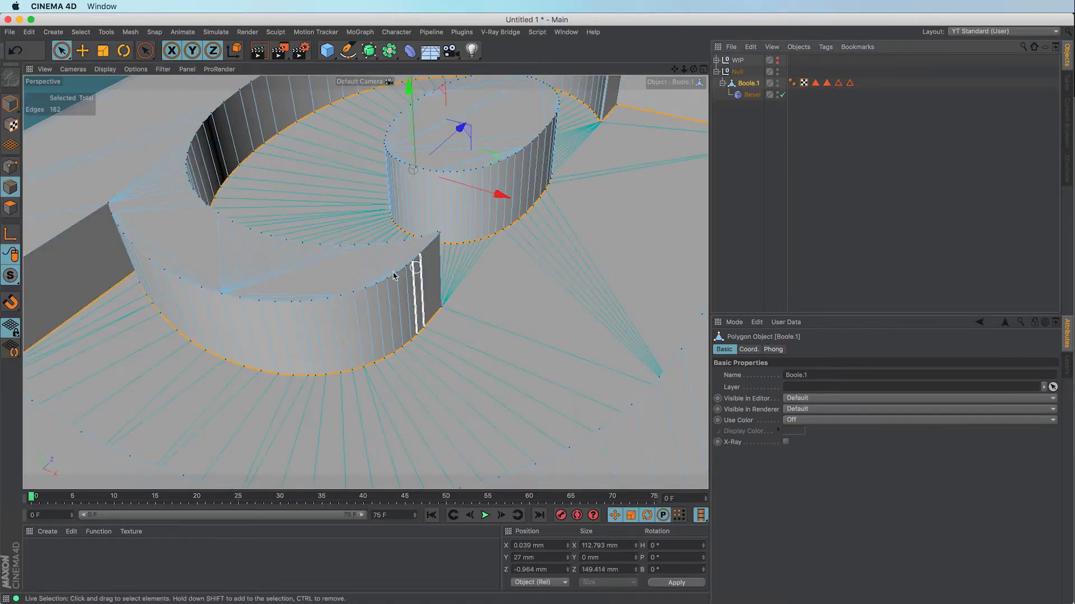
mouse_move(291, 277)
left_mouse_down()
mouse_move(319, 271)
mouse_move(178, 233)
mouse_move(370, 268)
mouse_move(285, 257)
mouse_move(170, 211)
mouse_move(137, 179)
mouse_move(140, 123)
mouse_move(159, 186)
mouse_move(74, 203)
mouse_move(141, 144)
mouse_move(297, 274)
mouse_move(403, 255)
left_mouse_up()
left_click(10, 208)
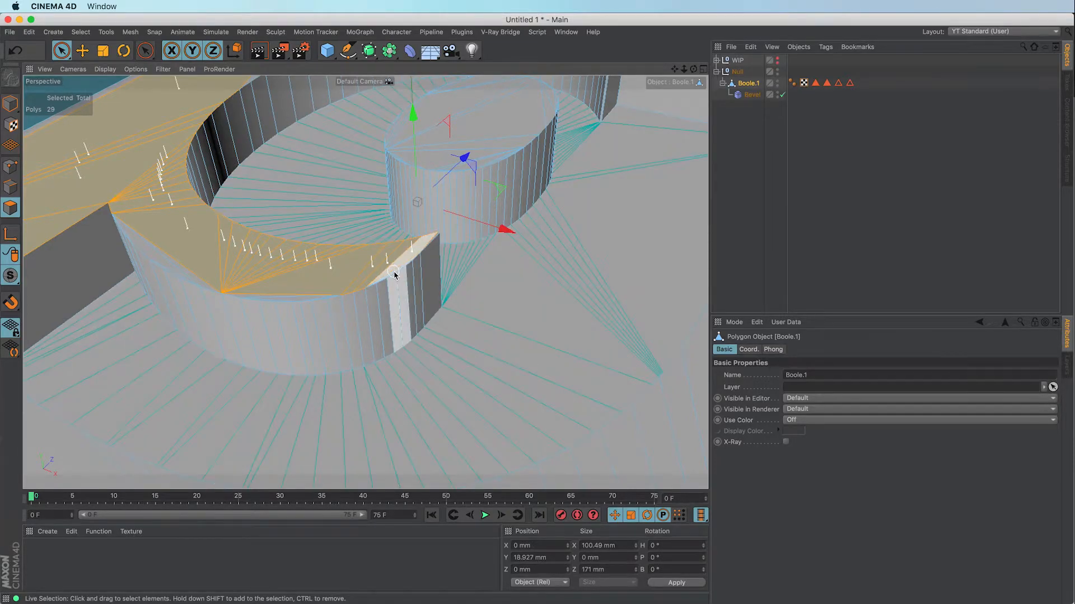
left_click(750, 135)
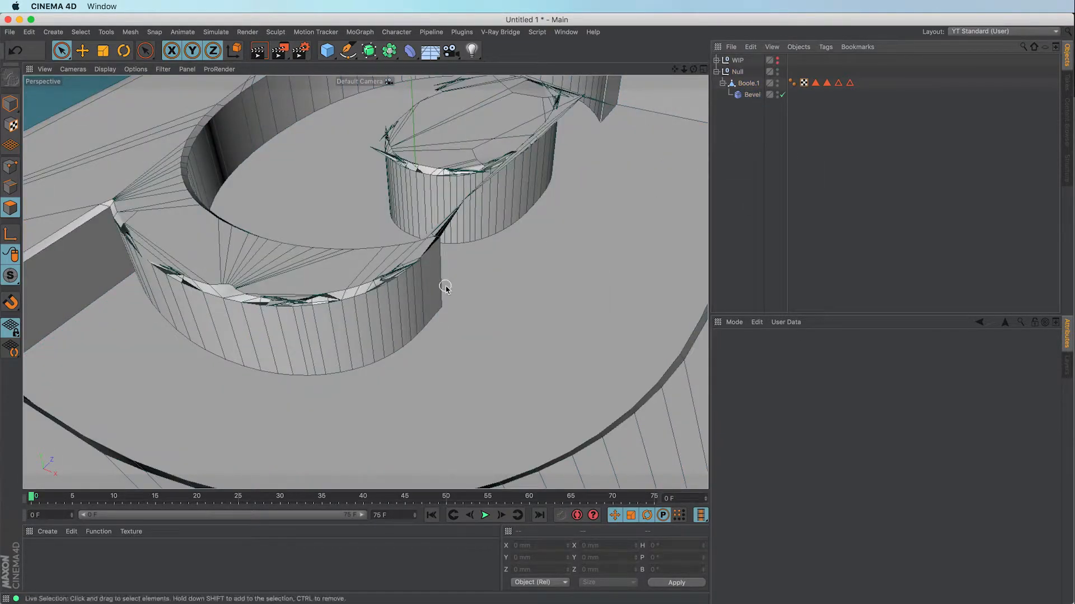
scroll(461, 259, "down", 5)
right_click_drag(370, 259, 348, 261, "alt")
middle_click_drag(388, 259, 281, 247, "alt")
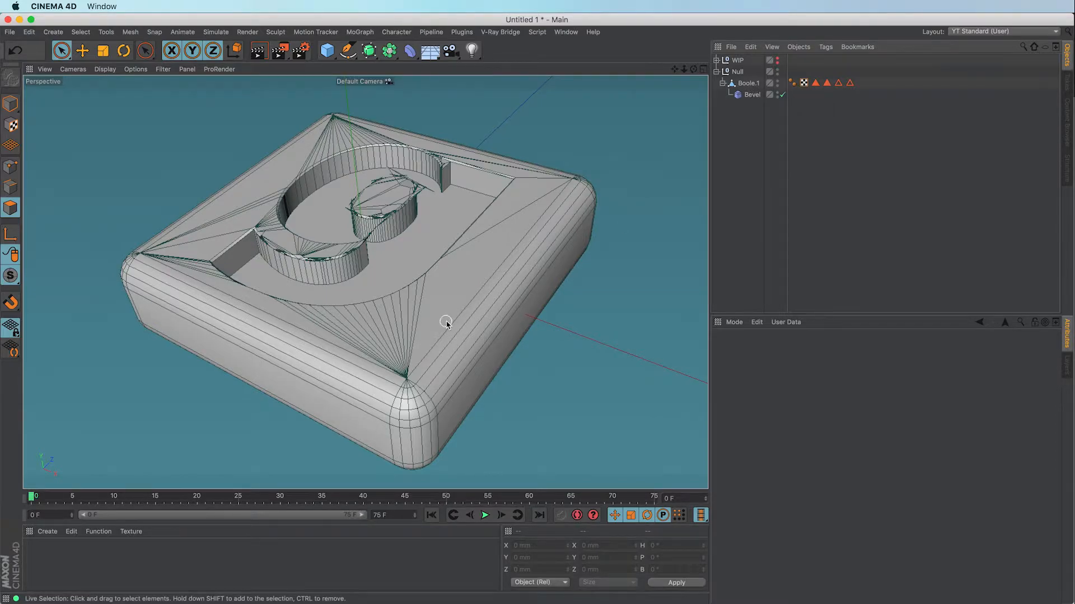
Step: In the Front view, use Rectangle Selection to select all flat top polygons of Boole.1 surrounding the g cutout
key("F4")
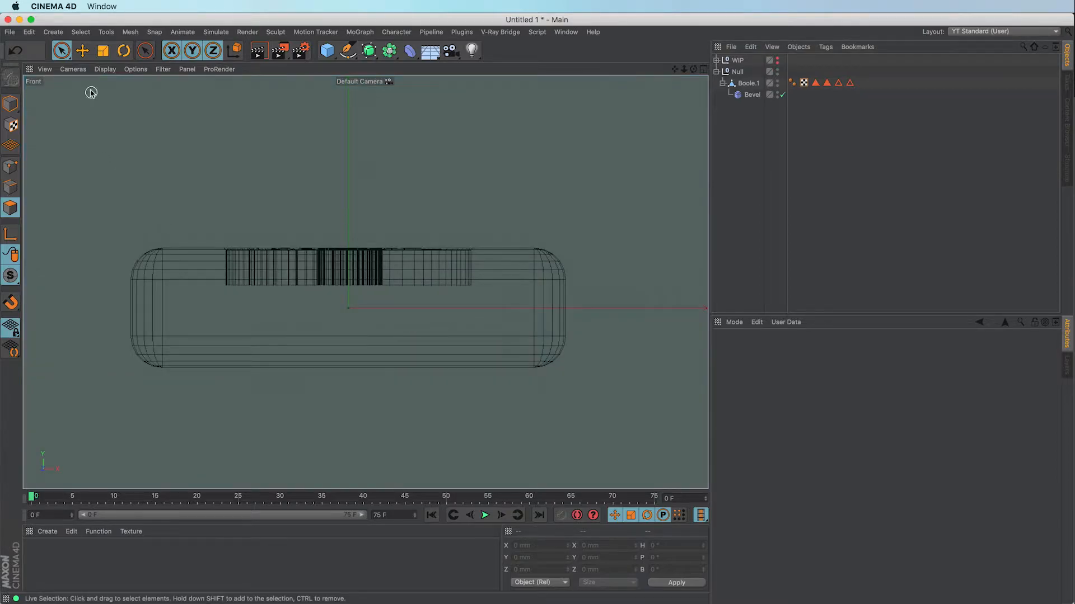
left_click_drag(61, 50, 108, 86)
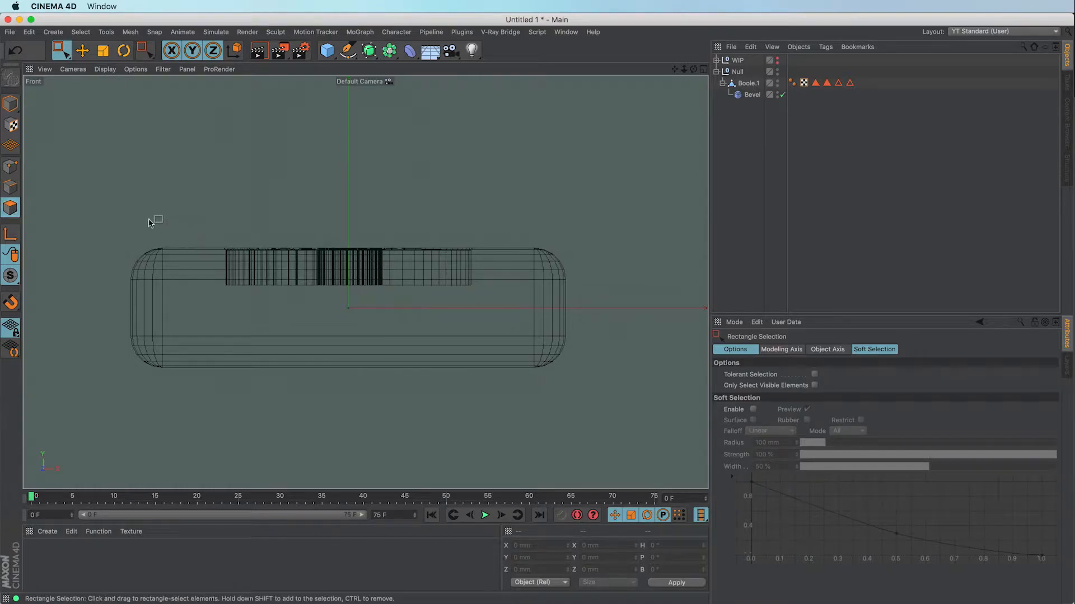
left_click(742, 83)
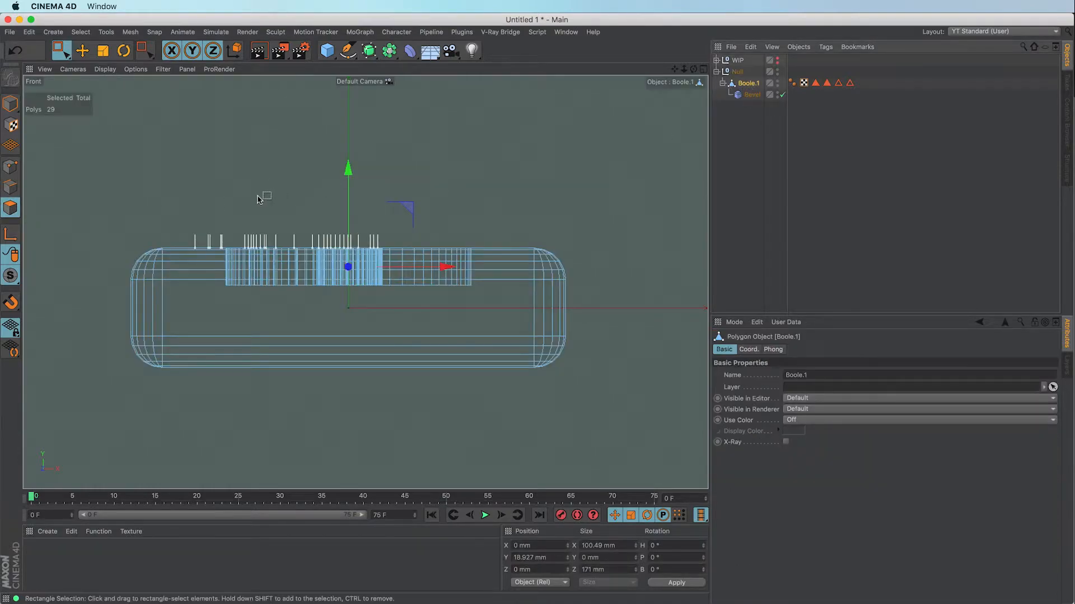
left_click_drag(91, 194, 671, 253)
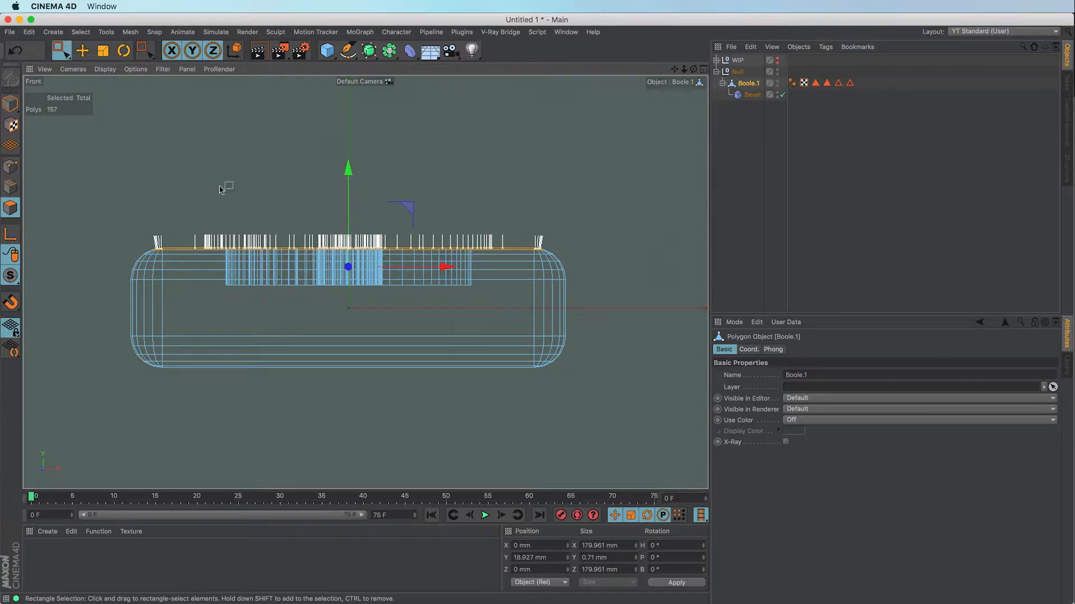
left_click_drag(100, 176, 758, 253)
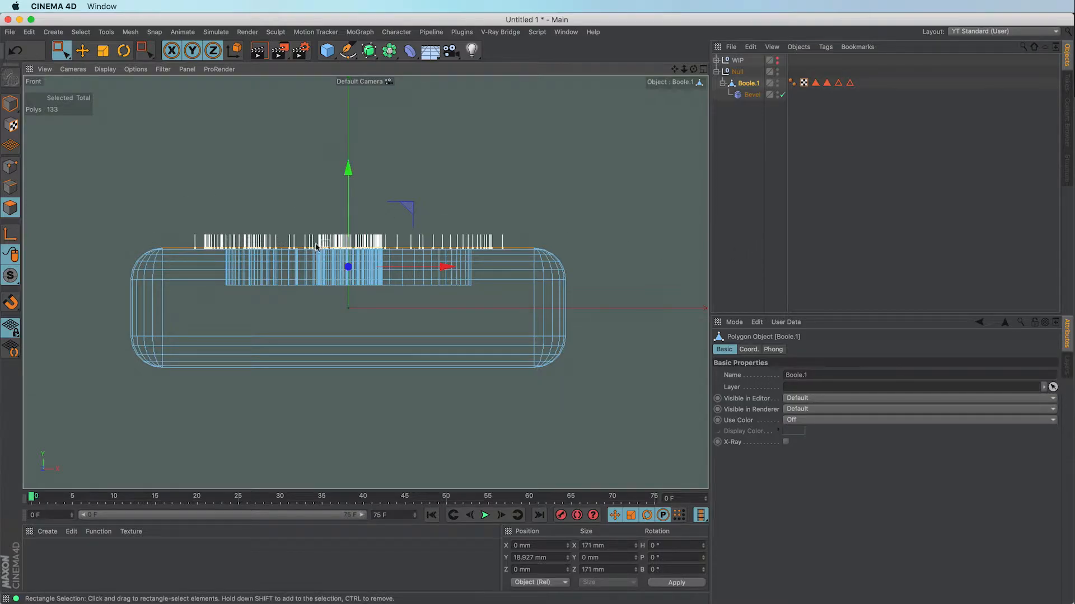
key("F1")
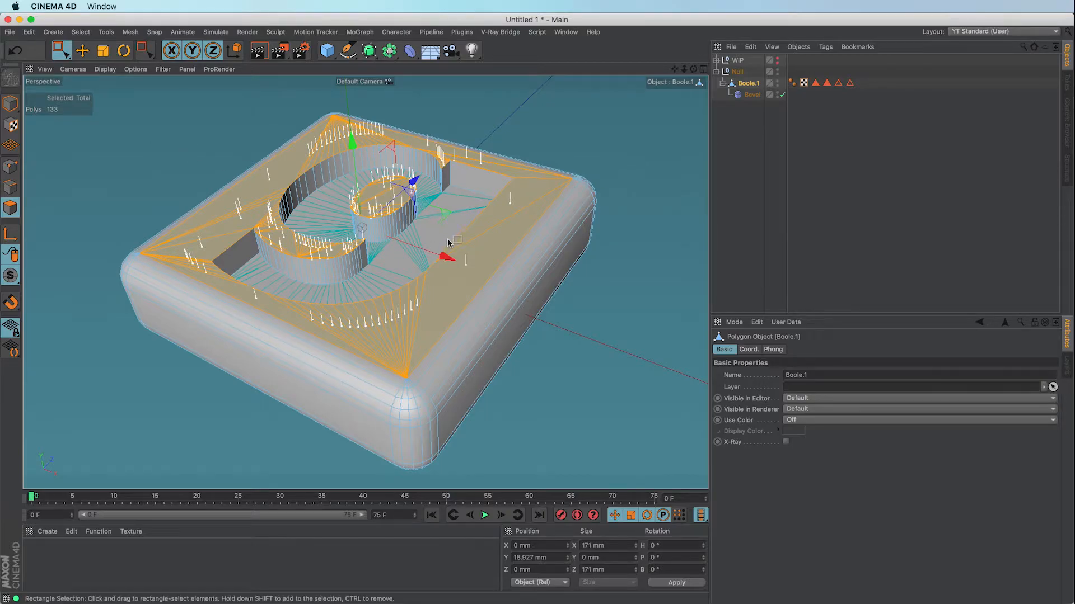
Step: Remove the long polygon beside the g's straight edge from the selection with Live Selection and delete the other selected top polygons
left_click(65, 56)
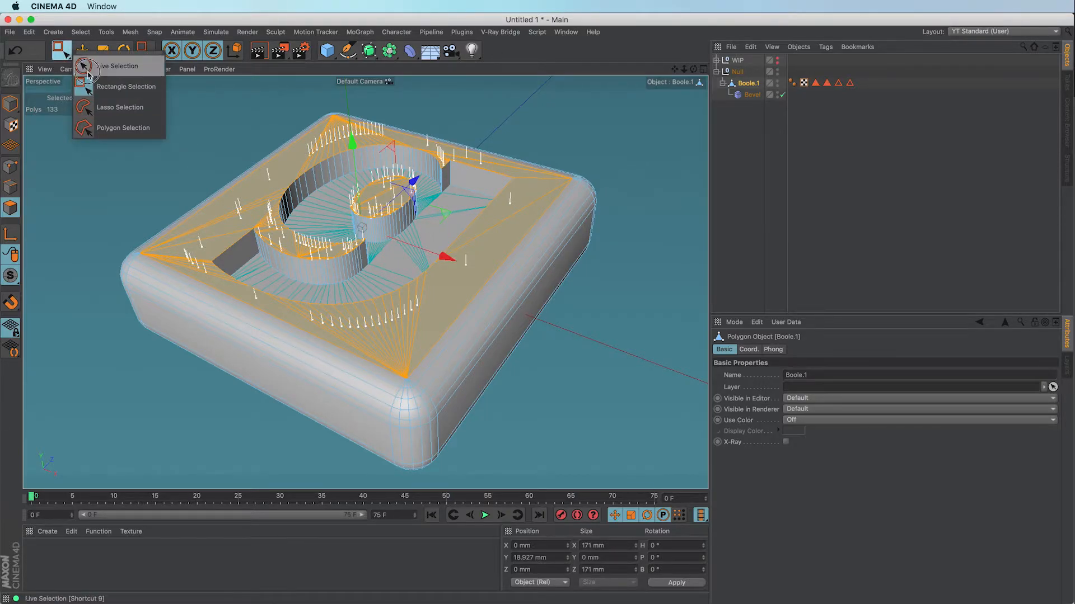
left_click(93, 67)
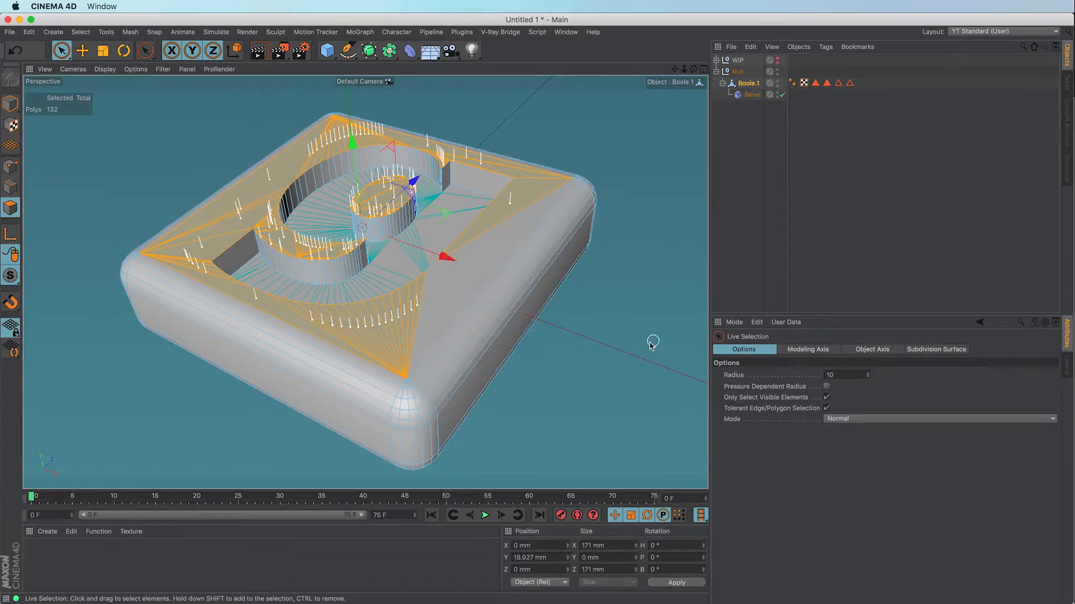
left_click(546, 208, "ctrl")
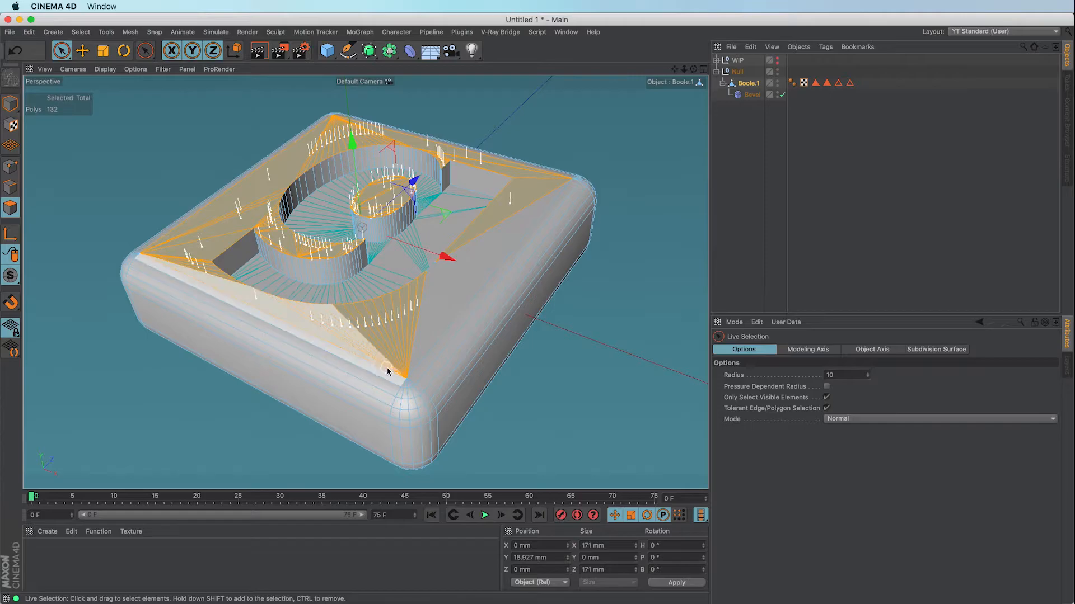
key("Delete")
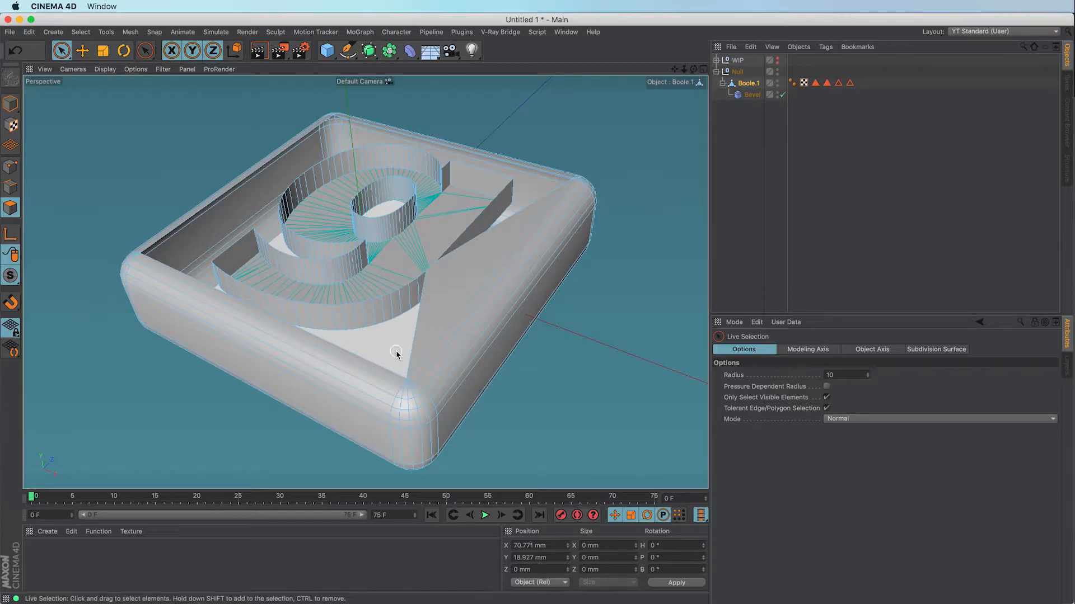
Step: Close the open top surface around the g cutout and the top of the inner oval island with Close Polygon Hole
key("m")
key("d")
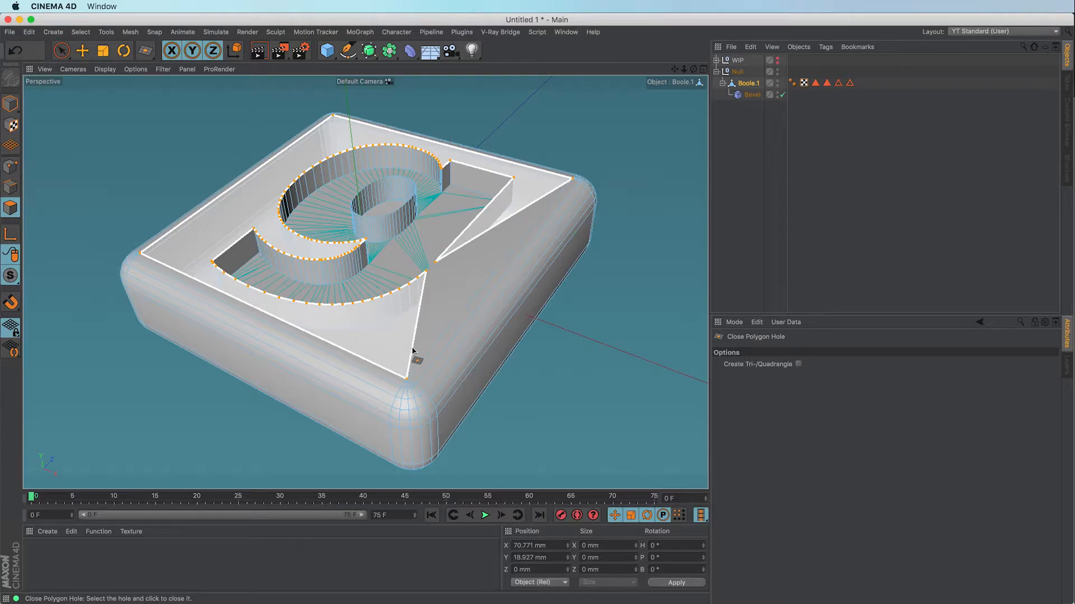
left_click(412, 350)
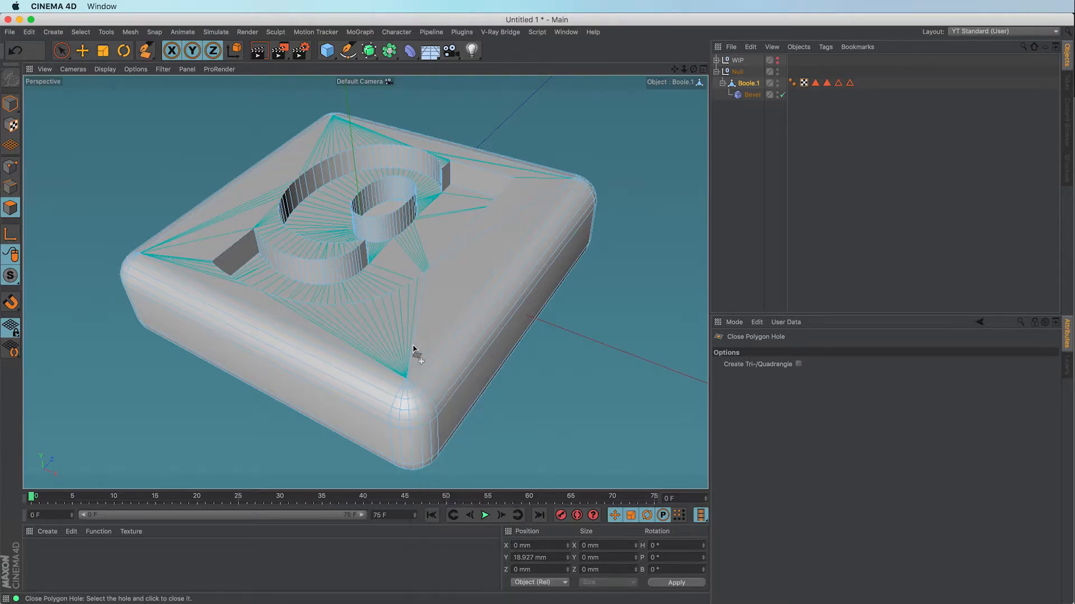
key("m")
key("e")
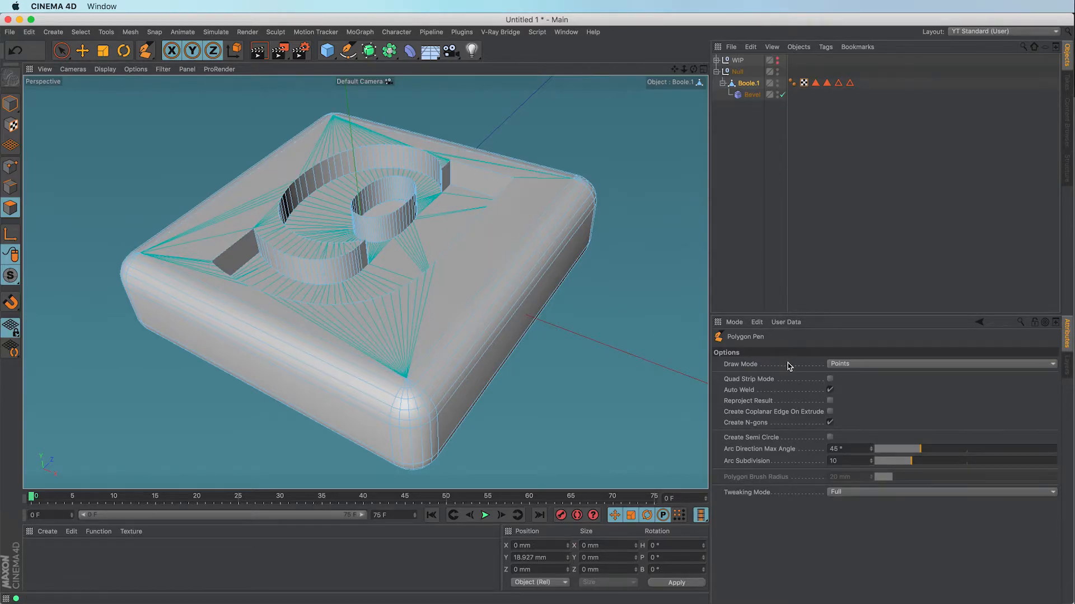
key("m")
key("d")
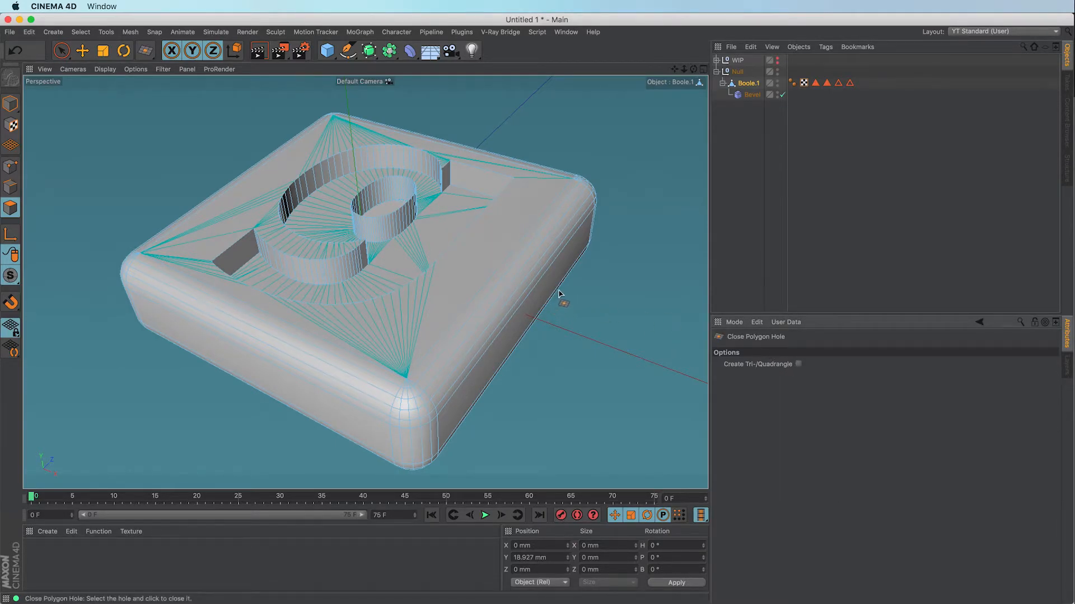
left_click(399, 211)
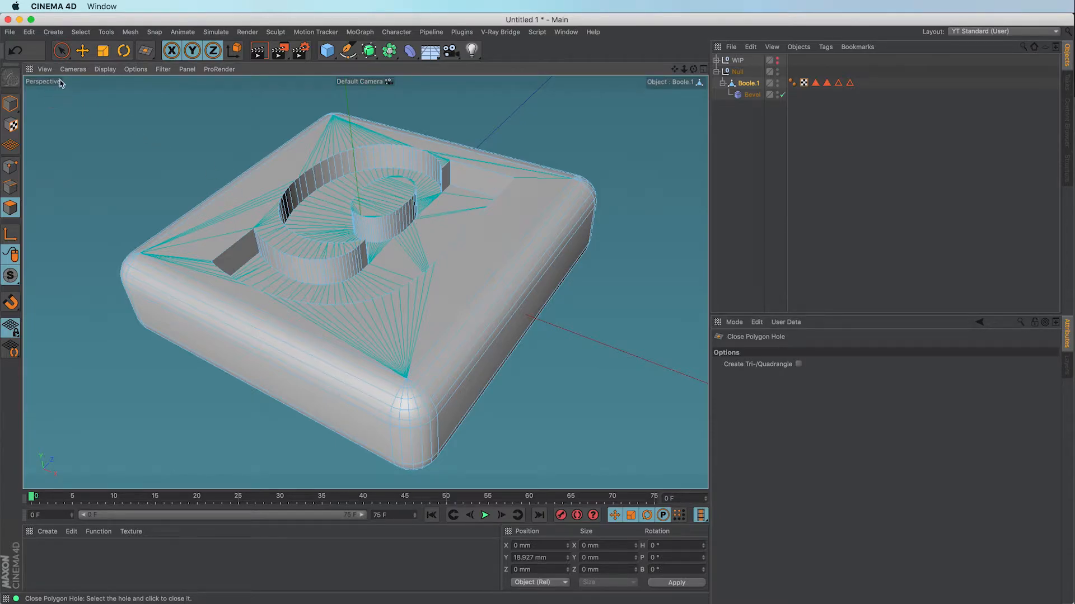
Step: Check the rebuilt top and island faces, recall the edges in the Top Edge Selection and inspect the resulting rim bevel
left_click(61, 50)
left_click(374, 197)
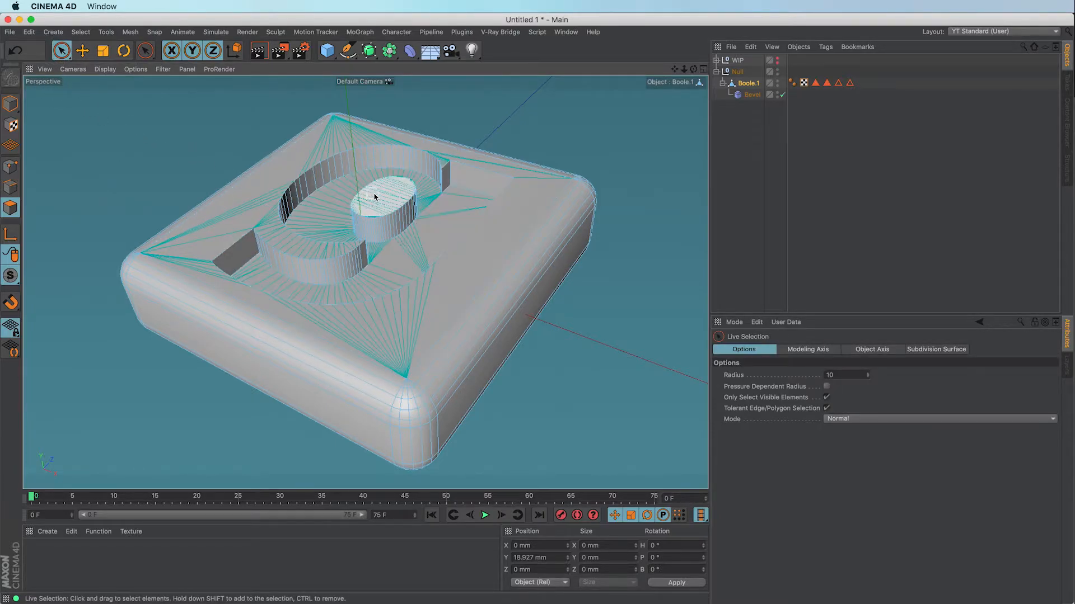
left_click(500, 227)
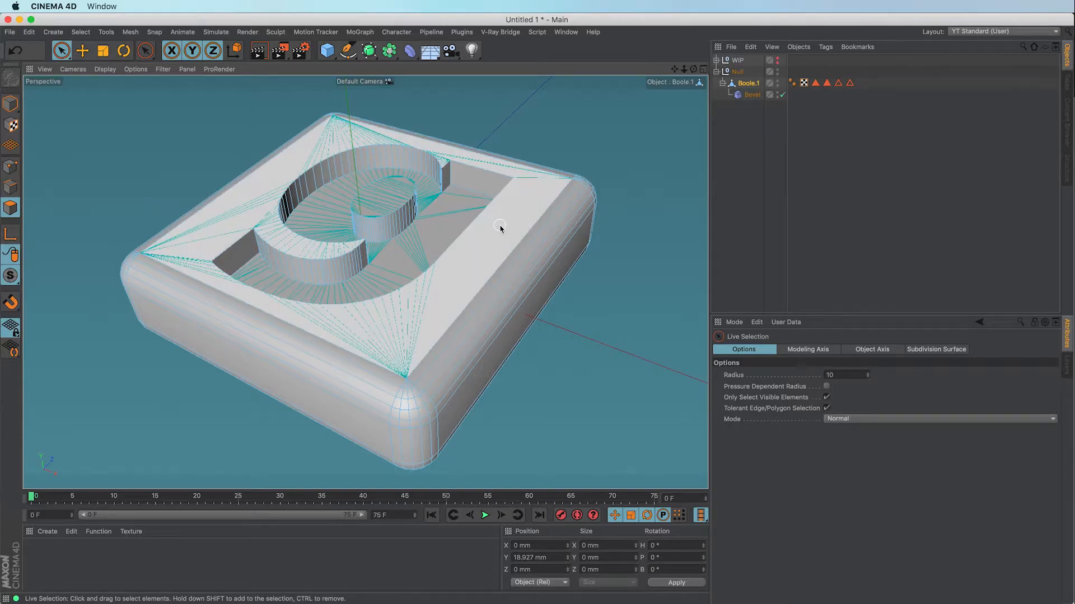
double_click(838, 83)
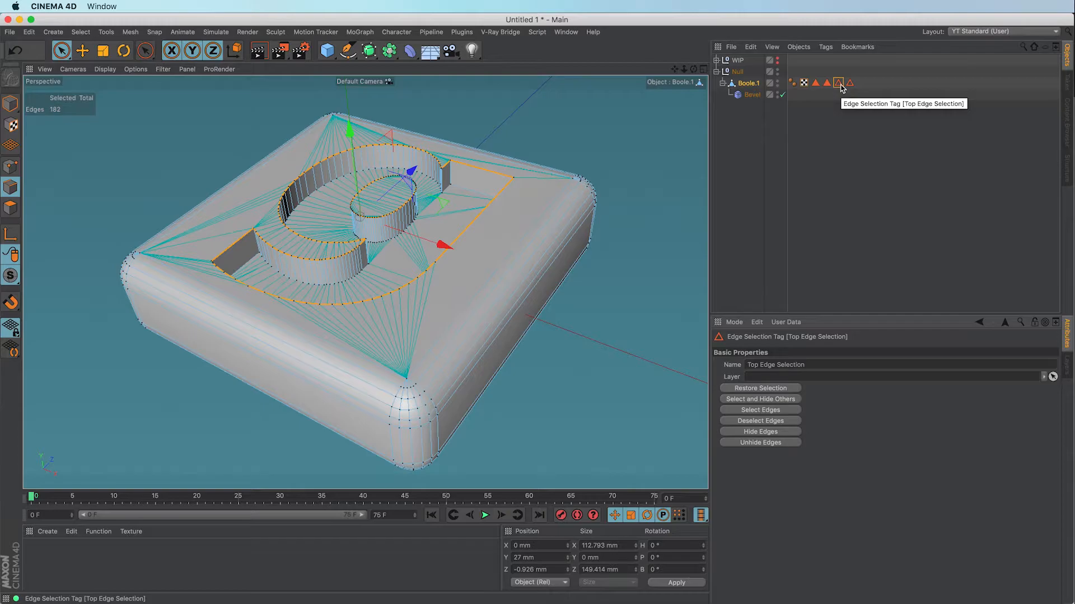
left_click(752, 116)
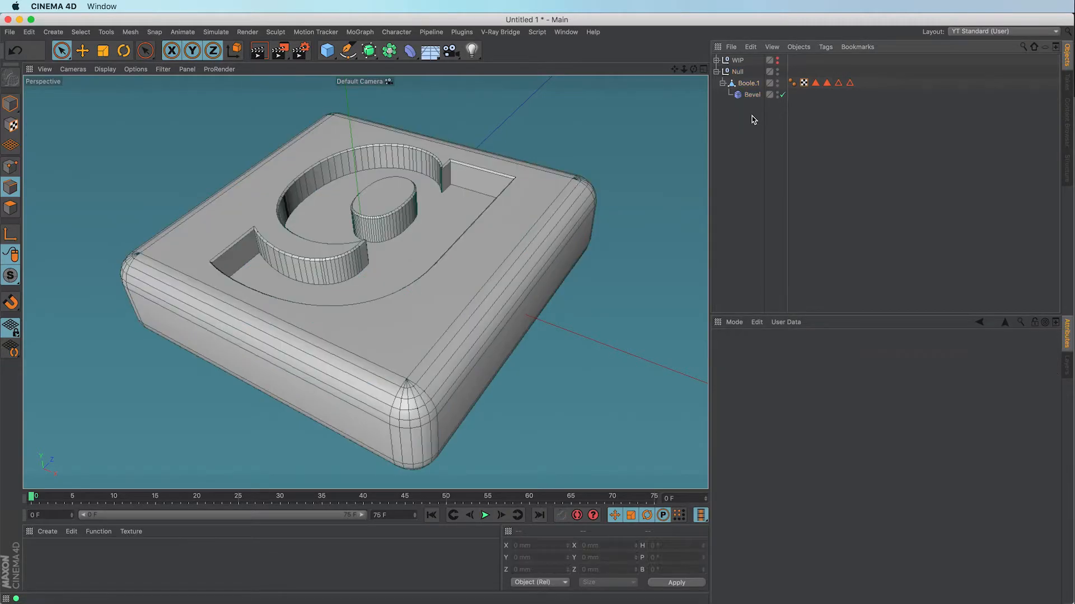
Step: Set the Bevel deformer's subdivision to 5 and its offset to 2 mm
left_click(752, 95)
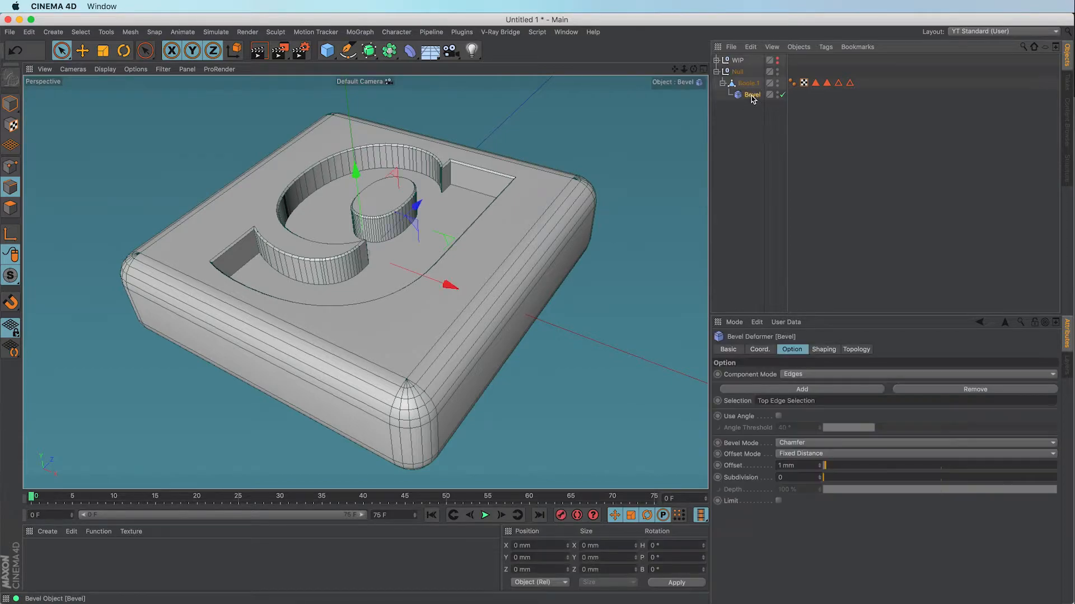
left_click(821, 467)
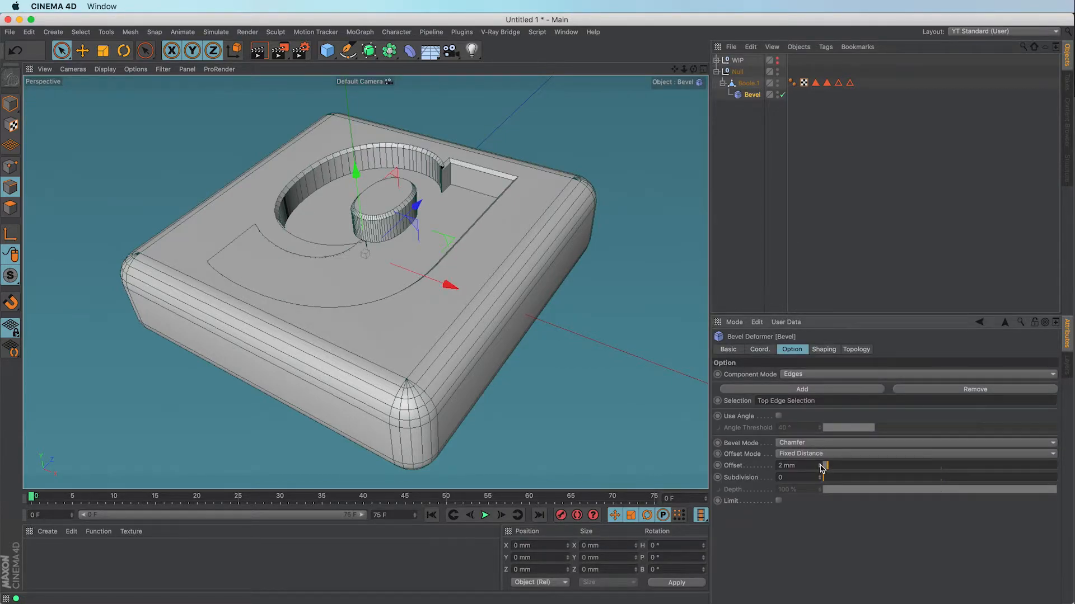
left_click(821, 470)
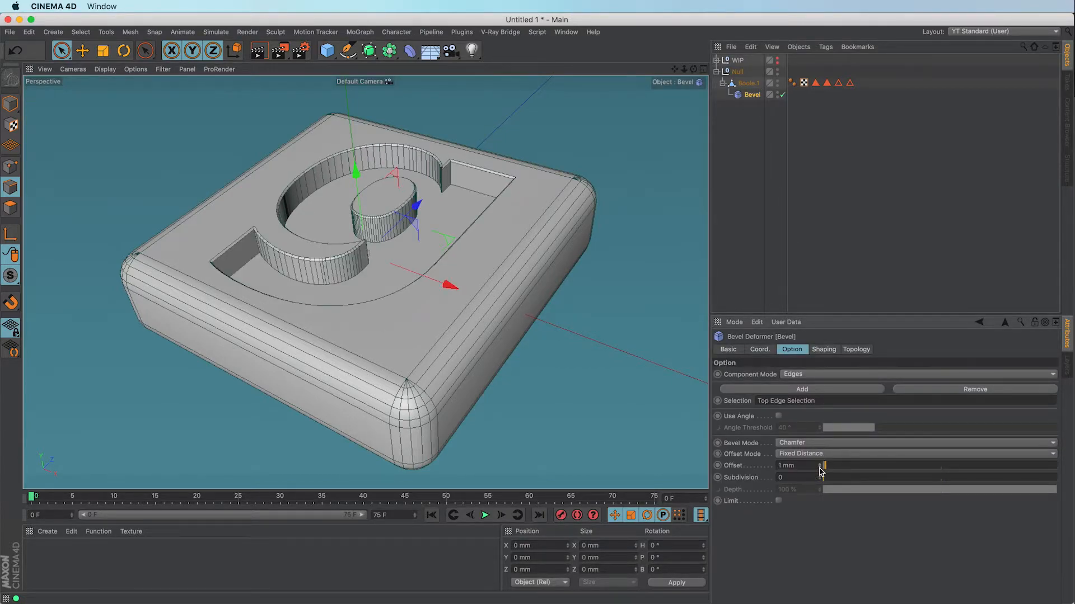
left_click(819, 477)
left_click(820, 477)
left_click(820, 476)
left_click(820, 477)
left_click(821, 477)
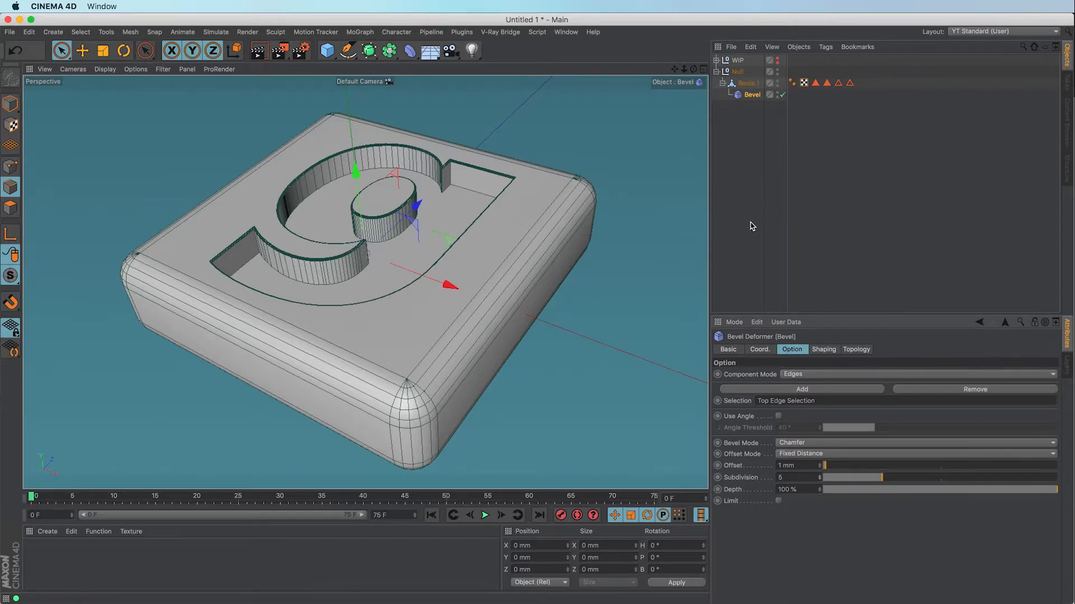
left_click(820, 466)
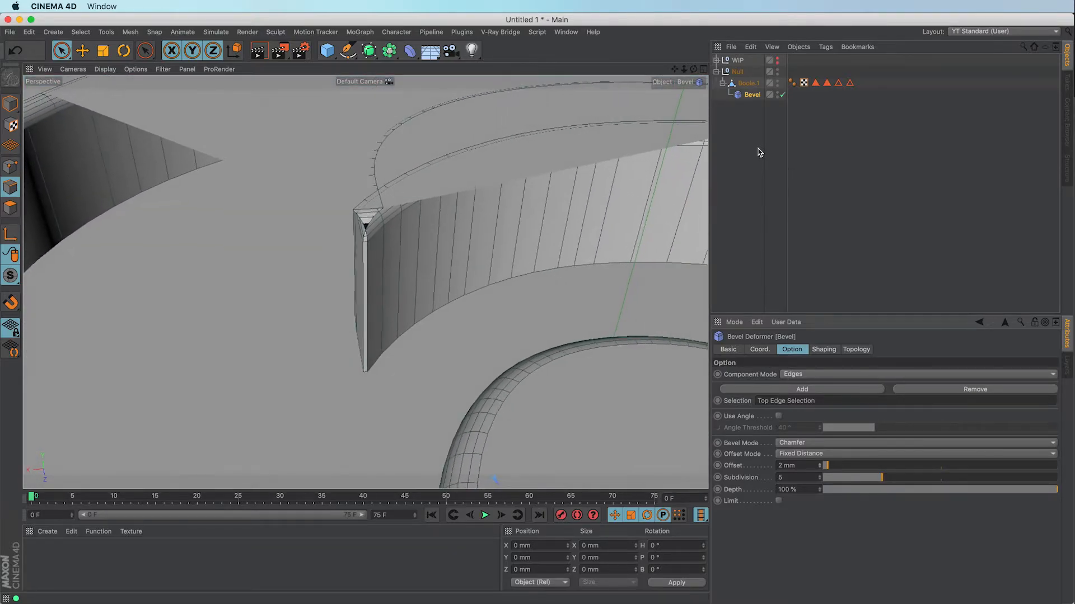
Step: Weld the closely spaced top and bottom points at the crescent wall's pointed tip with the Polygon Pen, including the adjacent vertical edge
left_click(749, 83)
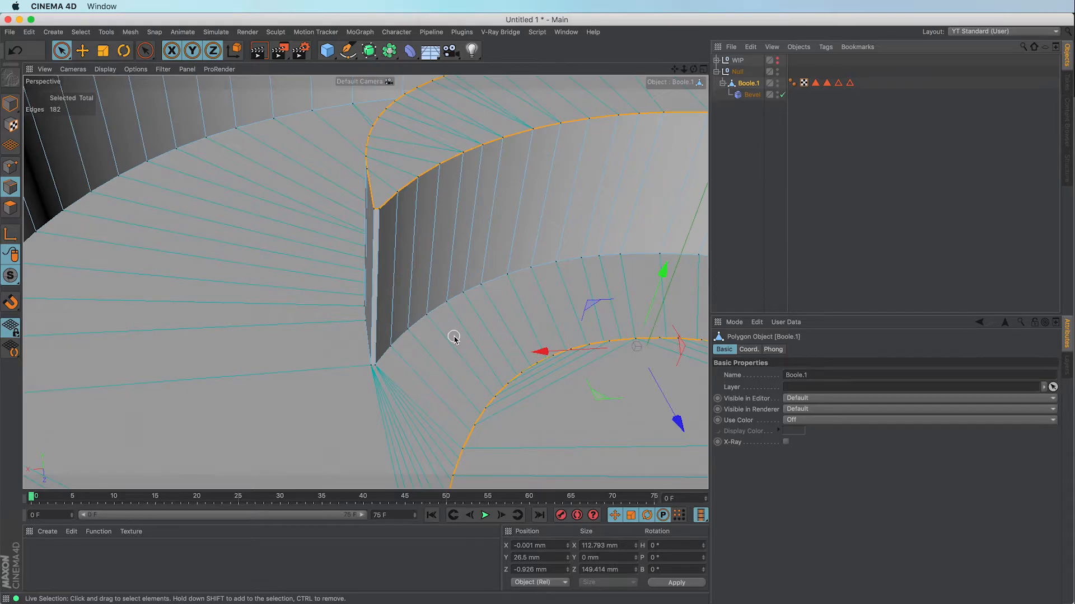
key("m")
key("e")
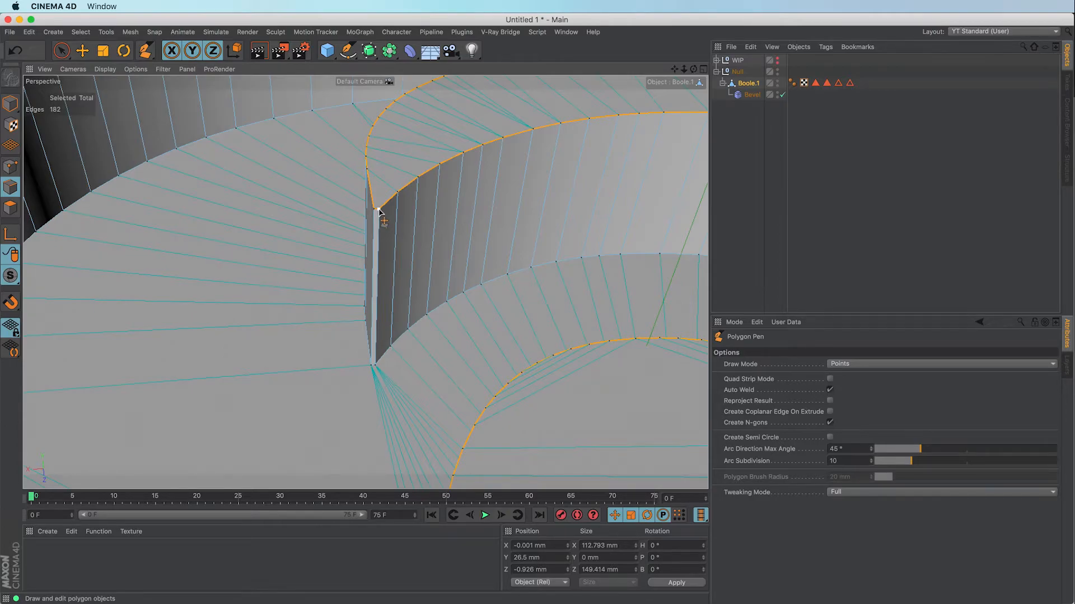
left_click_drag(378, 213, 378, 213, "alt")
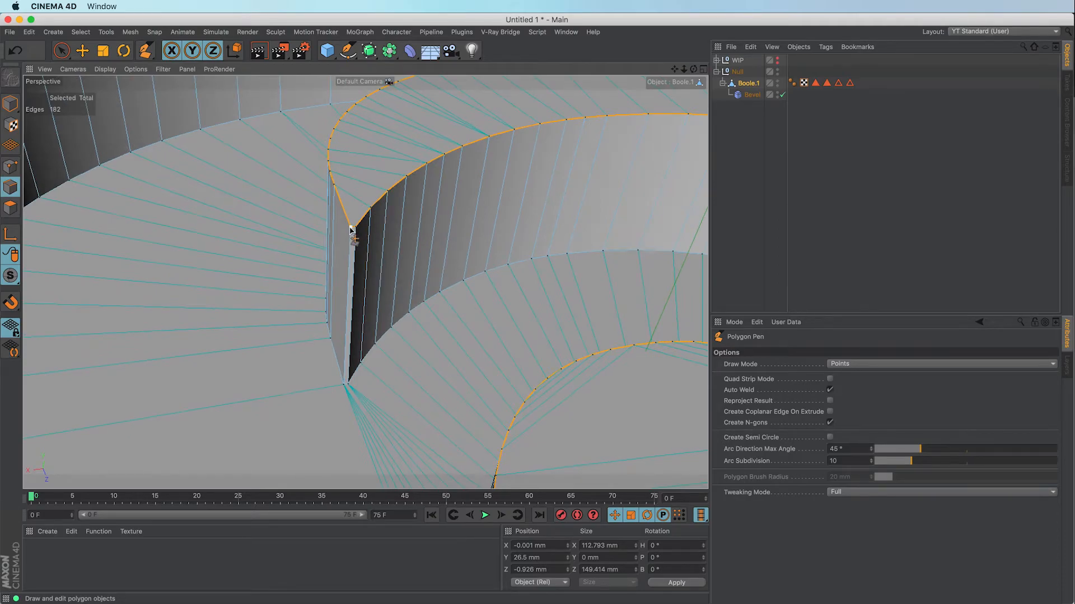
left_click_drag(356, 229, 353, 229)
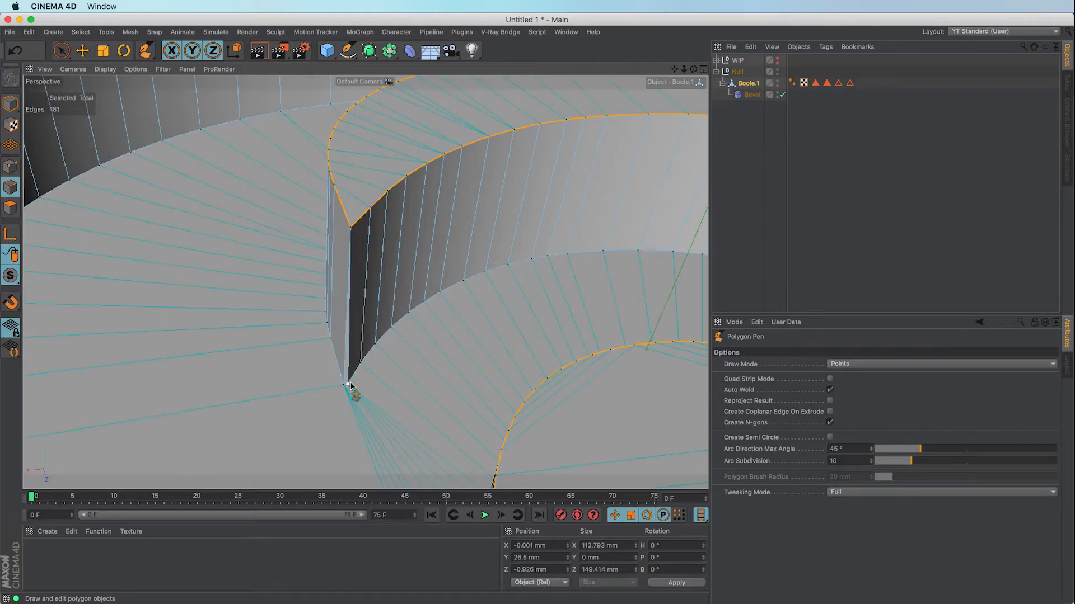
left_click_drag(349, 385, 344, 385)
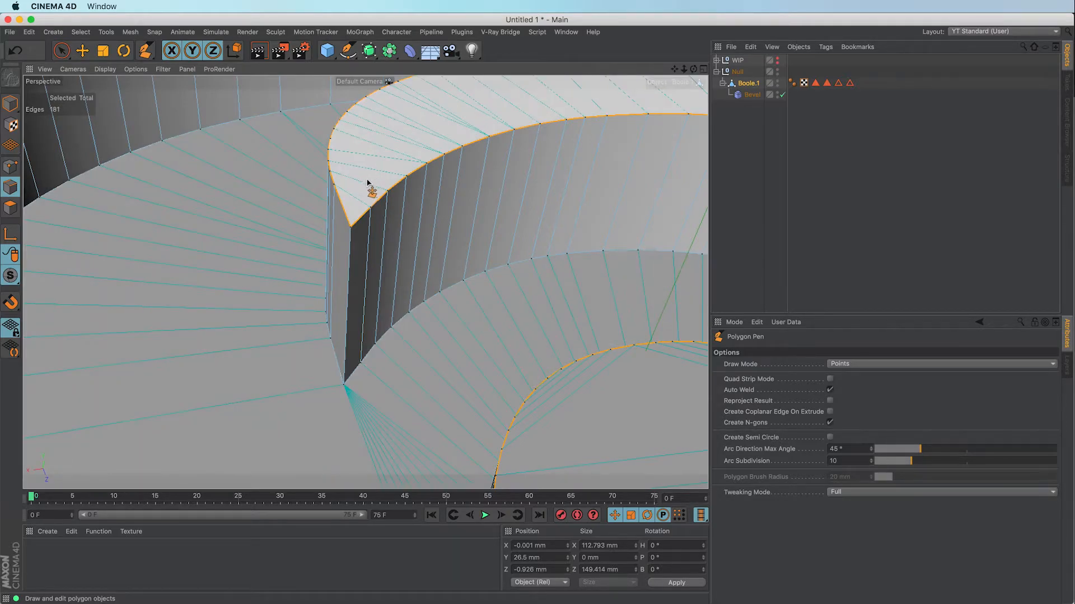
left_click_drag(371, 207, 387, 191)
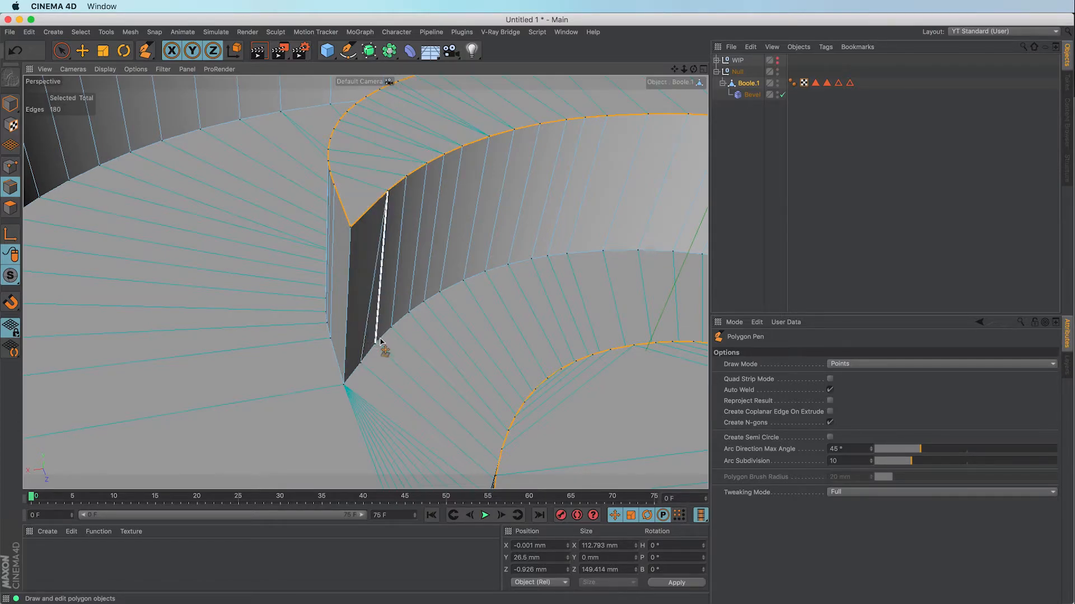
left_click_drag(359, 364, 374, 347)
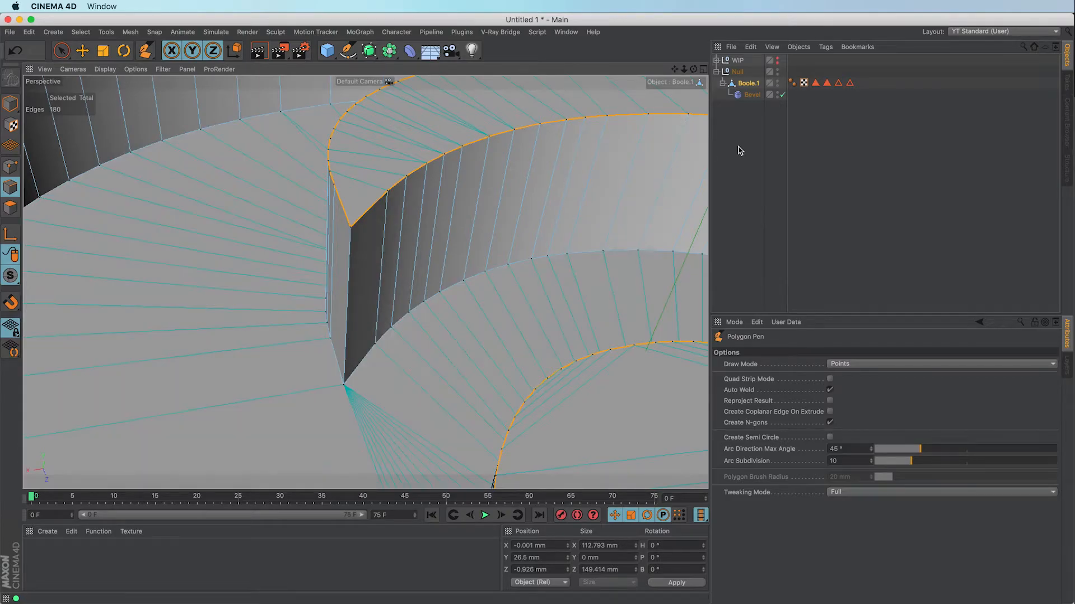
left_click(748, 115)
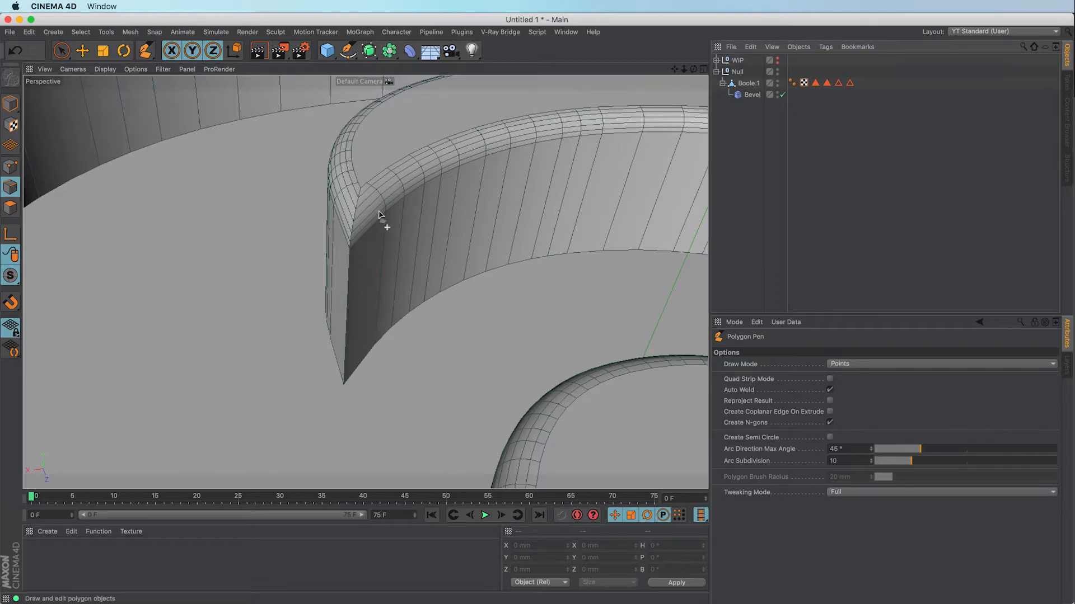
Step: Weld the doubled top and bottom points where the curved g wall meets the short wall beside the straight stem
left_click_drag(391, 222, 391, 222, "alt")
right_click_drag(391, 221, 391, 222, "alt")
left_click_drag(391, 221, 391, 222, "alt")
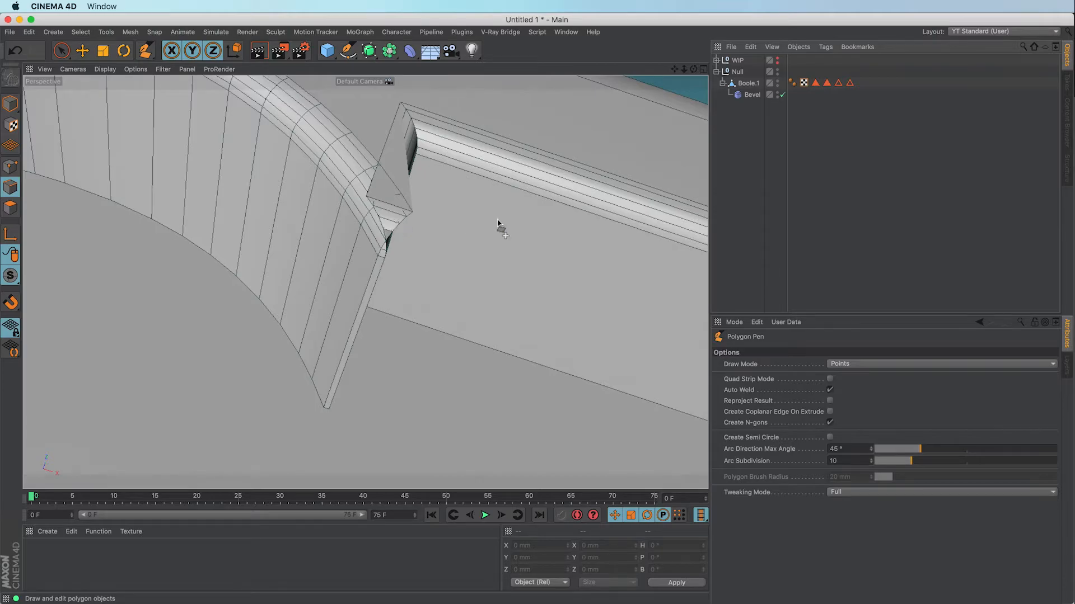
left_click(749, 83)
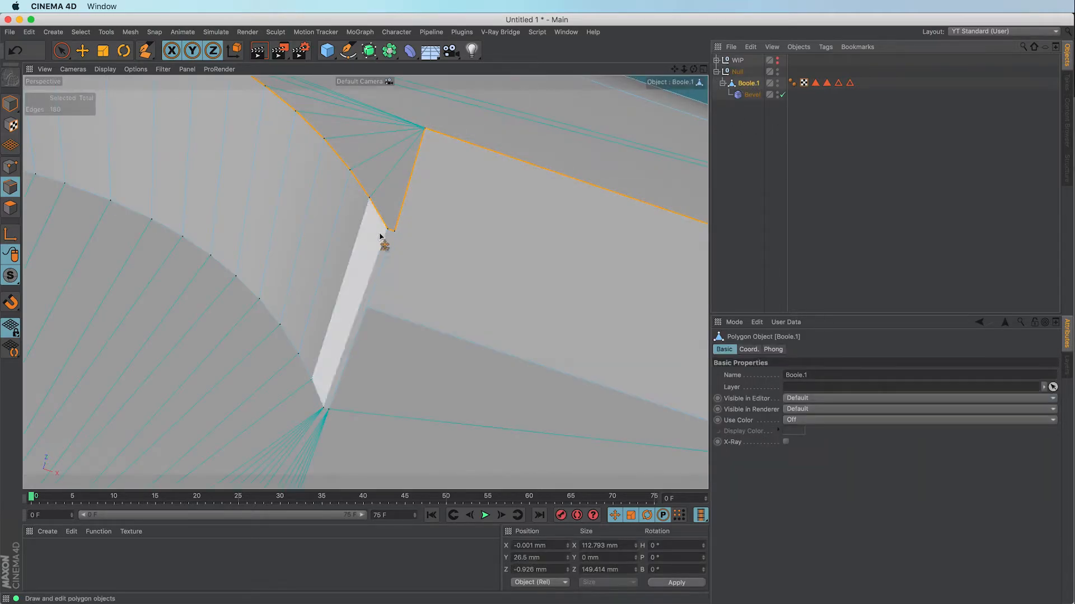
left_click_drag(386, 229, 394, 231)
left_click_drag(323, 410, 328, 410)
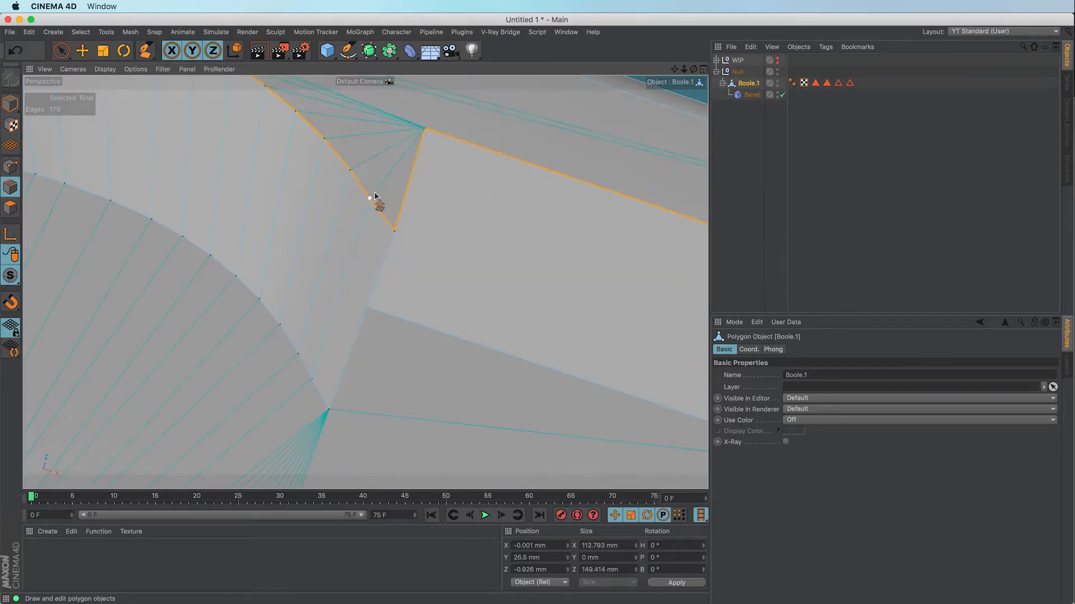
Step: Weld the last two closely spaced top and bottom point pairs on the curved g wall into their neighbours beside the short-wall corner
left_click(748, 108)
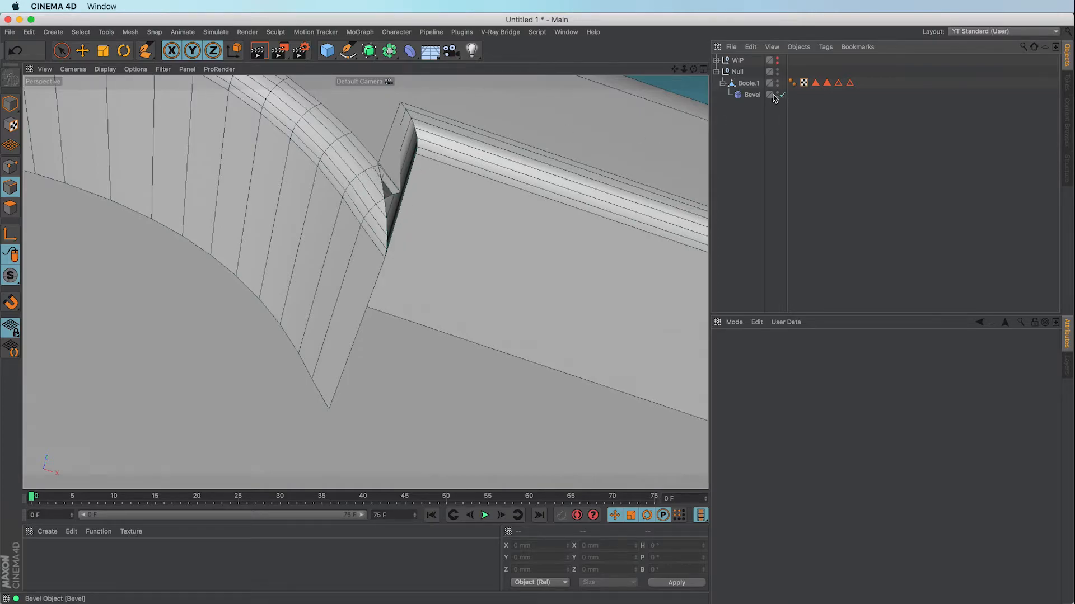
left_click(748, 84)
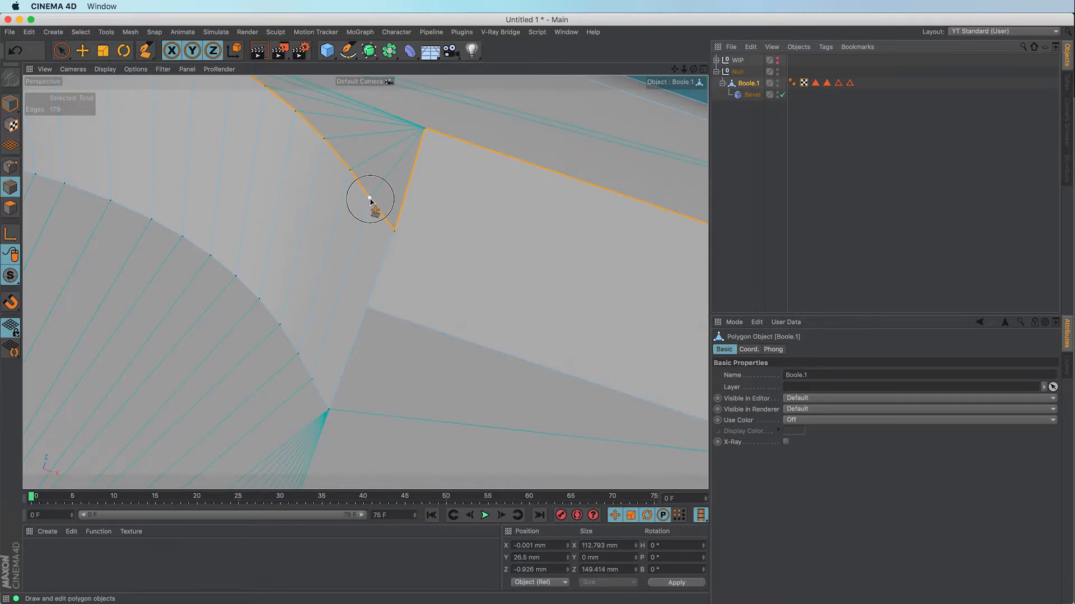
left_click_drag(349, 172, 299, 354)
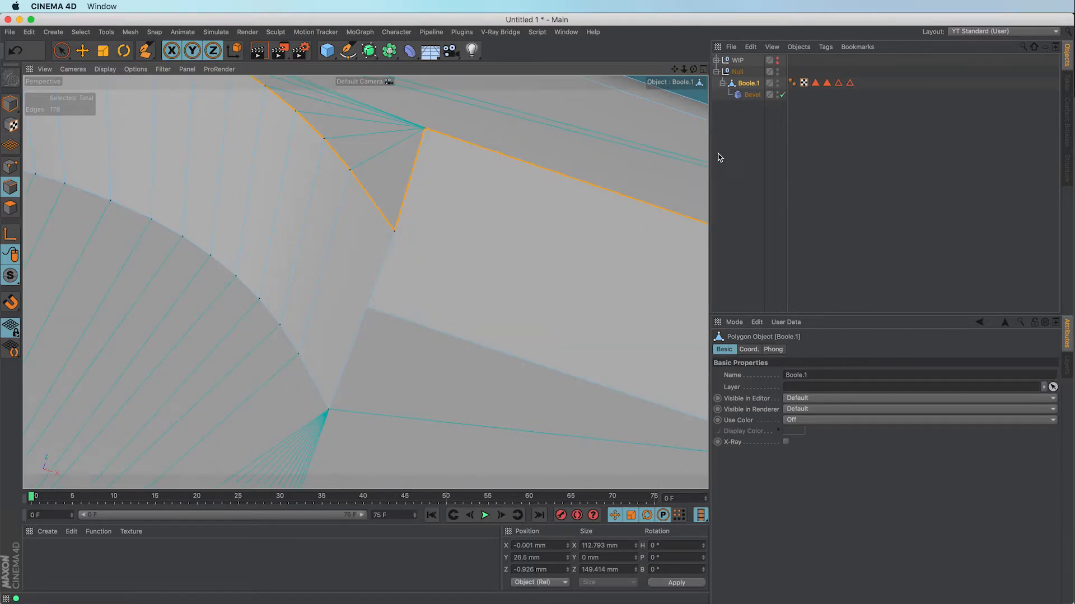
left_click(751, 121)
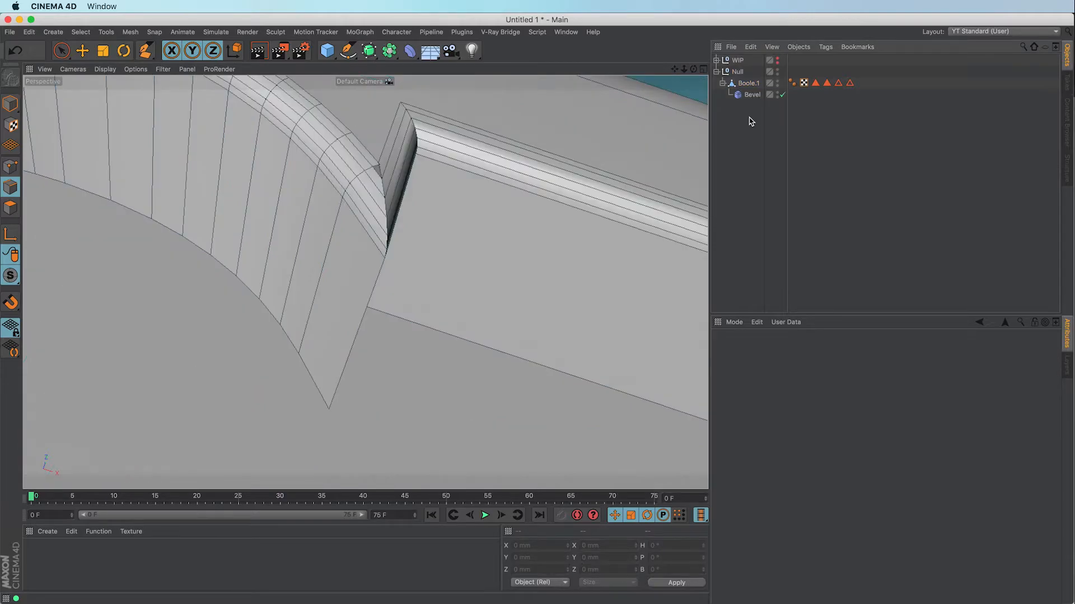
left_click(749, 83)
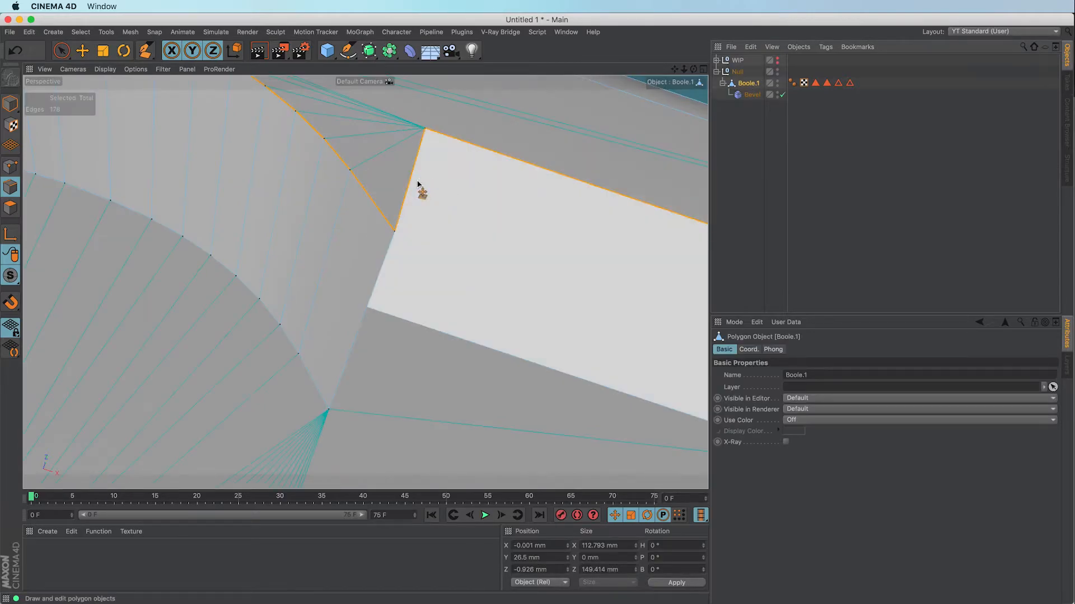
left_click_drag(350, 170, 324, 139)
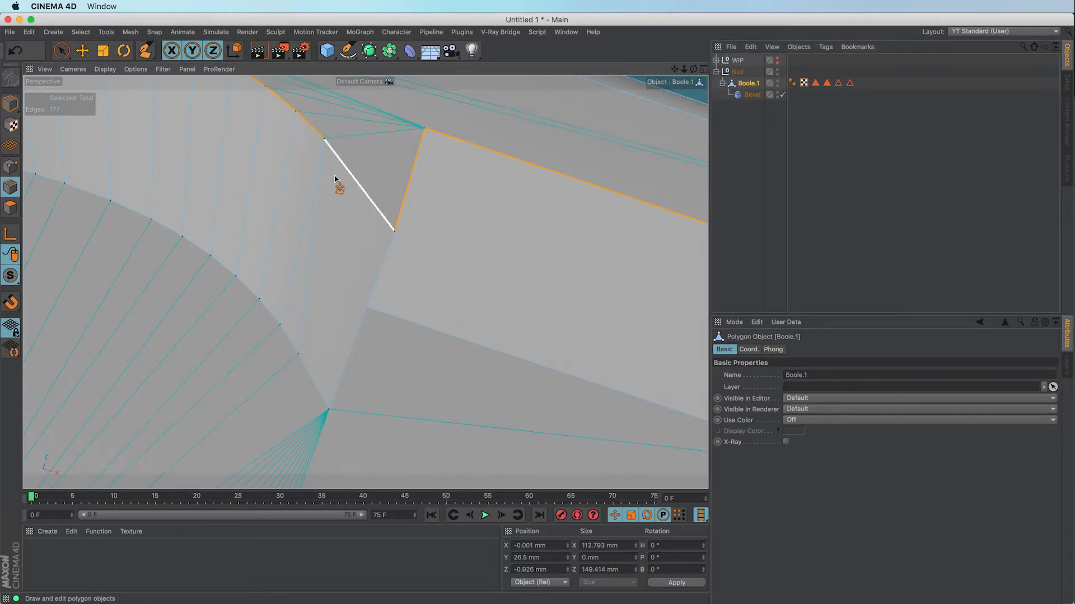
left_click_drag(297, 354, 280, 325)
left_click(750, 138)
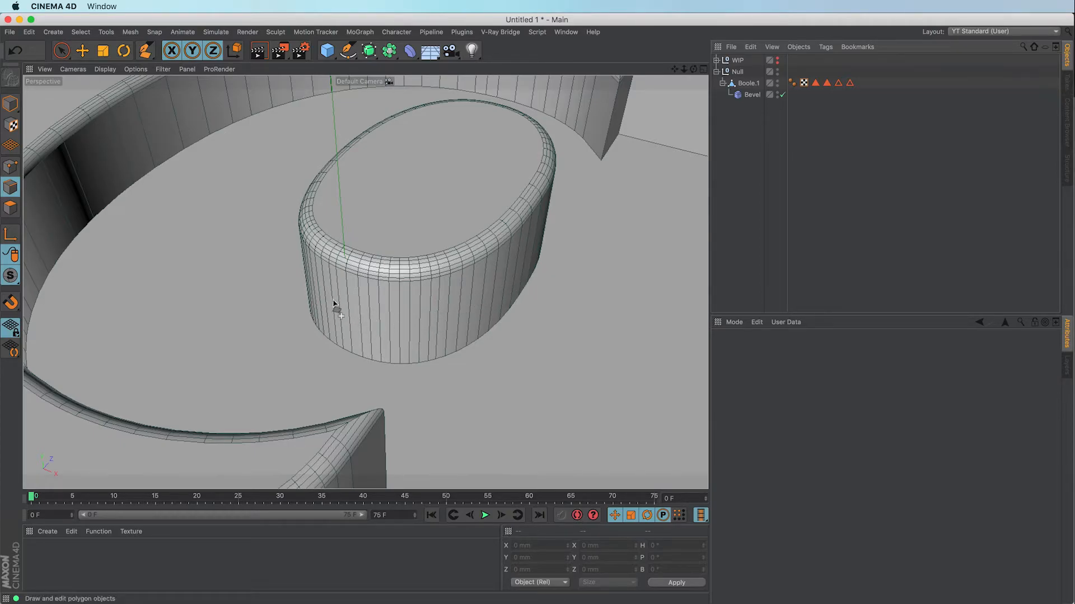
Step: Dissolve eight closely spaced vertical edges on the rounded front end of the oval island's side wall
left_click(749, 83)
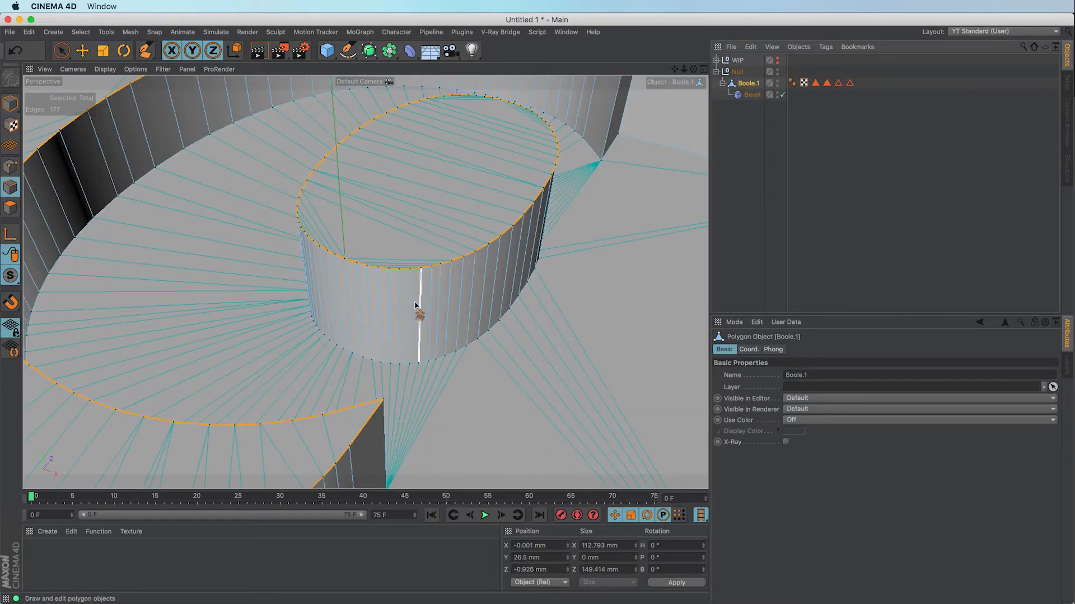
left_click(62, 51)
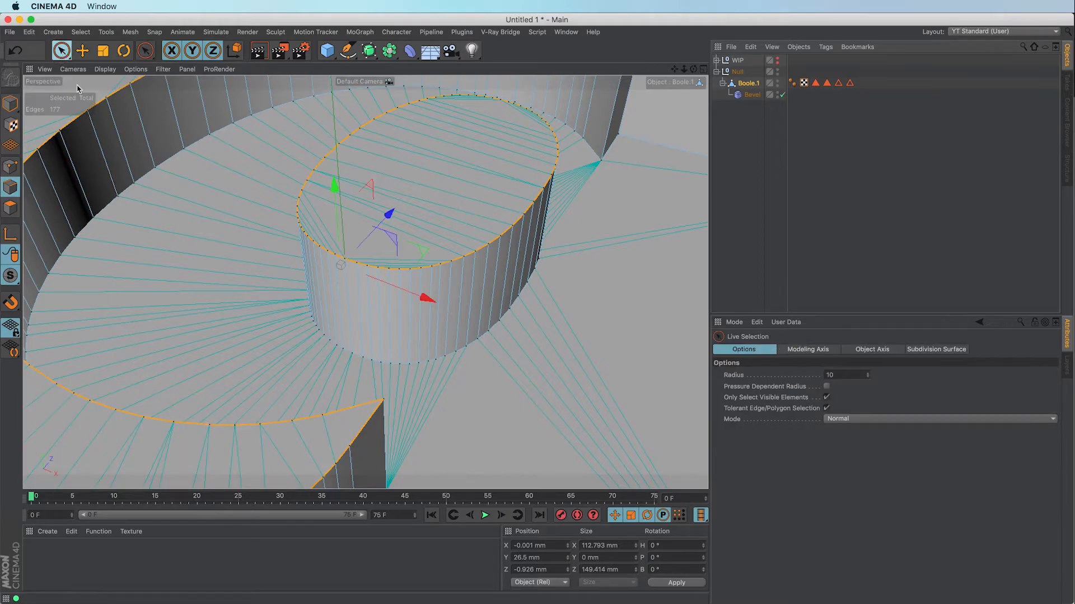
left_click(379, 300)
left_click(399, 294, "shift")
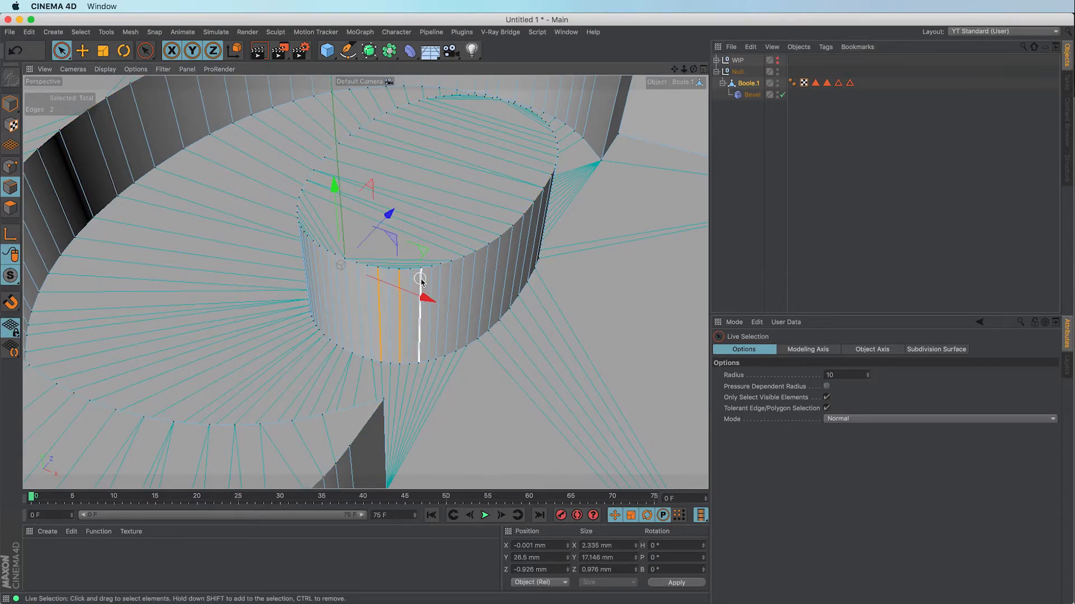
left_click(420, 281, "shift")
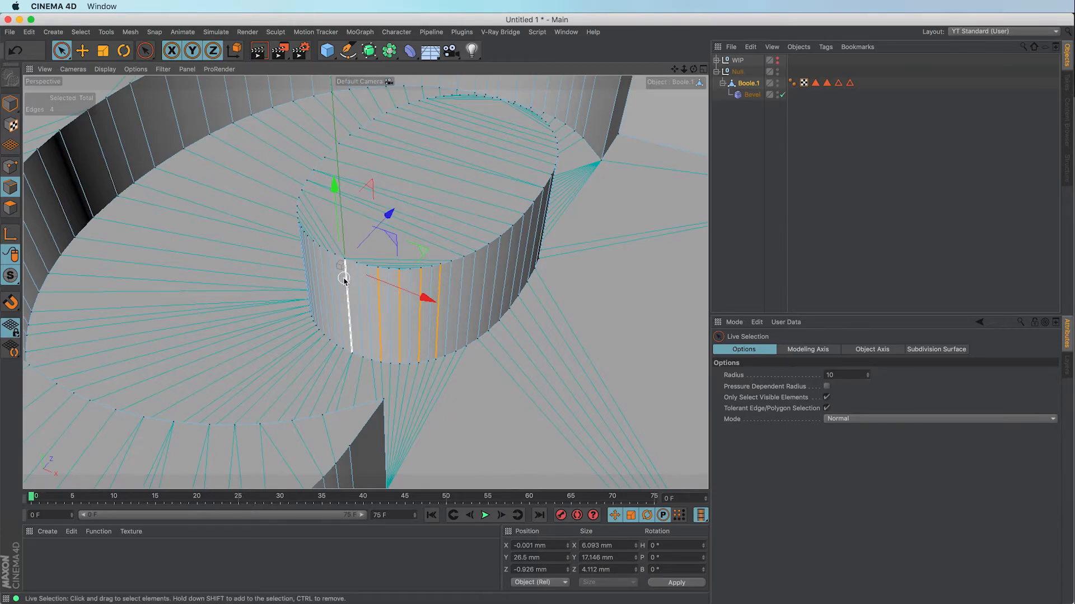
left_click_drag(361, 299, 361, 298, "alt")
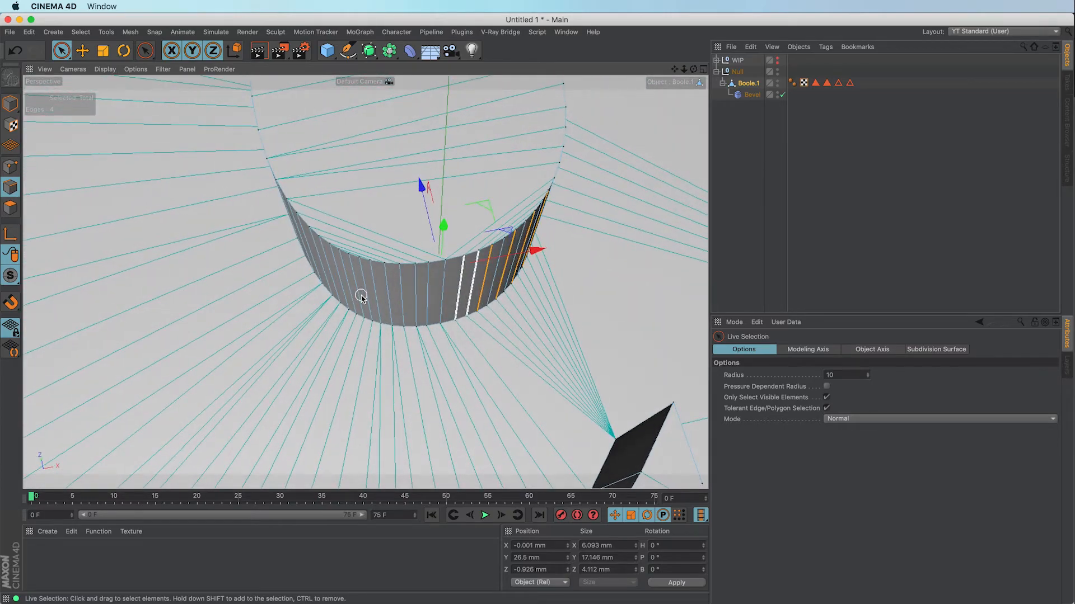
left_click(365, 289, "shift")
left_click(414, 296, "shift")
left_click(345, 274, "shift")
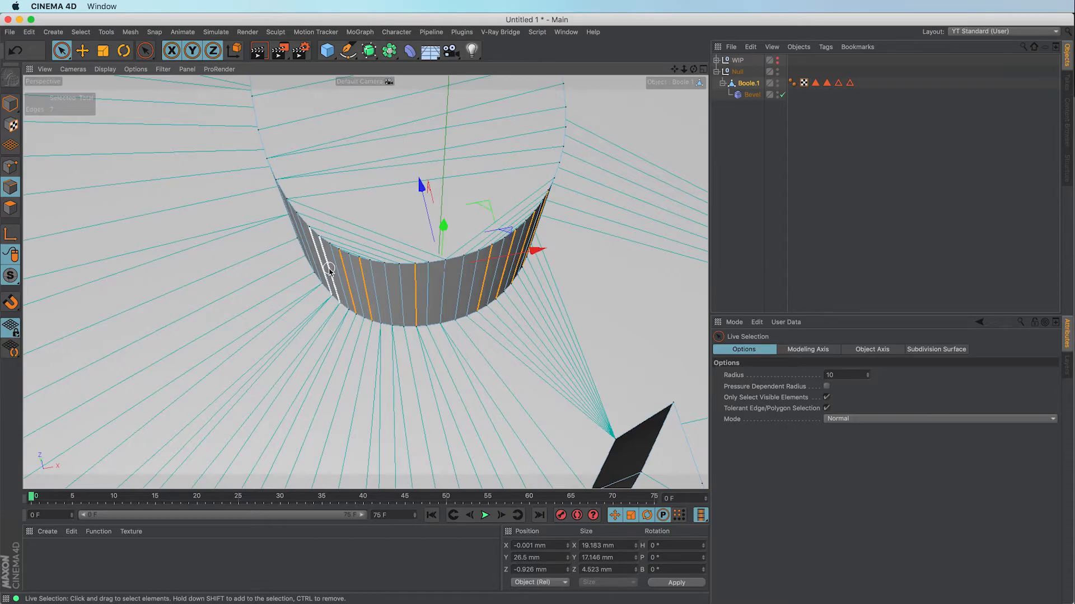
left_click_drag(329, 271, 329, 271, "alt")
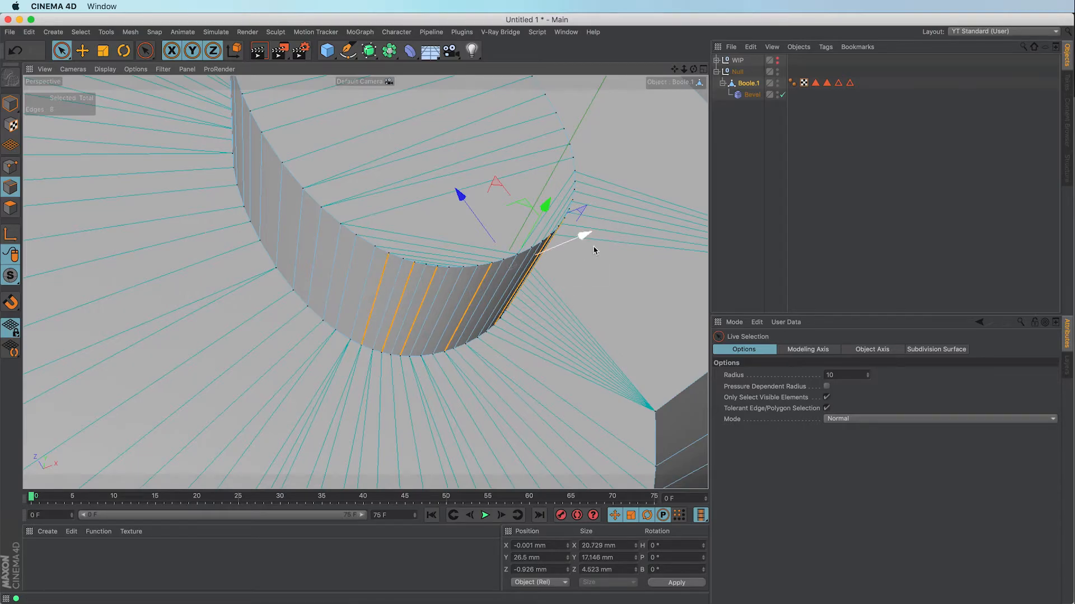
left_click(613, 315)
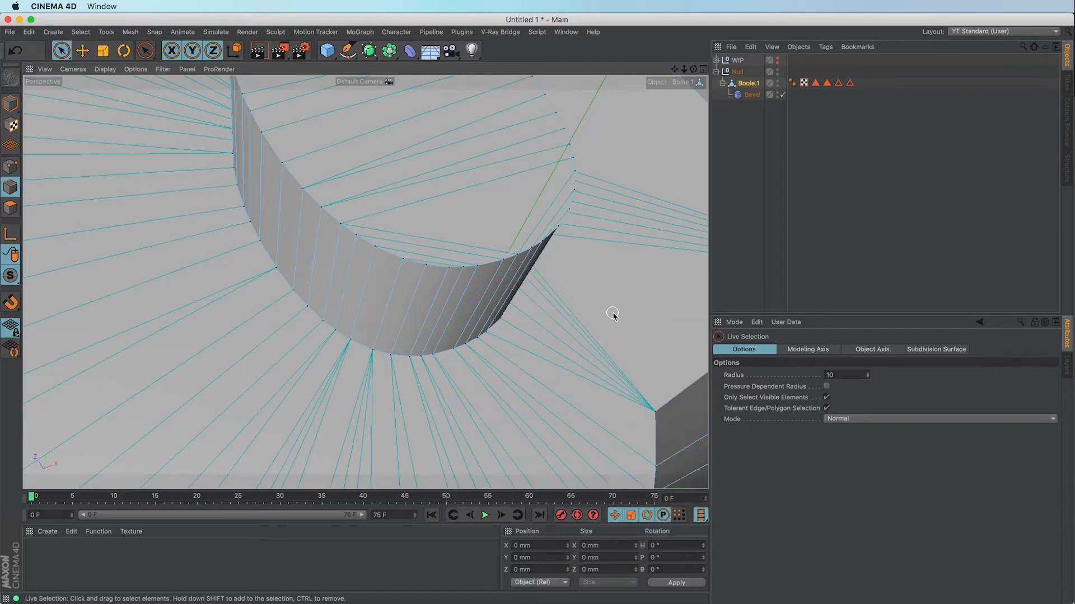
Step: Recall the edges in the Top Edge Selection and add the oval island's complete top rim with Loop Selection
left_click_drag(613, 313, 612, 313, "alt")
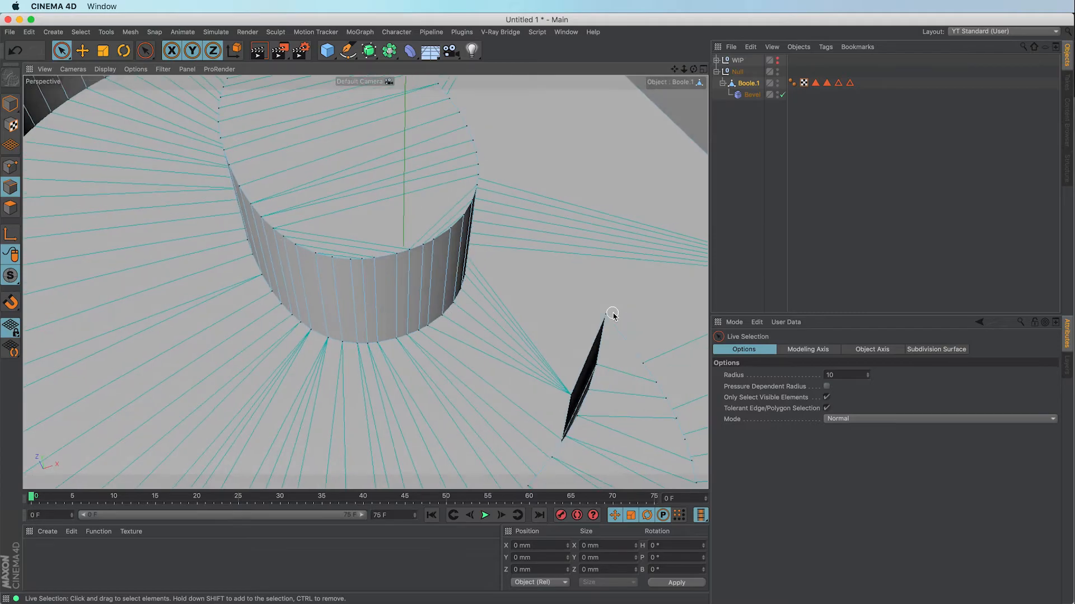
right_click_drag(612, 314, 613, 314, "alt")
left_click_drag(612, 313, 612, 313, "alt")
scroll(612, 314, "up", 3)
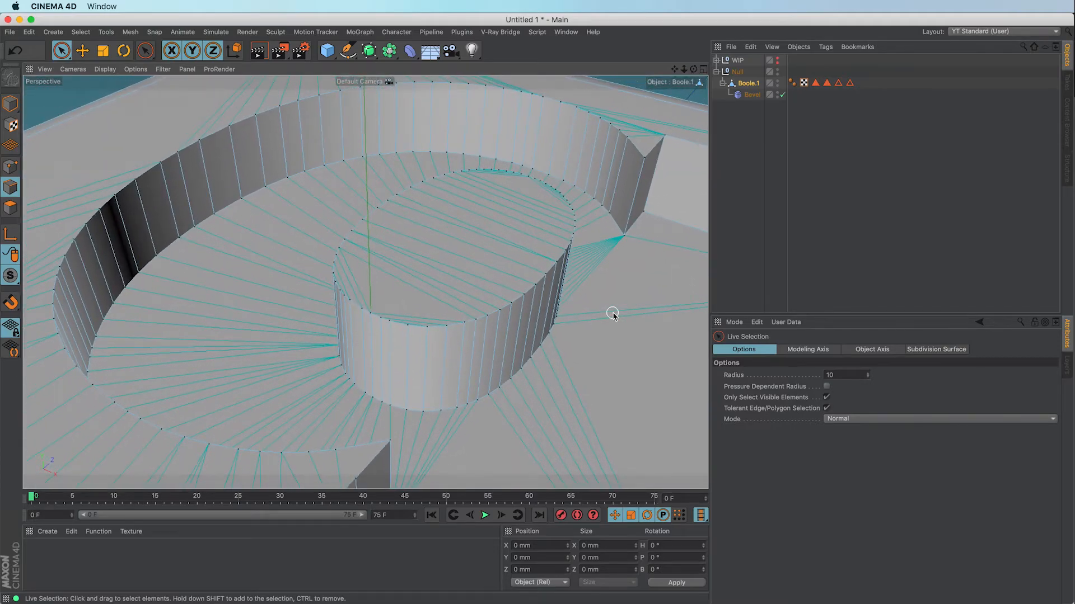
double_click(839, 84)
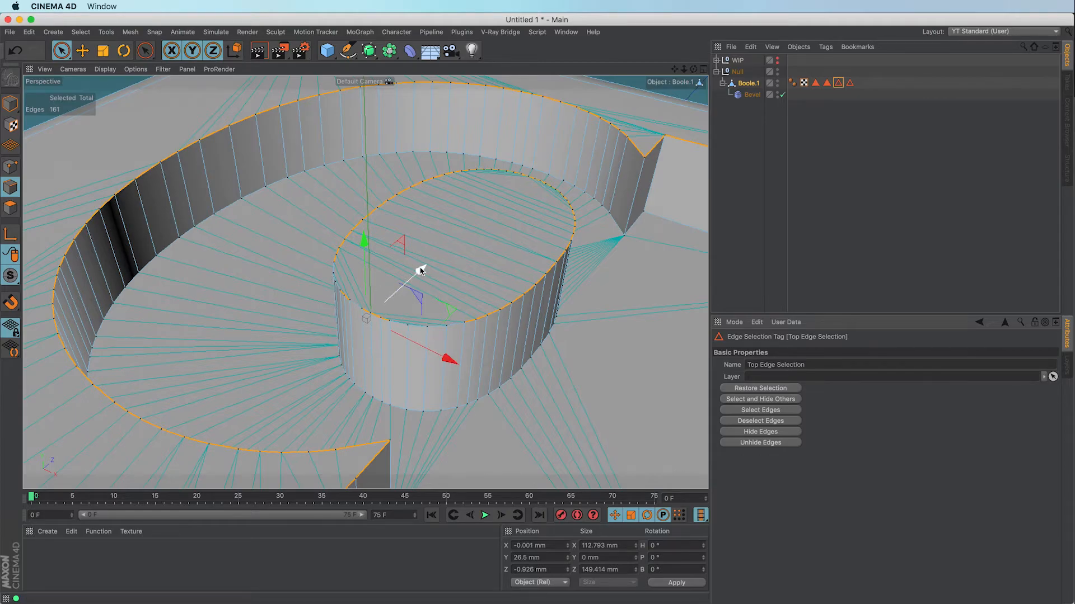
key("u")
key("l")
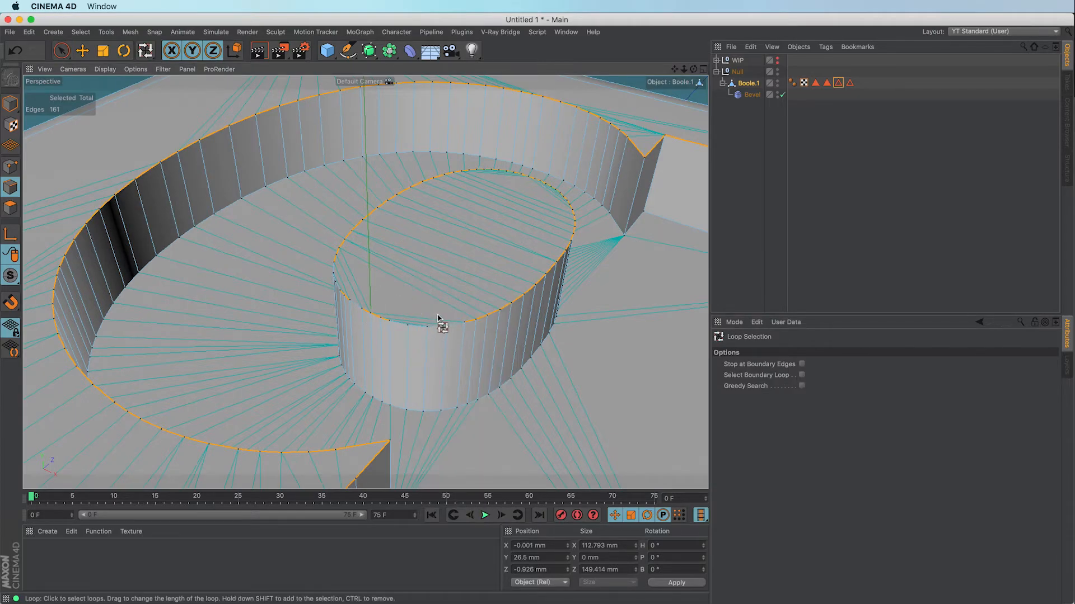
left_click(472, 323, "shift")
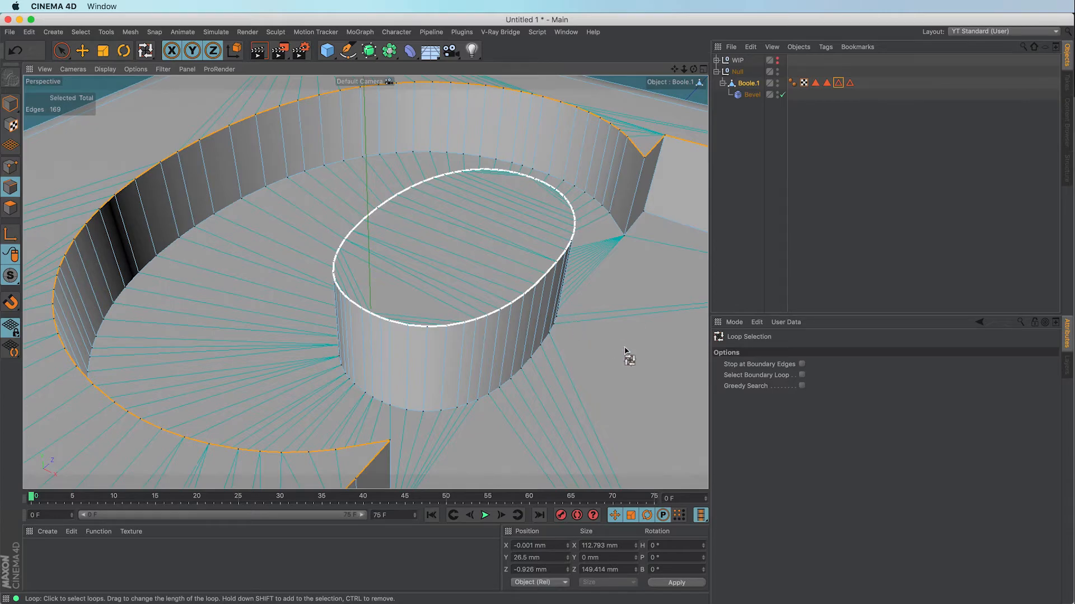
Step: Store the extended rim edges in the Top Edge Selection with Set Selection and deselect the object to view the bevel
scroll(625, 352, "down", 5)
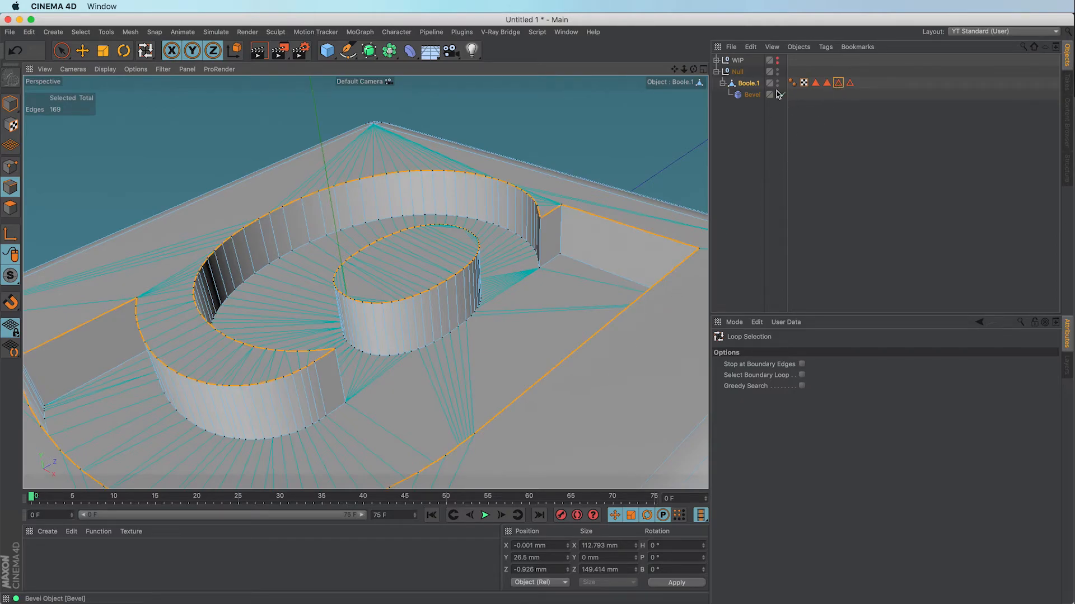
left_click(78, 32)
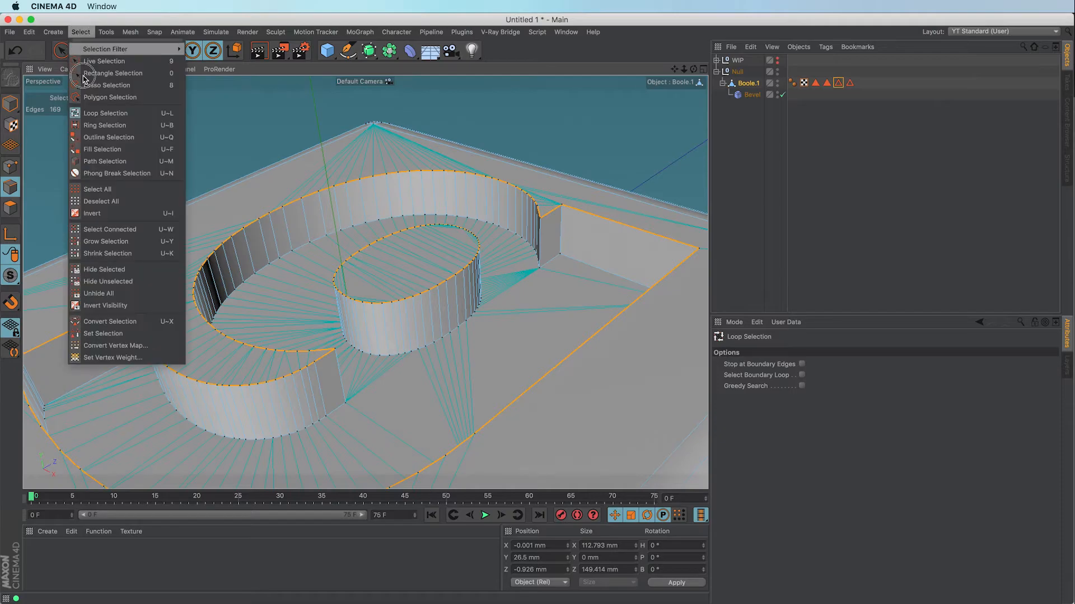
left_click(104, 345)
left_click(579, 276, "shift")
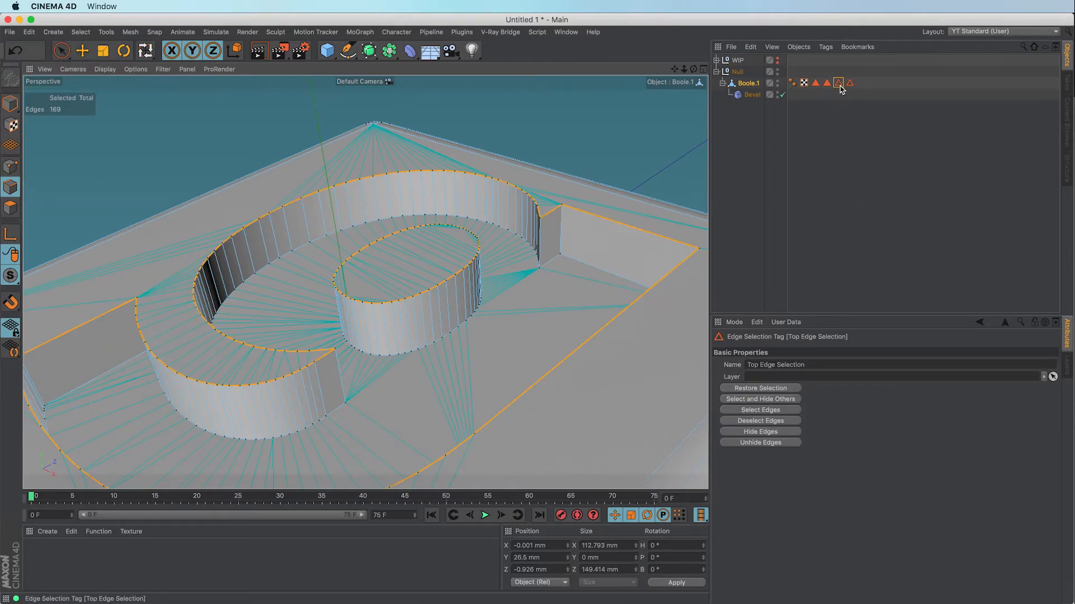
left_click(750, 120)
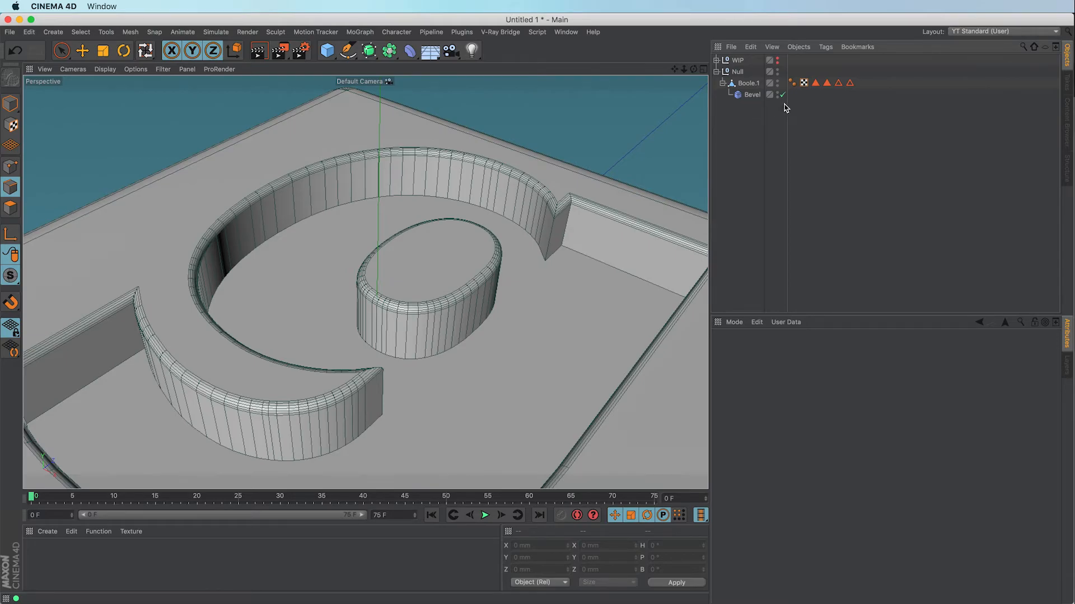
Step: Add a second selection slot to the Bevel deformer and assign the Bottom Edge Selection to it
left_click(752, 95)
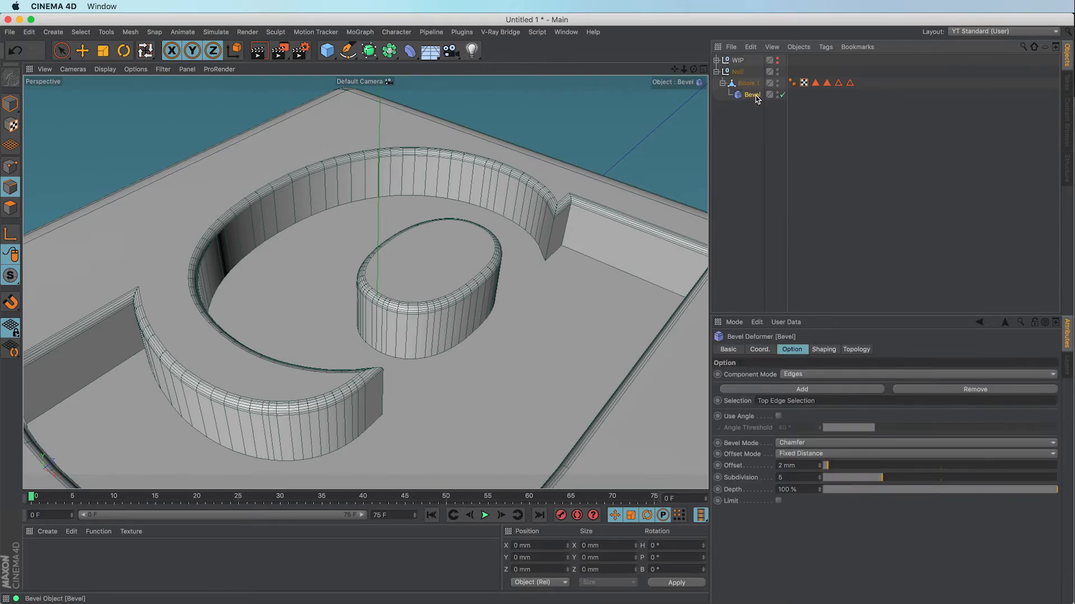
left_click(815, 391)
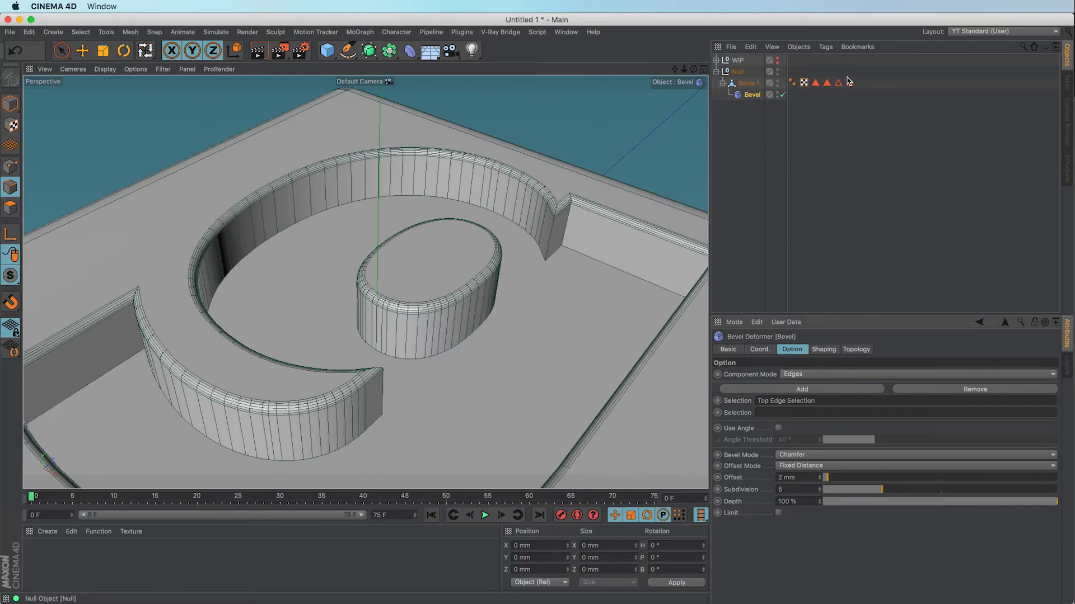
left_click_drag(849, 84, 783, 417)
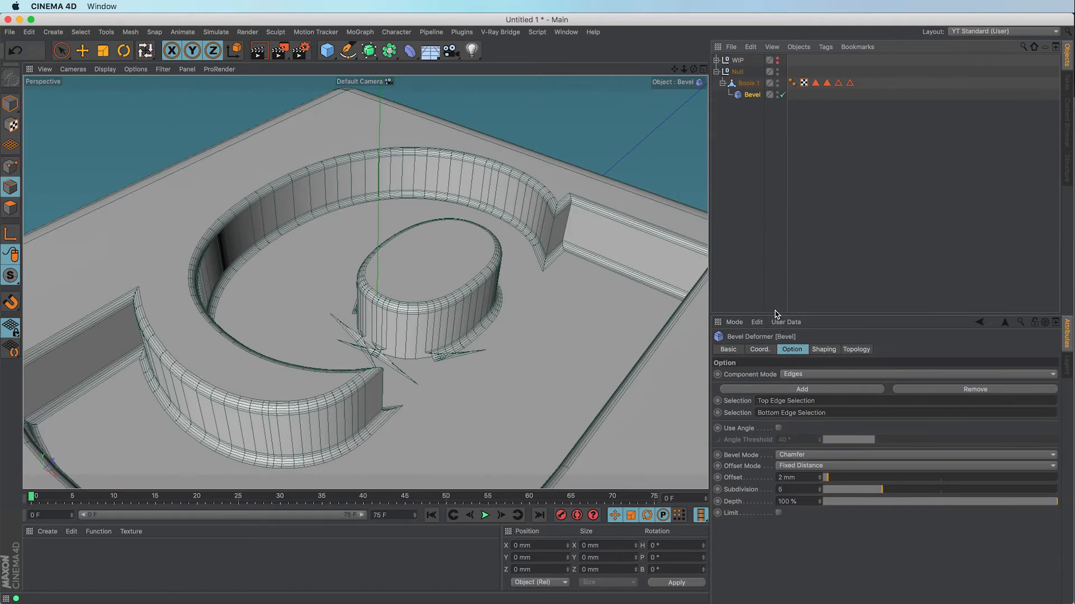
Step: Recall the Bottom Edge Selection, add the oval island's complete base loop and store the extended selection with Set Selection
left_click(850, 84)
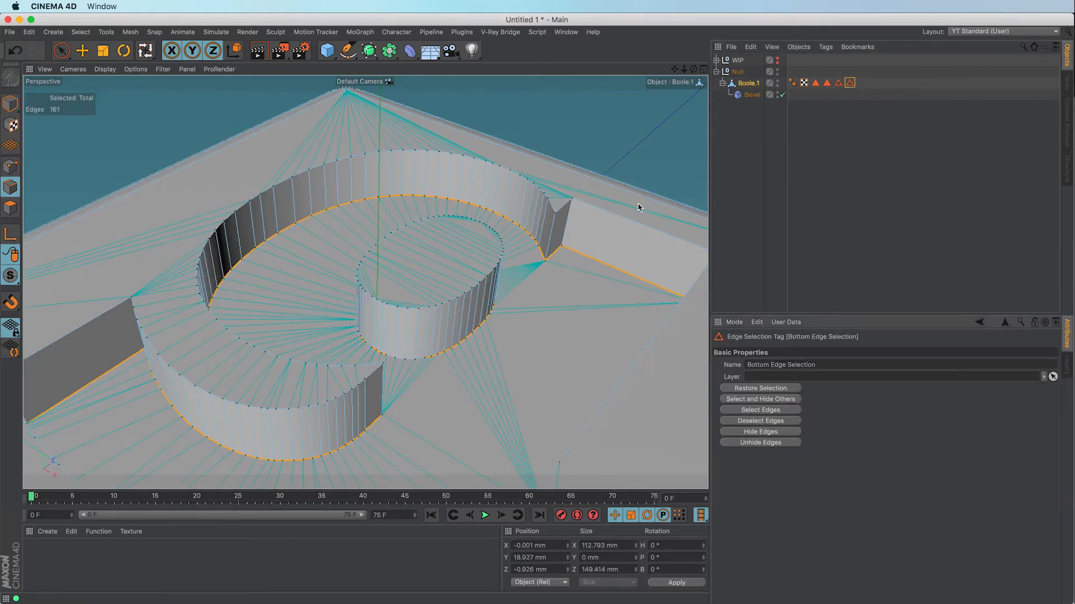
left_click(430, 355, "shift")
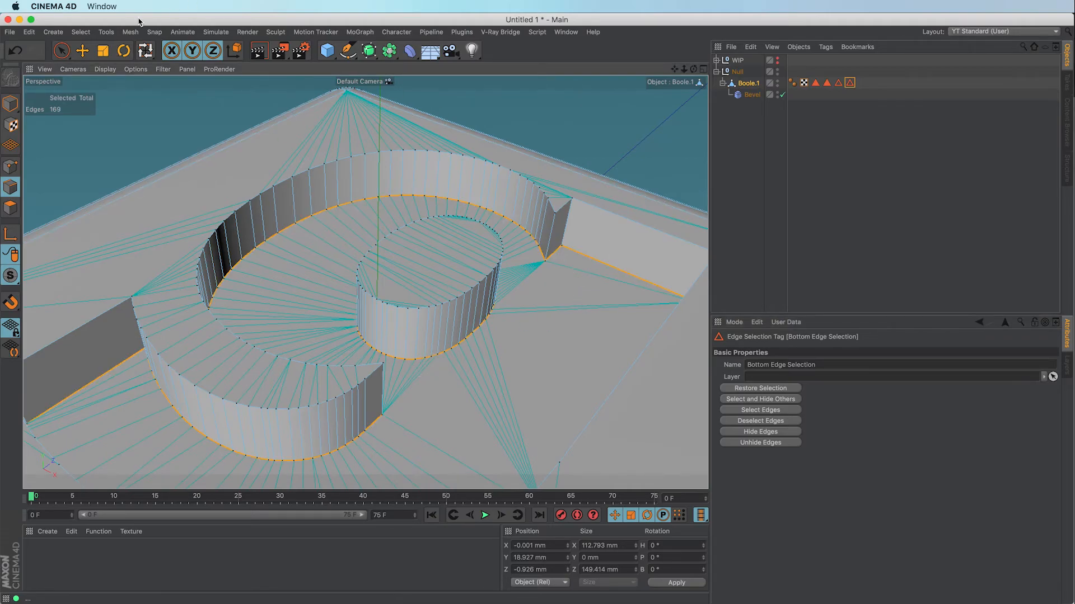
left_click(81, 32)
left_click(103, 334)
left_click(745, 179)
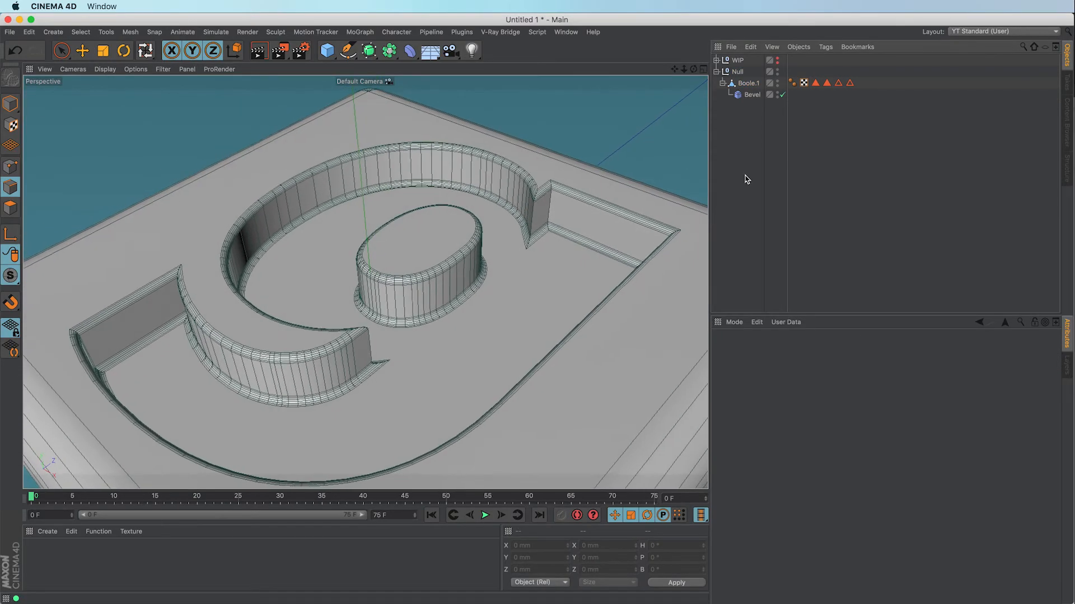
left_click(752, 95)
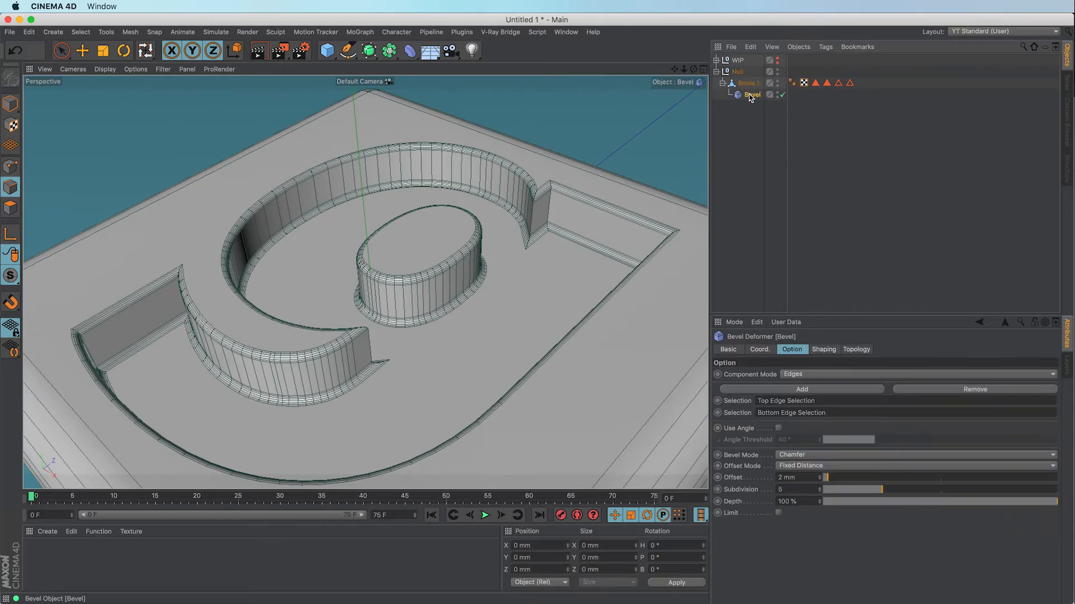
left_click(820, 480)
left_click(821, 476)
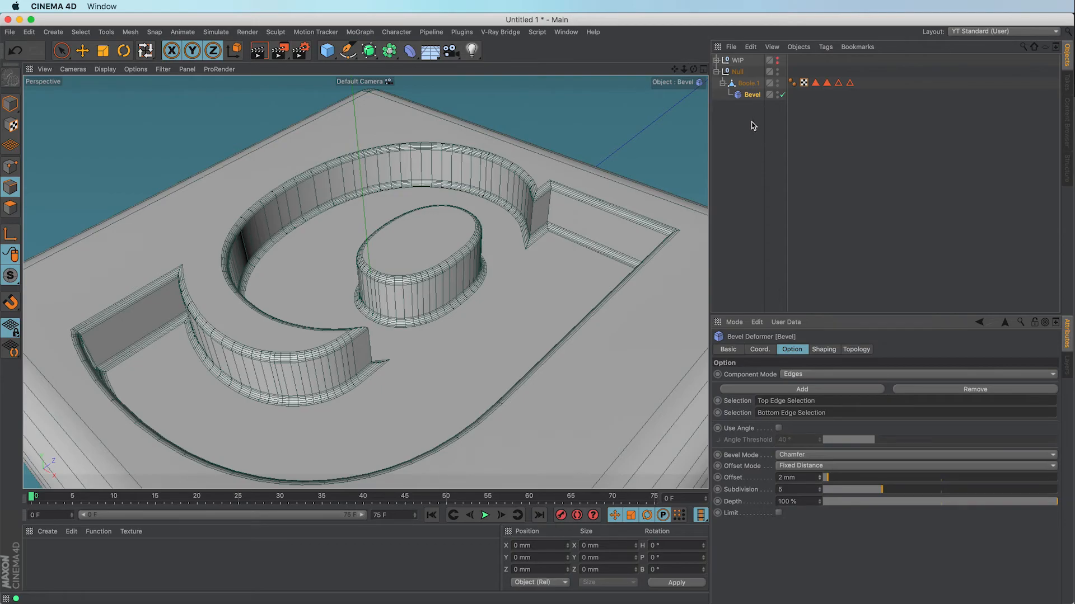
Step: Duplicate the Bevel deformer under Boole.1 and reselect the upper of the two deformers
left_click(752, 95)
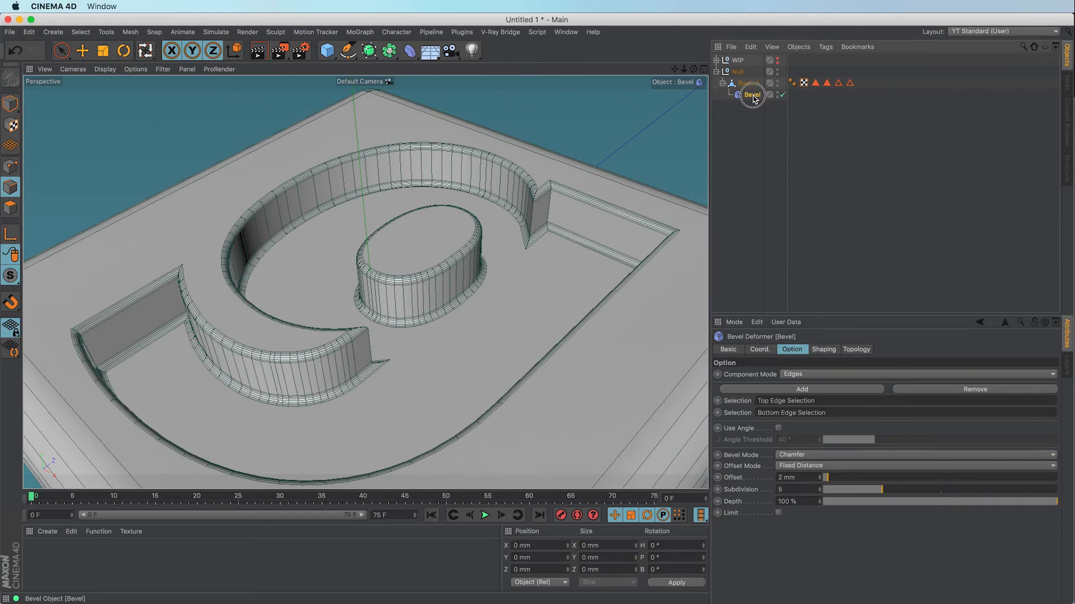
left_click_drag(754, 99, 756, 107)
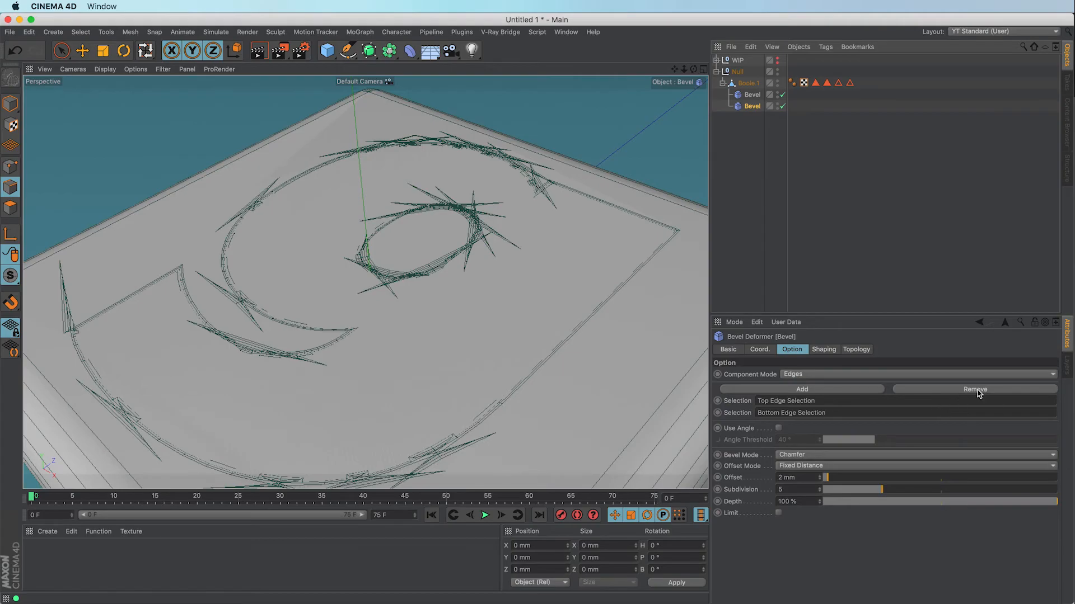
left_click(752, 95)
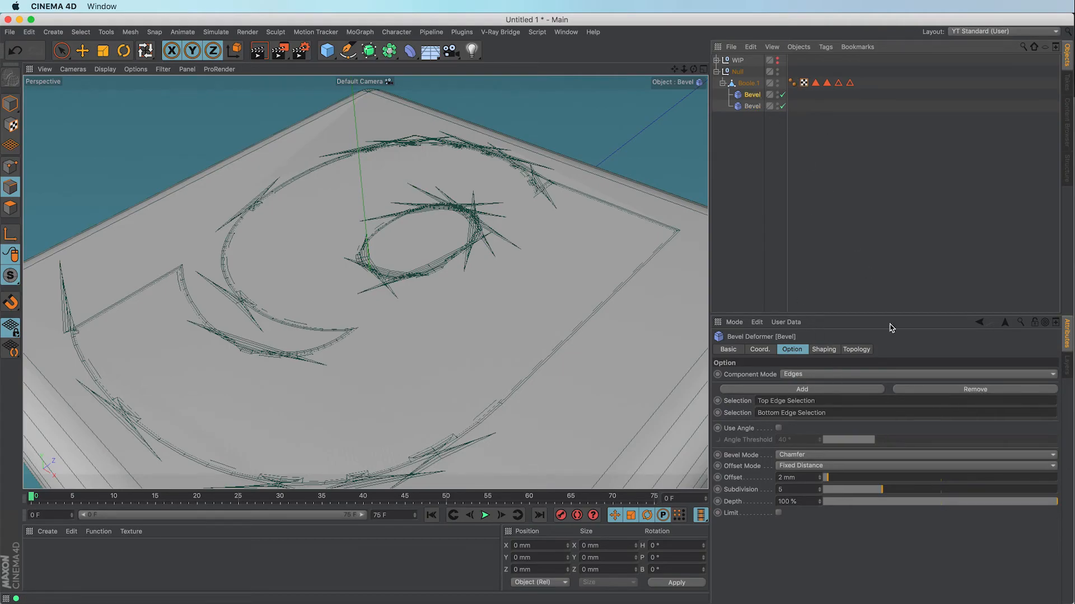
Step: Keep only the Top Edge Selection in the upper Bevel deformer and only the Bottom Edge Selection in the lower one
left_click(935, 389)
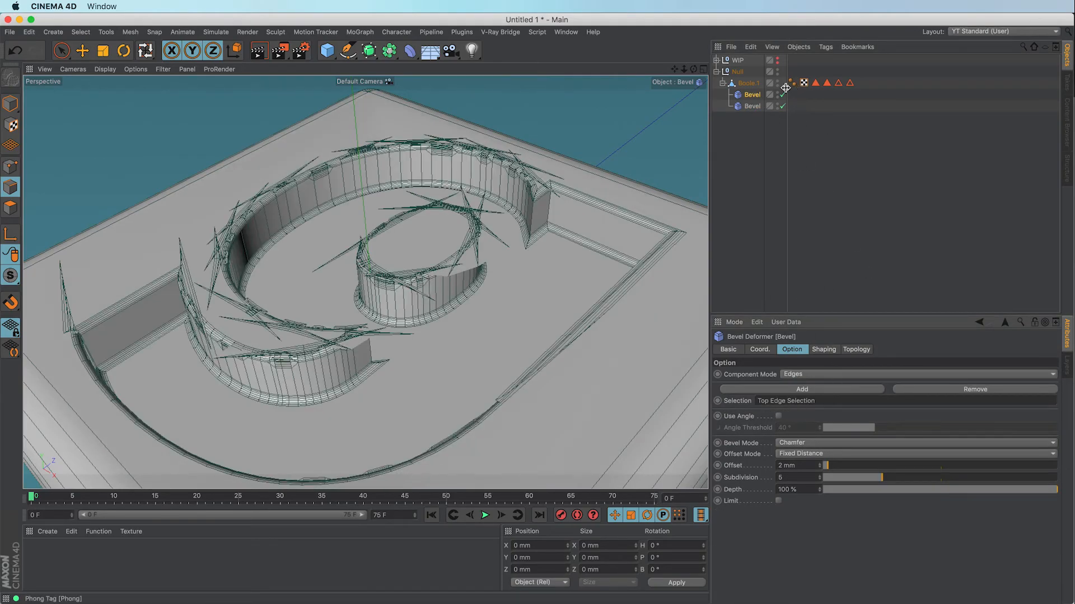
left_click(753, 107)
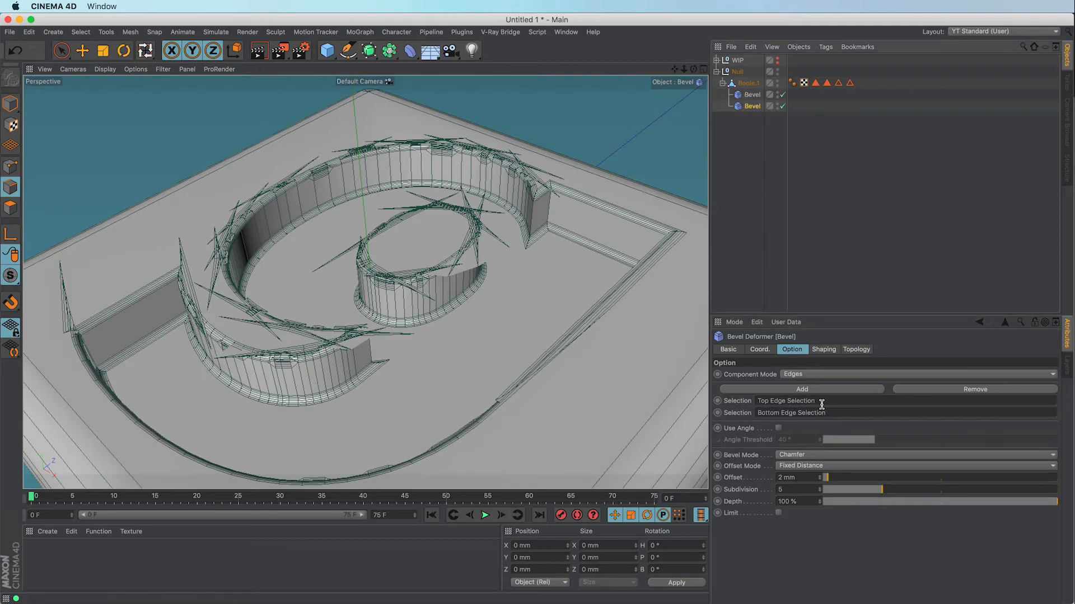
left_click(929, 390)
left_click_drag(850, 83, 790, 399)
left_click(750, 95)
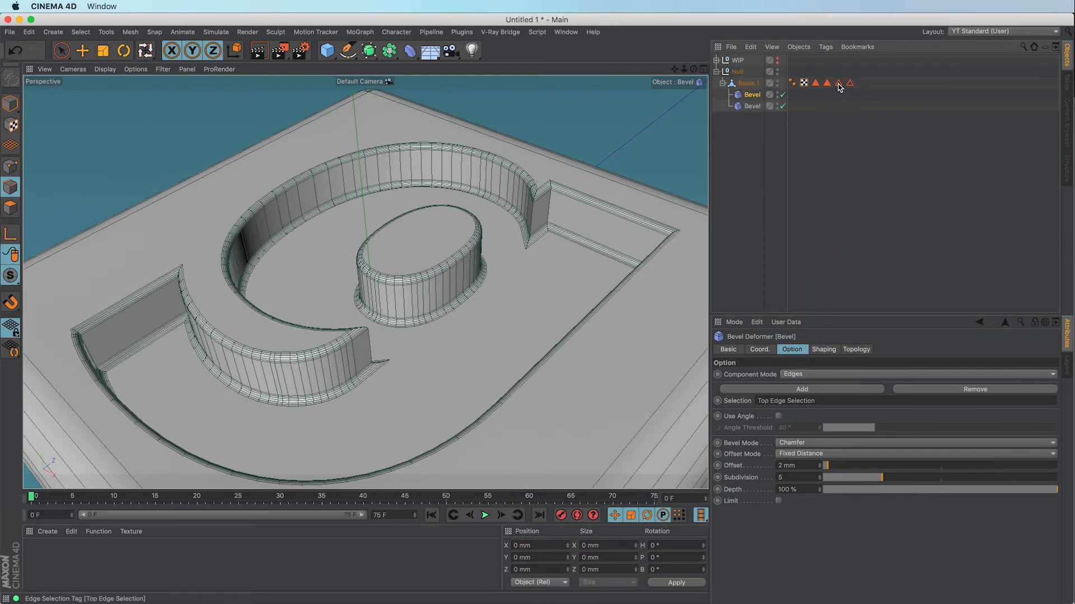
Step: Set the bottom-edge Bevel deformer's offset to 1 mm and subdivision to 3, and display the model in Gouraud shading without lines
left_click(750, 106)
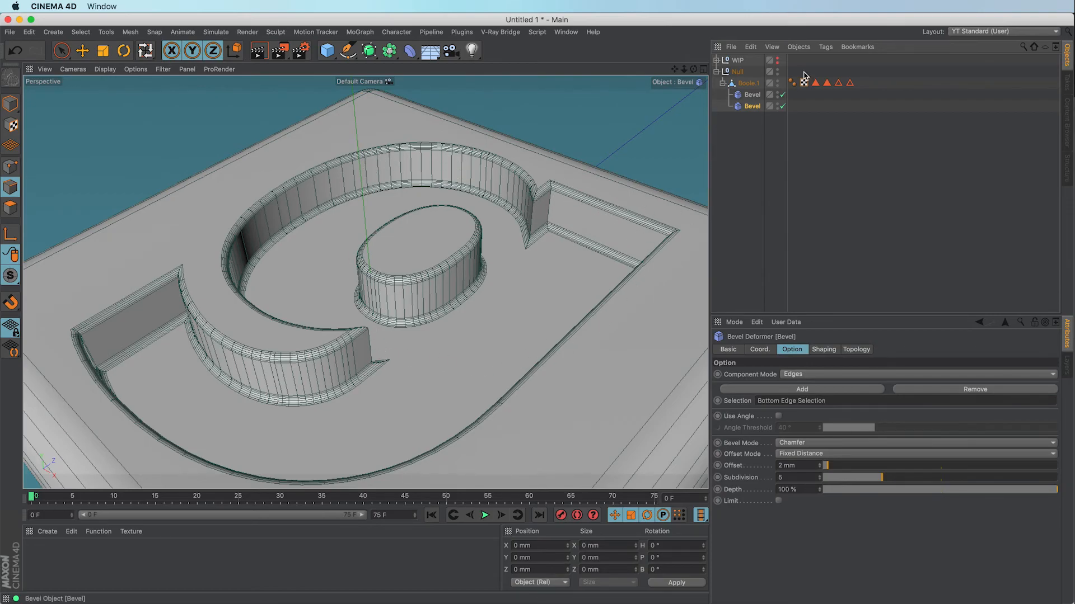
left_click(819, 468)
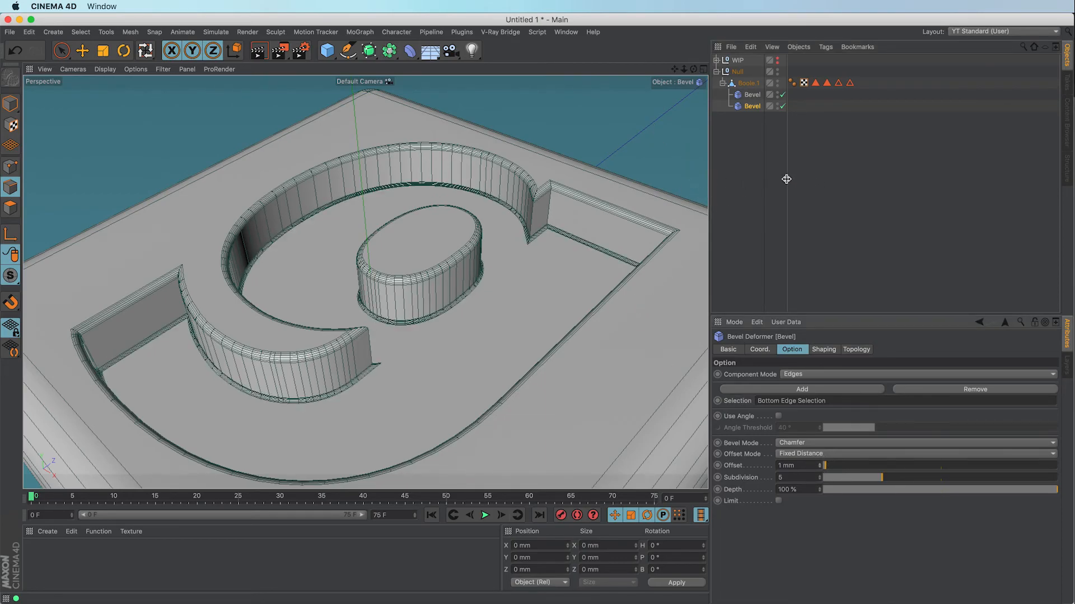
left_click(818, 480)
left_click(819, 480)
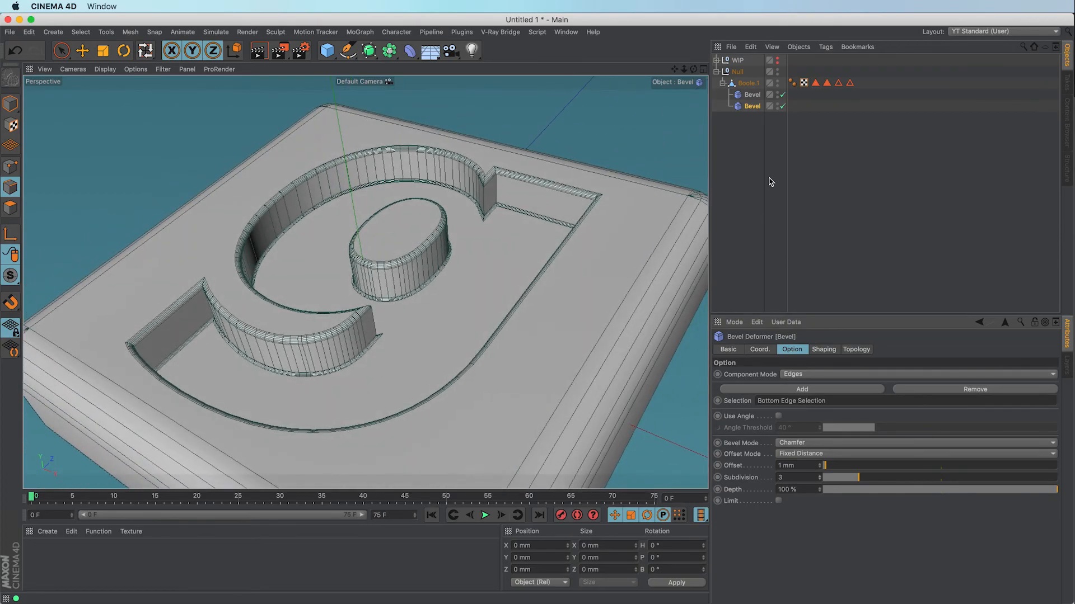
key("n")
key("a")
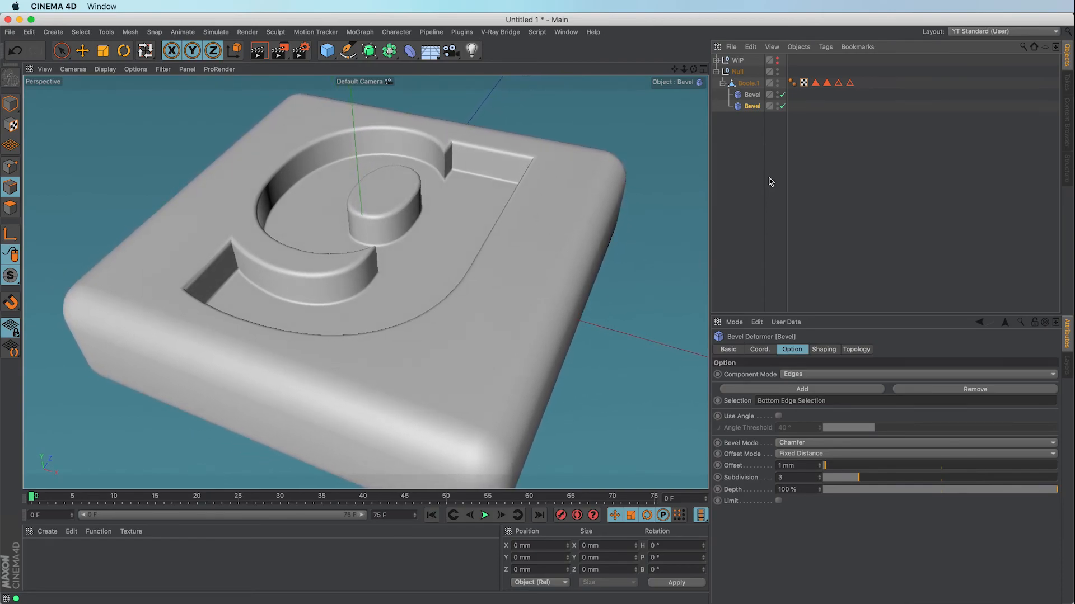
Step: Inspect Boole.1's underlying mesh in polygon and edge modes, and deselect it to view the bevelled result
left_click(61, 50)
left_click(10, 209)
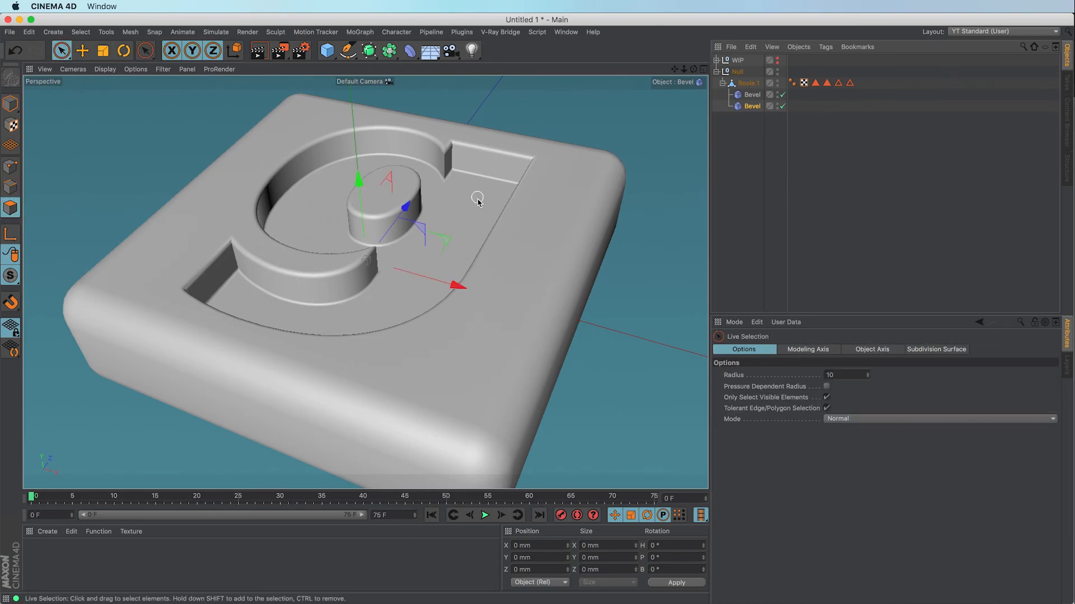
left_click(747, 85)
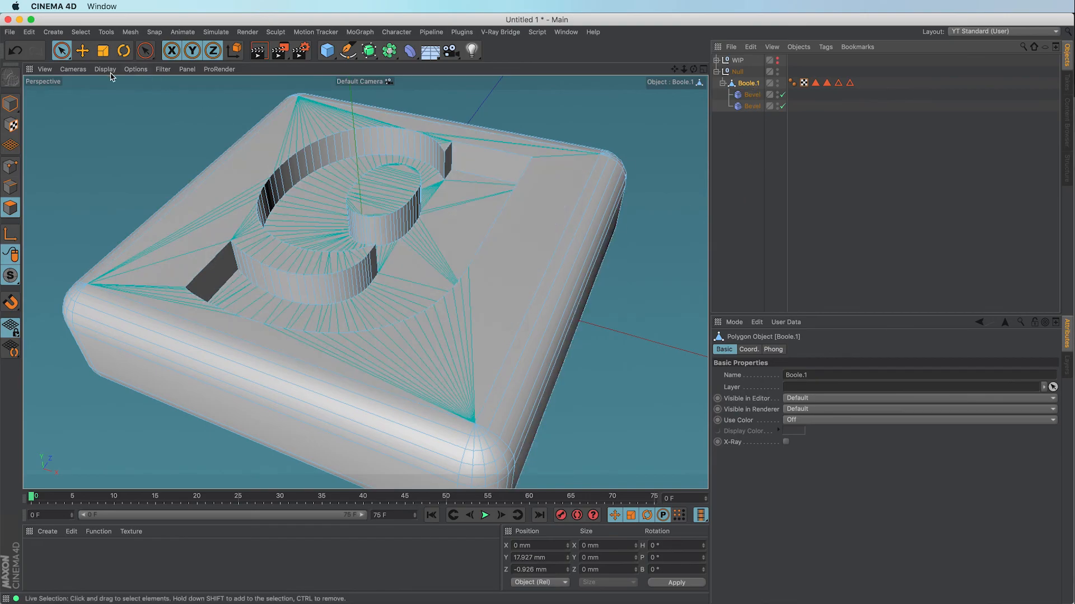
left_click(10, 187)
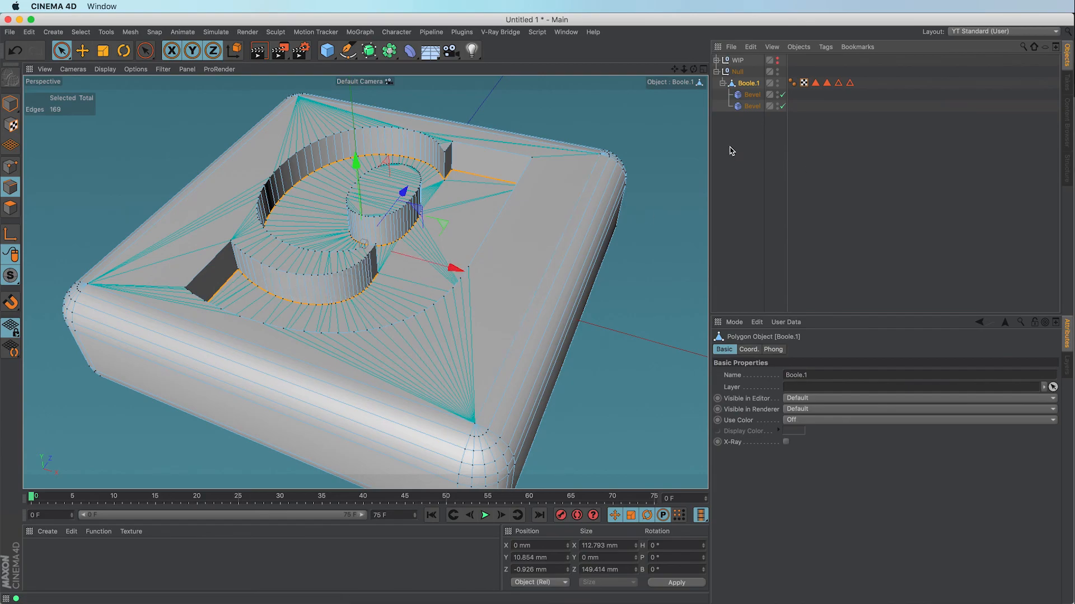
left_click(749, 134)
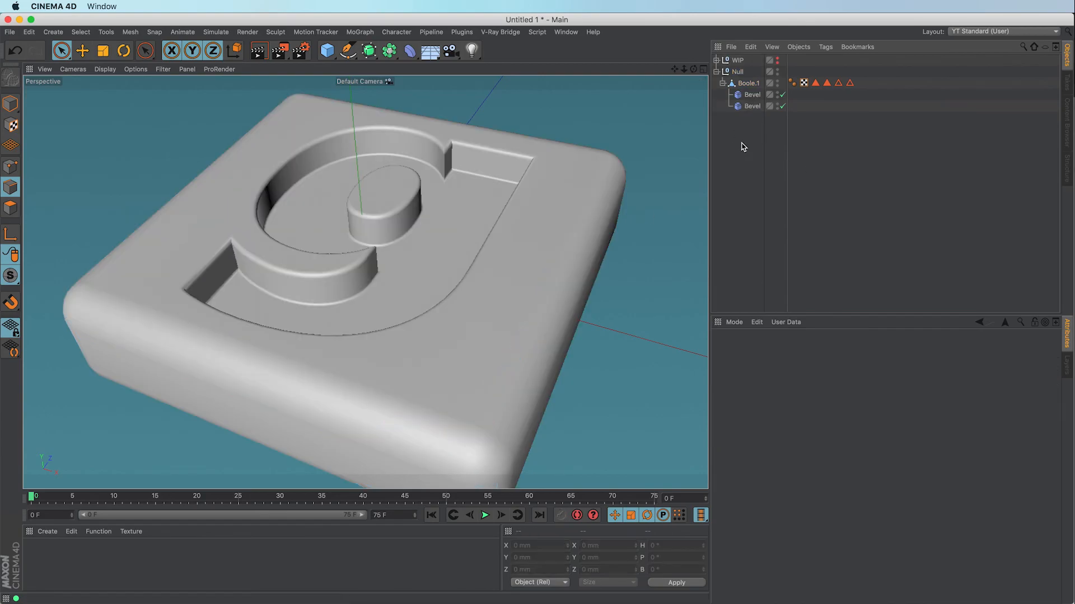